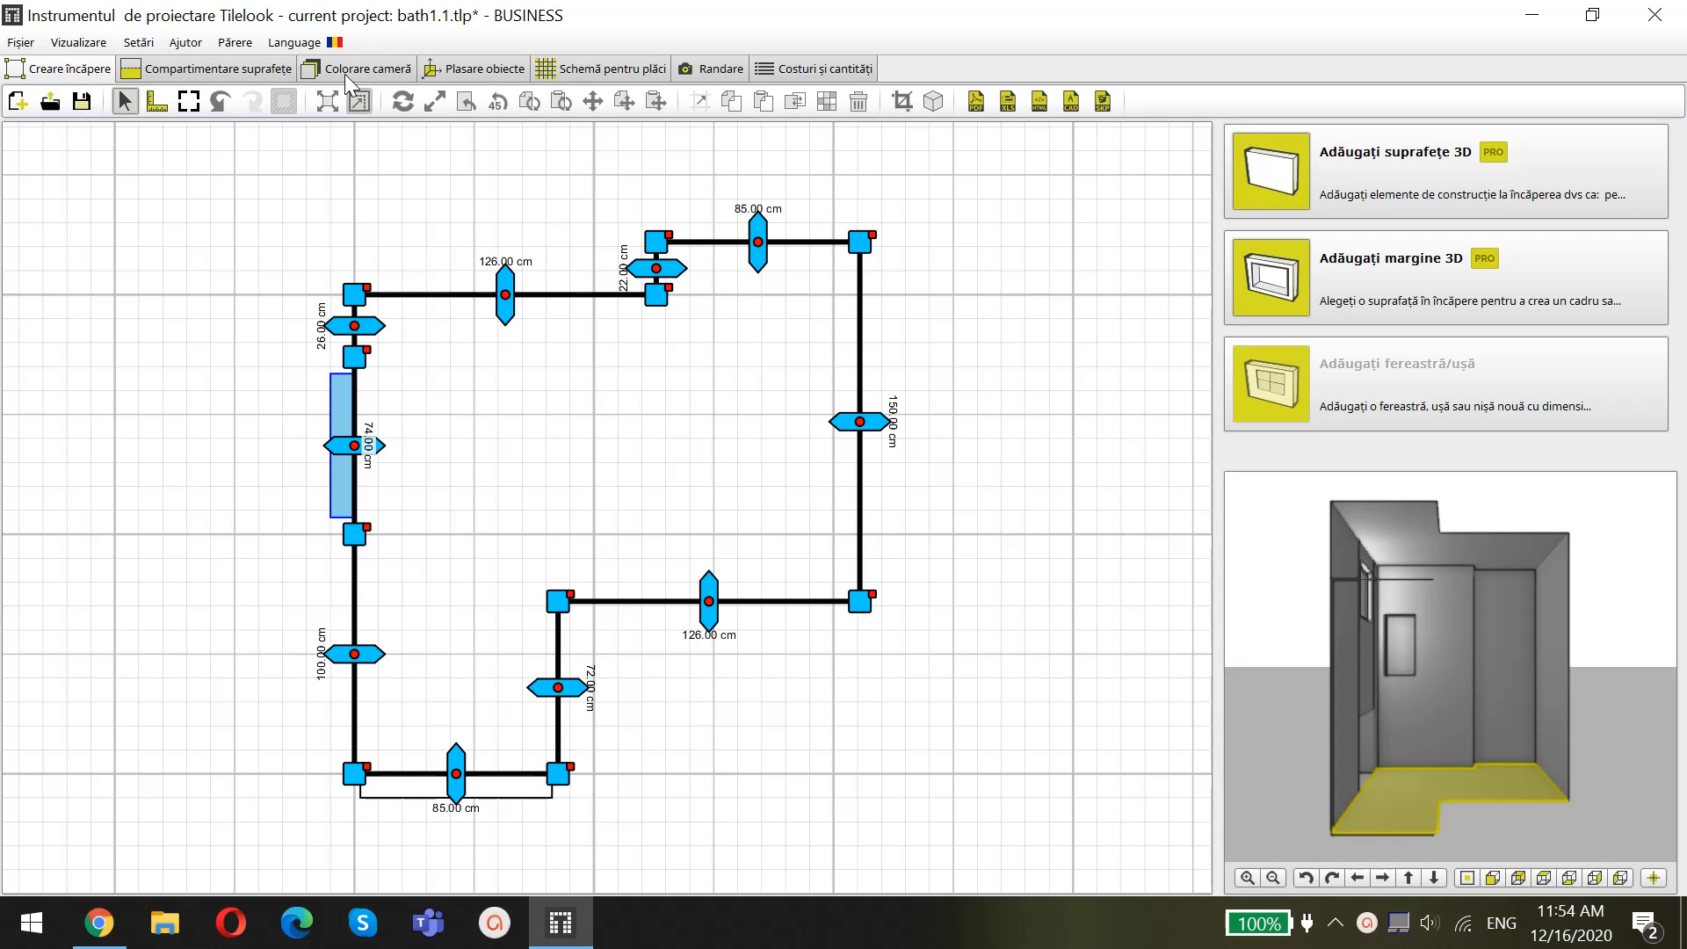
Switch to object placement and review the sources for adding objects and the project's object library
left_click(480, 70)
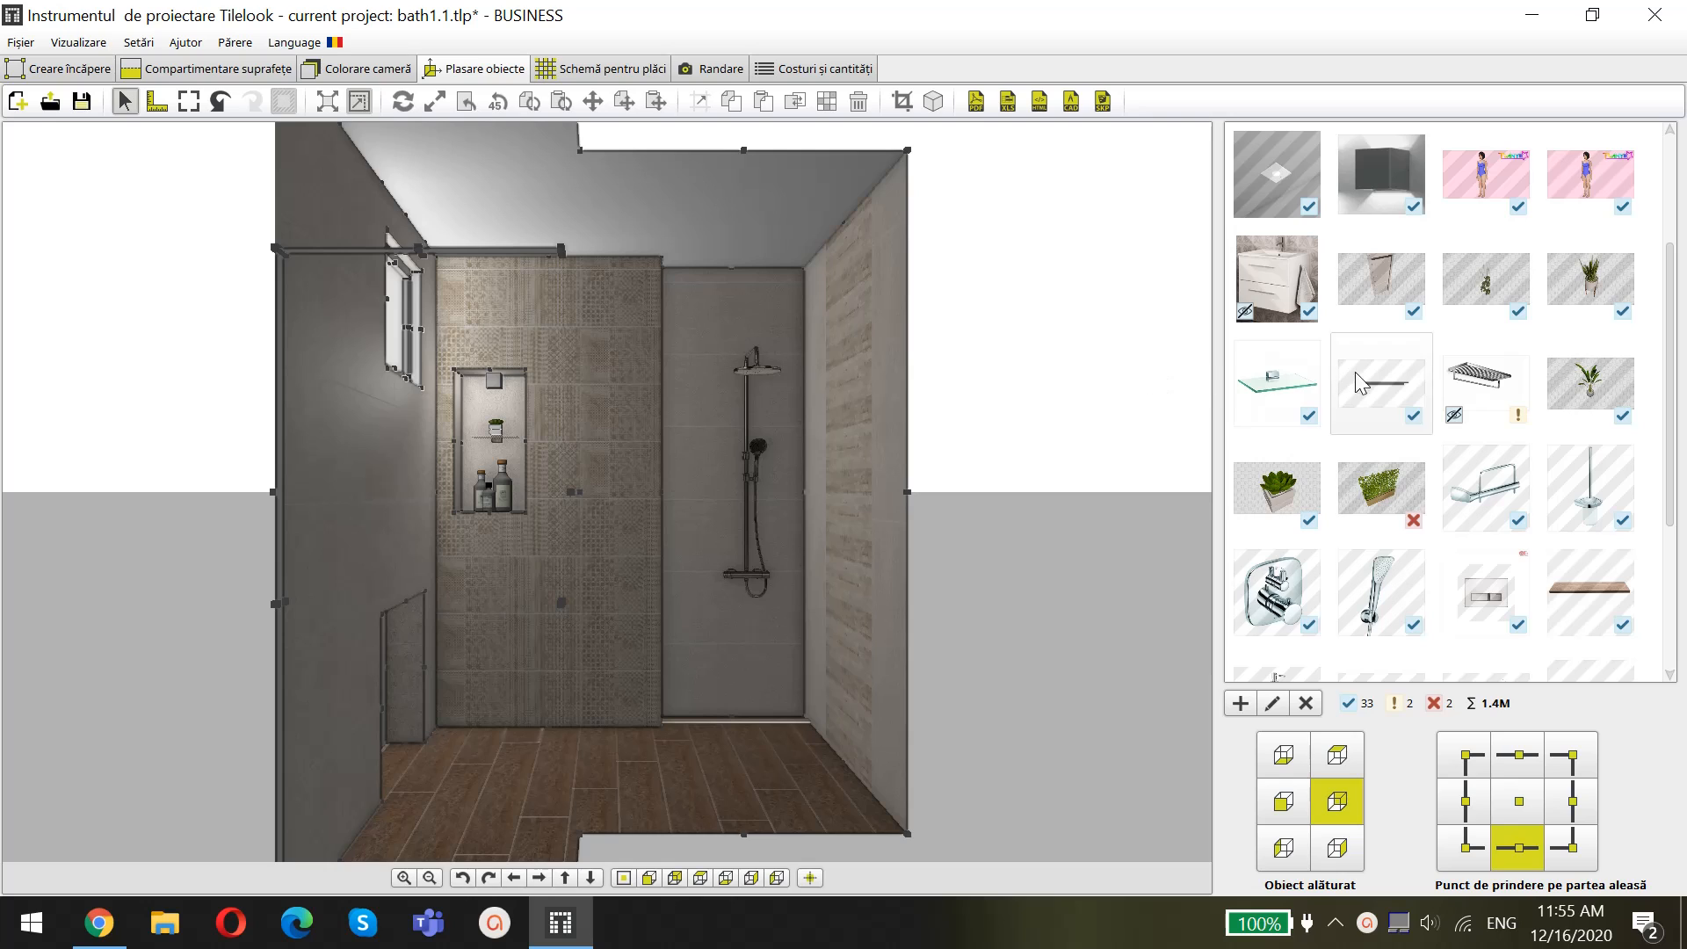
scroll(1280, 157, "up", 3)
left_click(1278, 159)
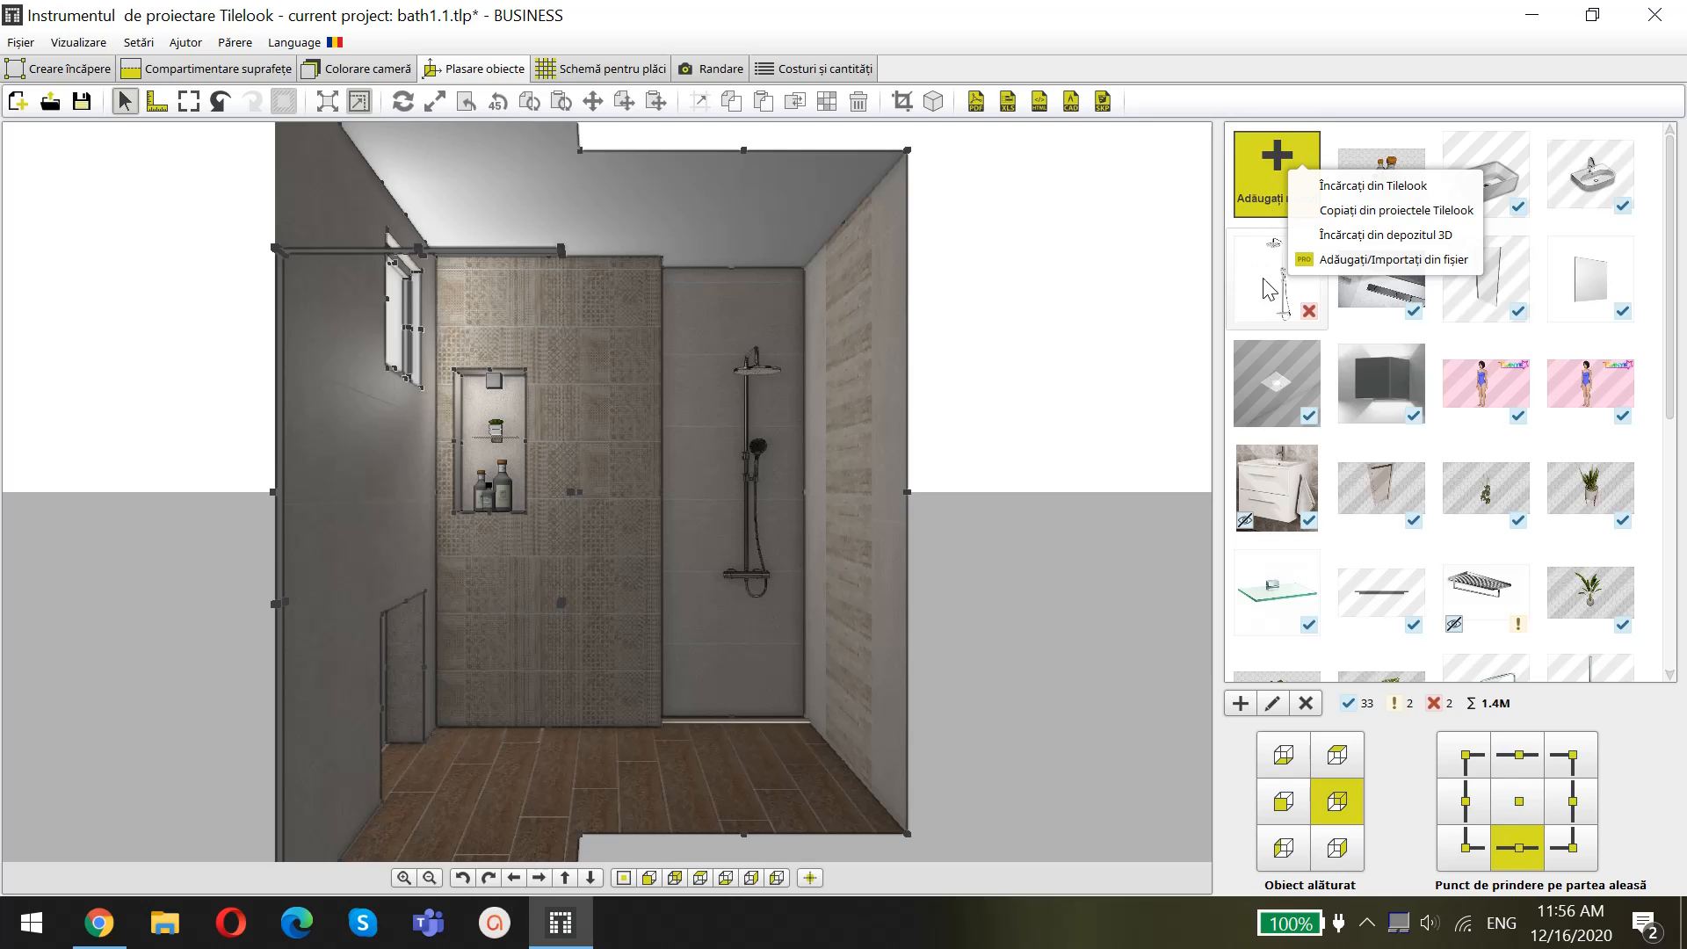
scroll(1536, 397, "down", 5)
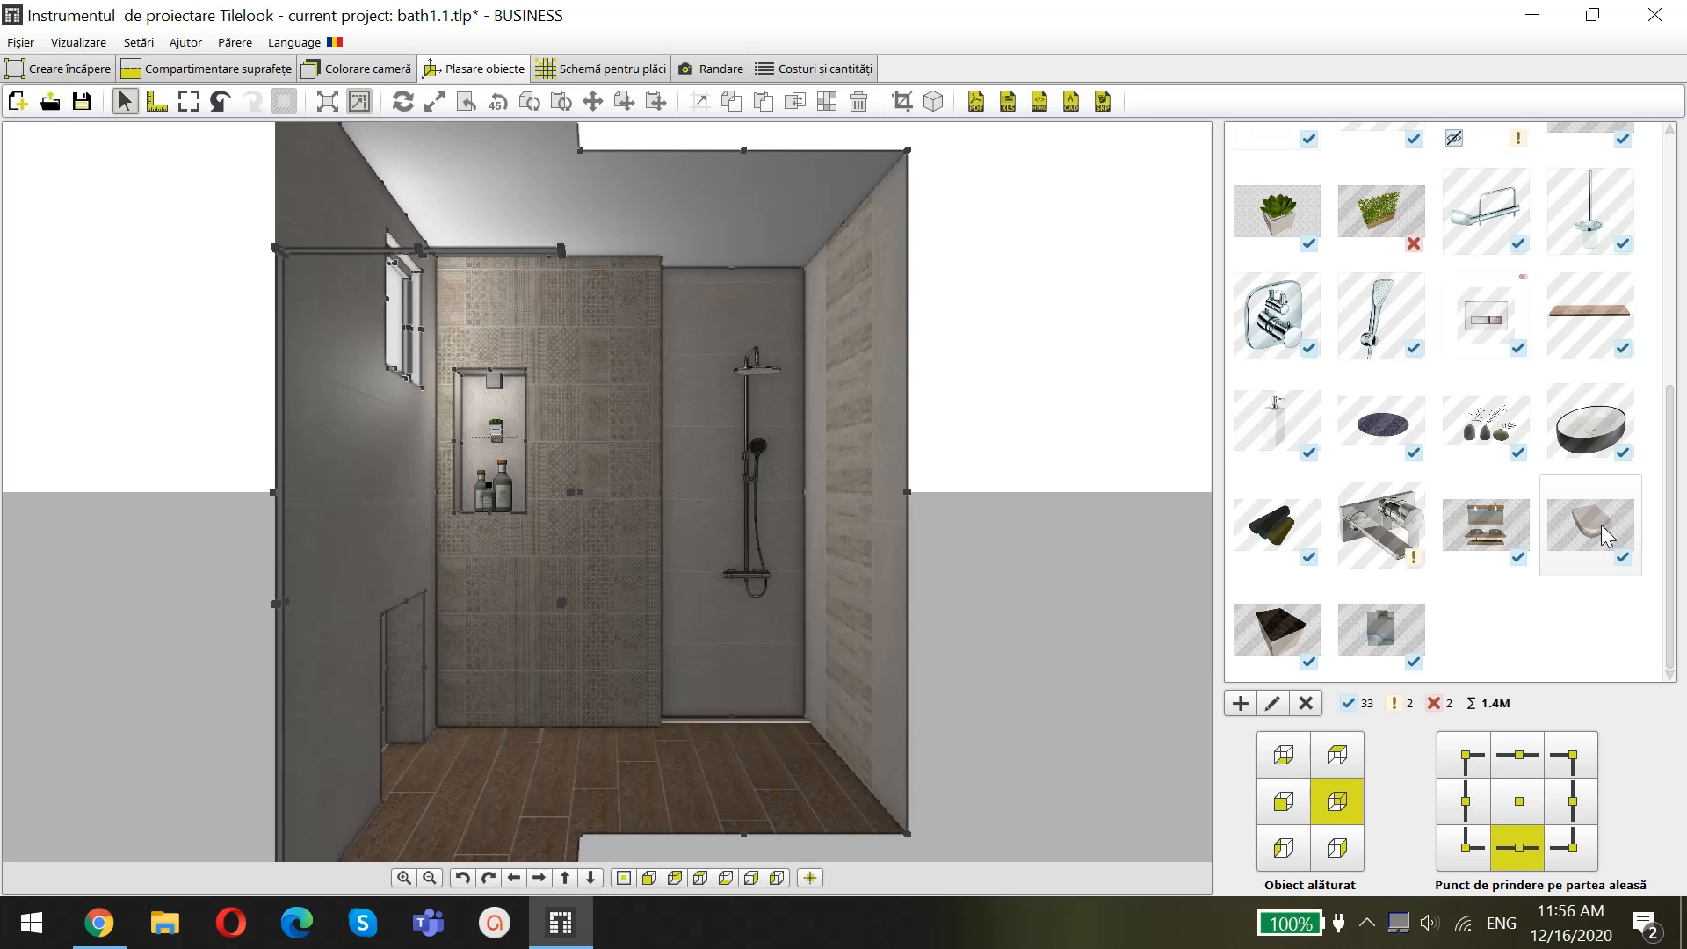
Place the wall-hung toilet in the room and move it towards the patterned tile wall
mouse_move(1601, 525)
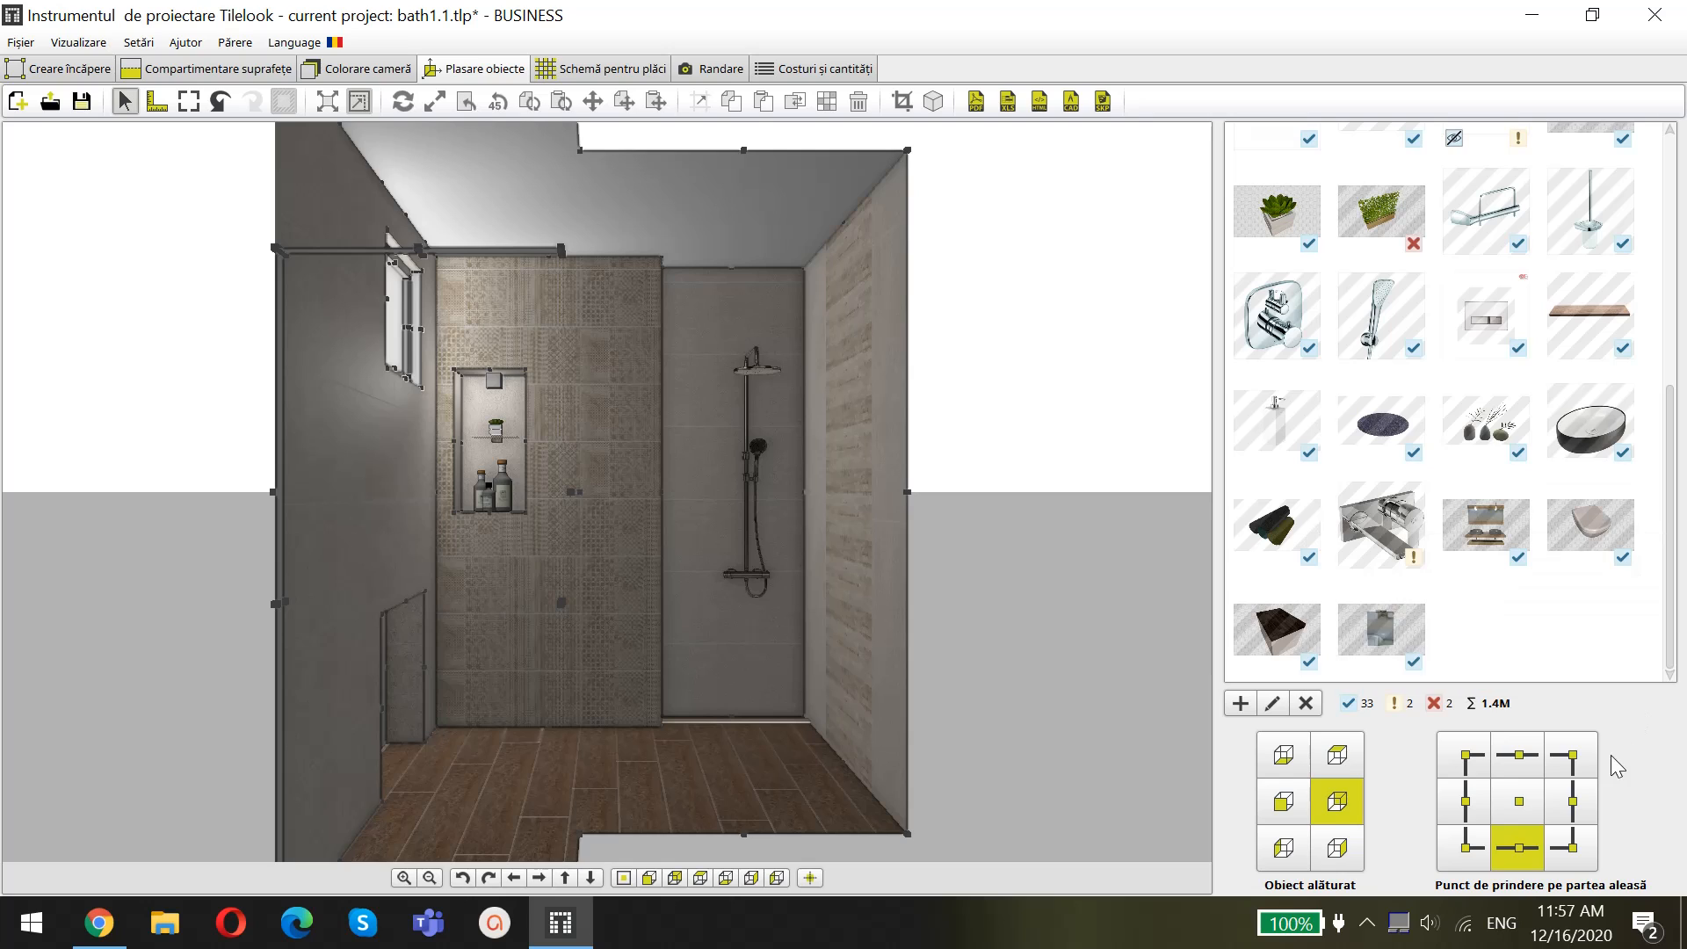
left_click(1588, 522)
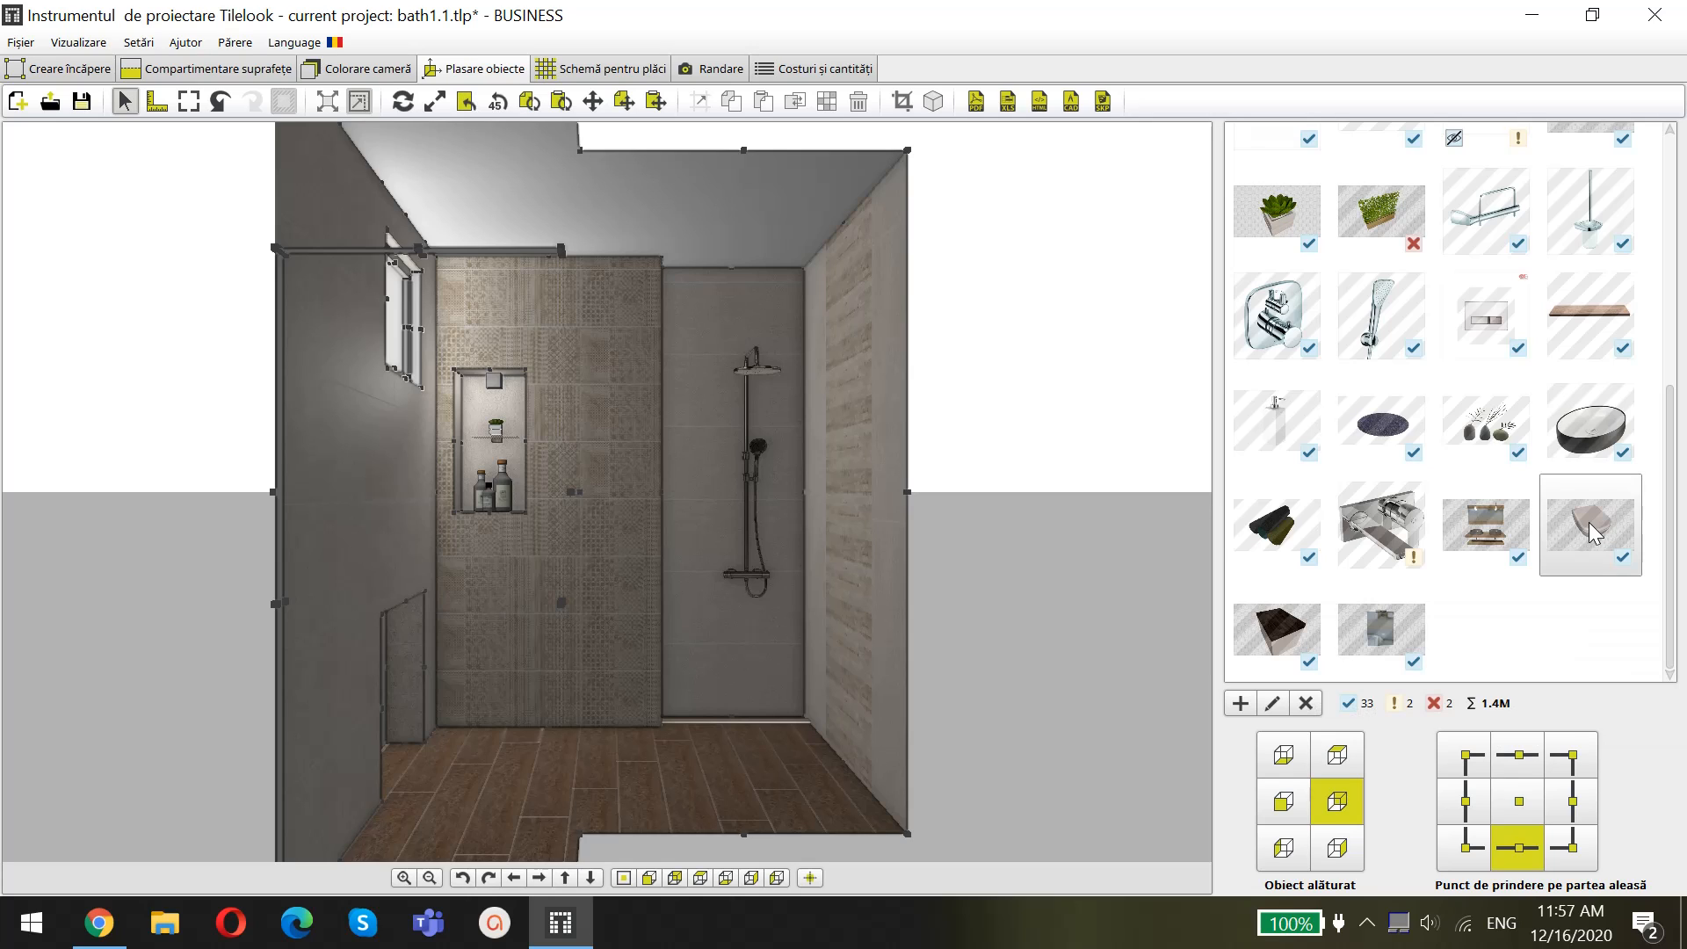
left_click_drag(1588, 522, 606, 729)
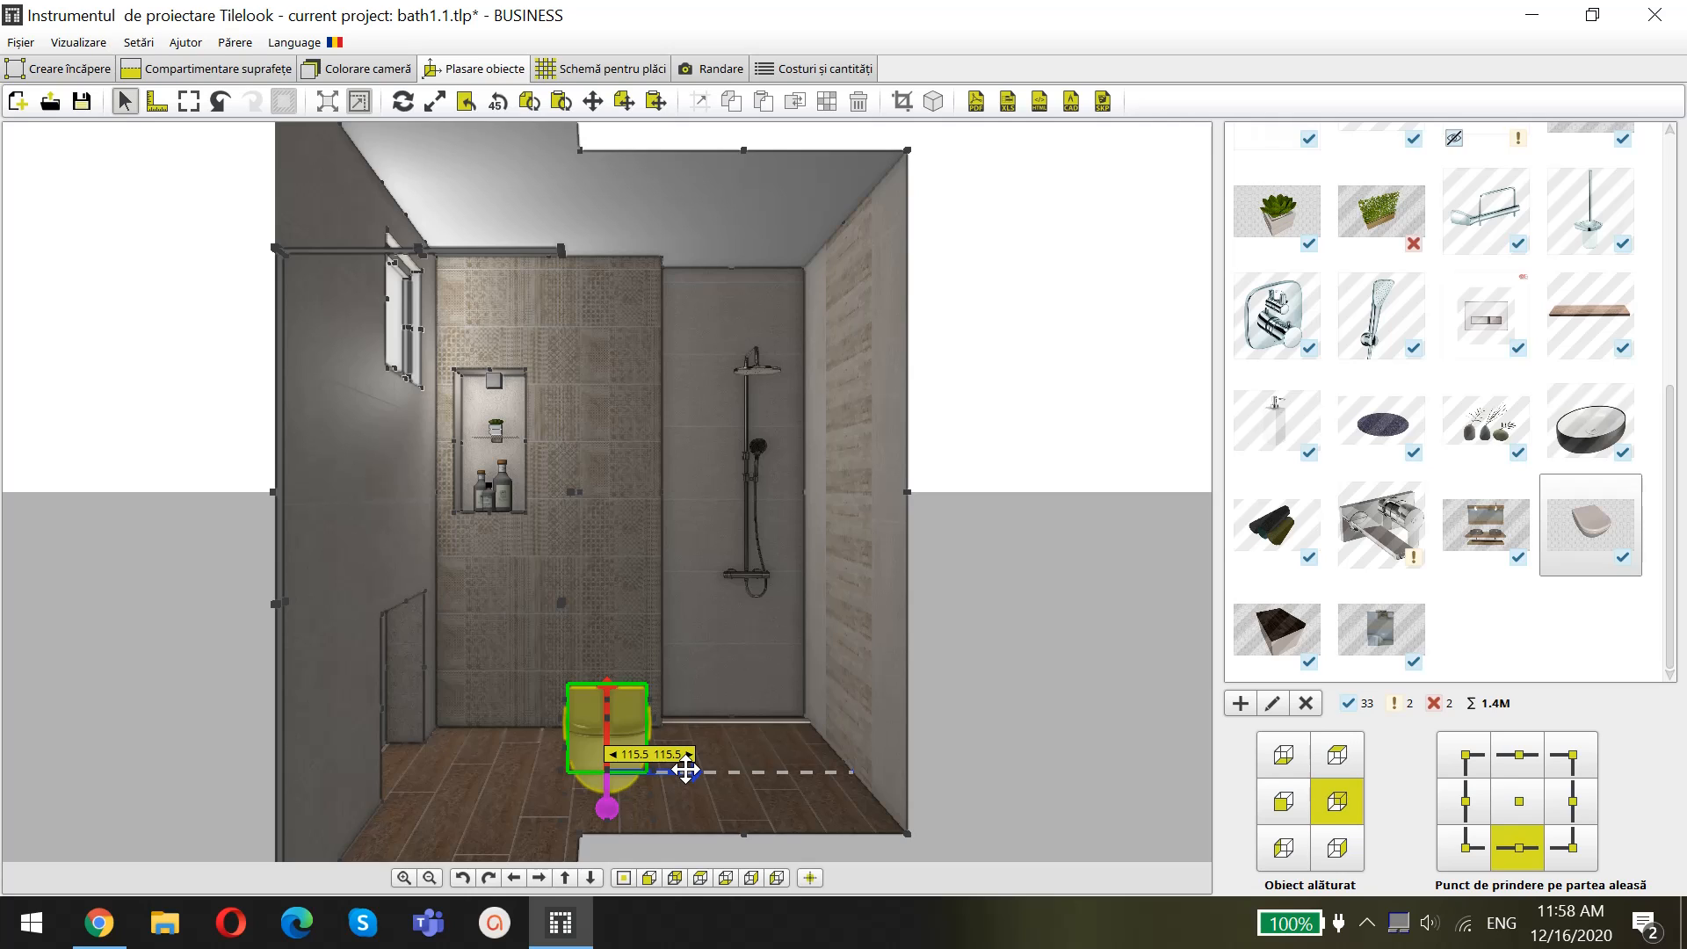
left_click_drag(693, 772, 659, 754)
mouse_move(584, 715)
left_mouse_down()
mouse_move(578, 619)
mouse_move(582, 760)
mouse_move(538, 825)
mouse_move(594, 743)
left_mouse_up()
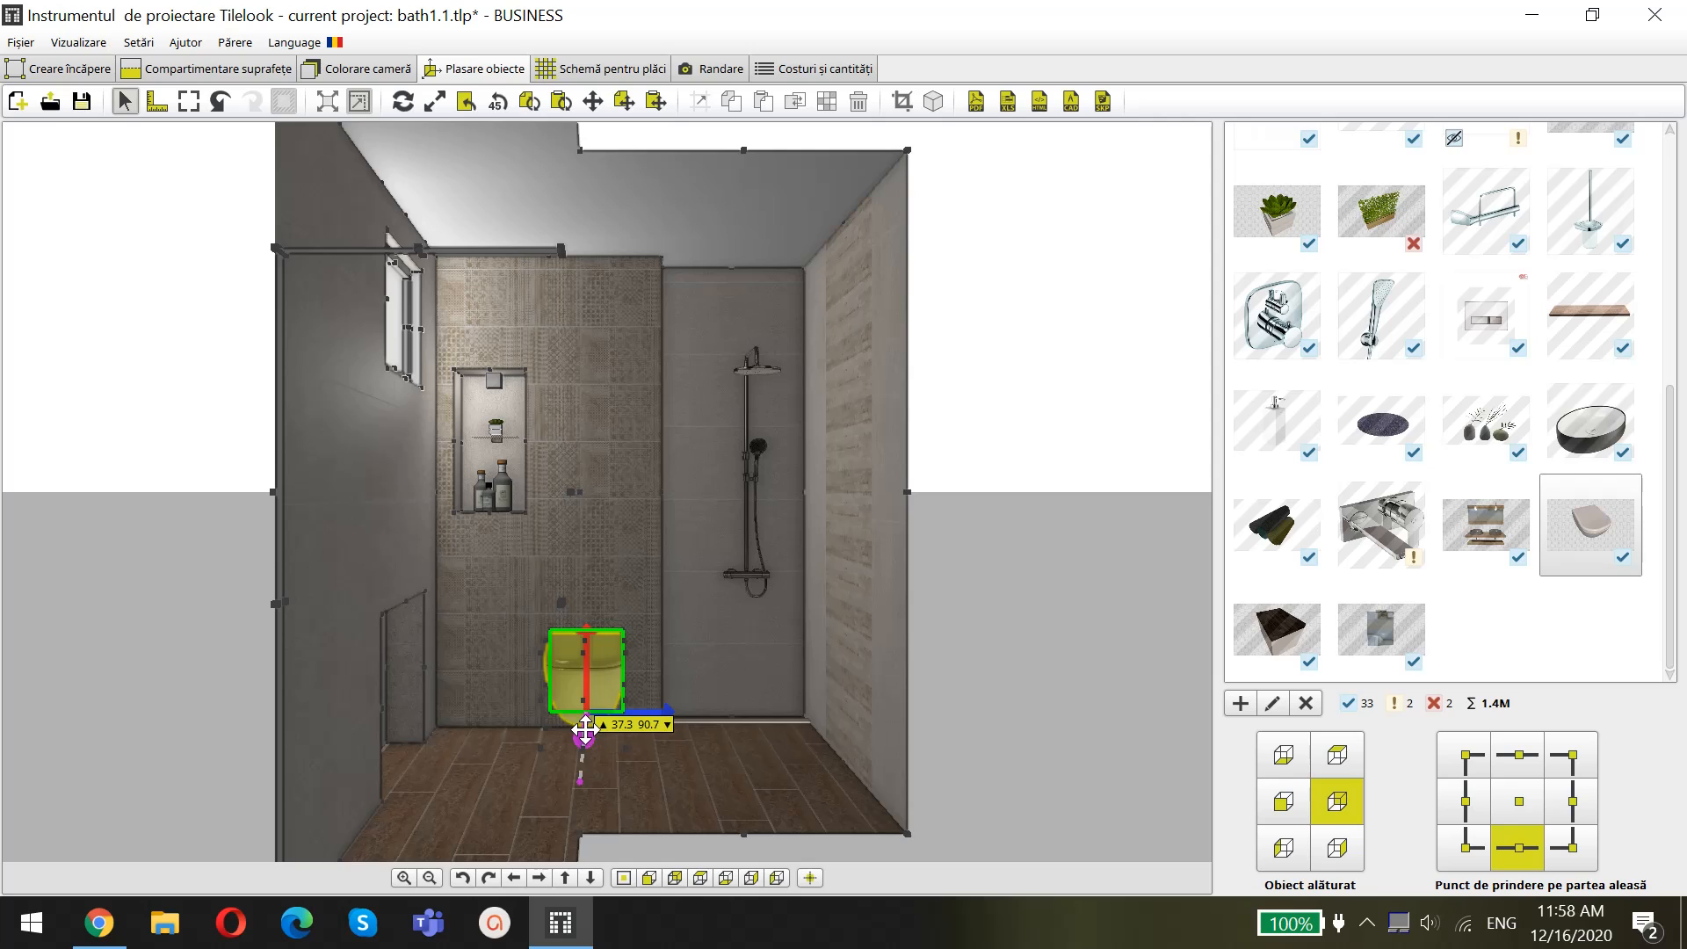
left_click_drag(584, 729, 573, 766)
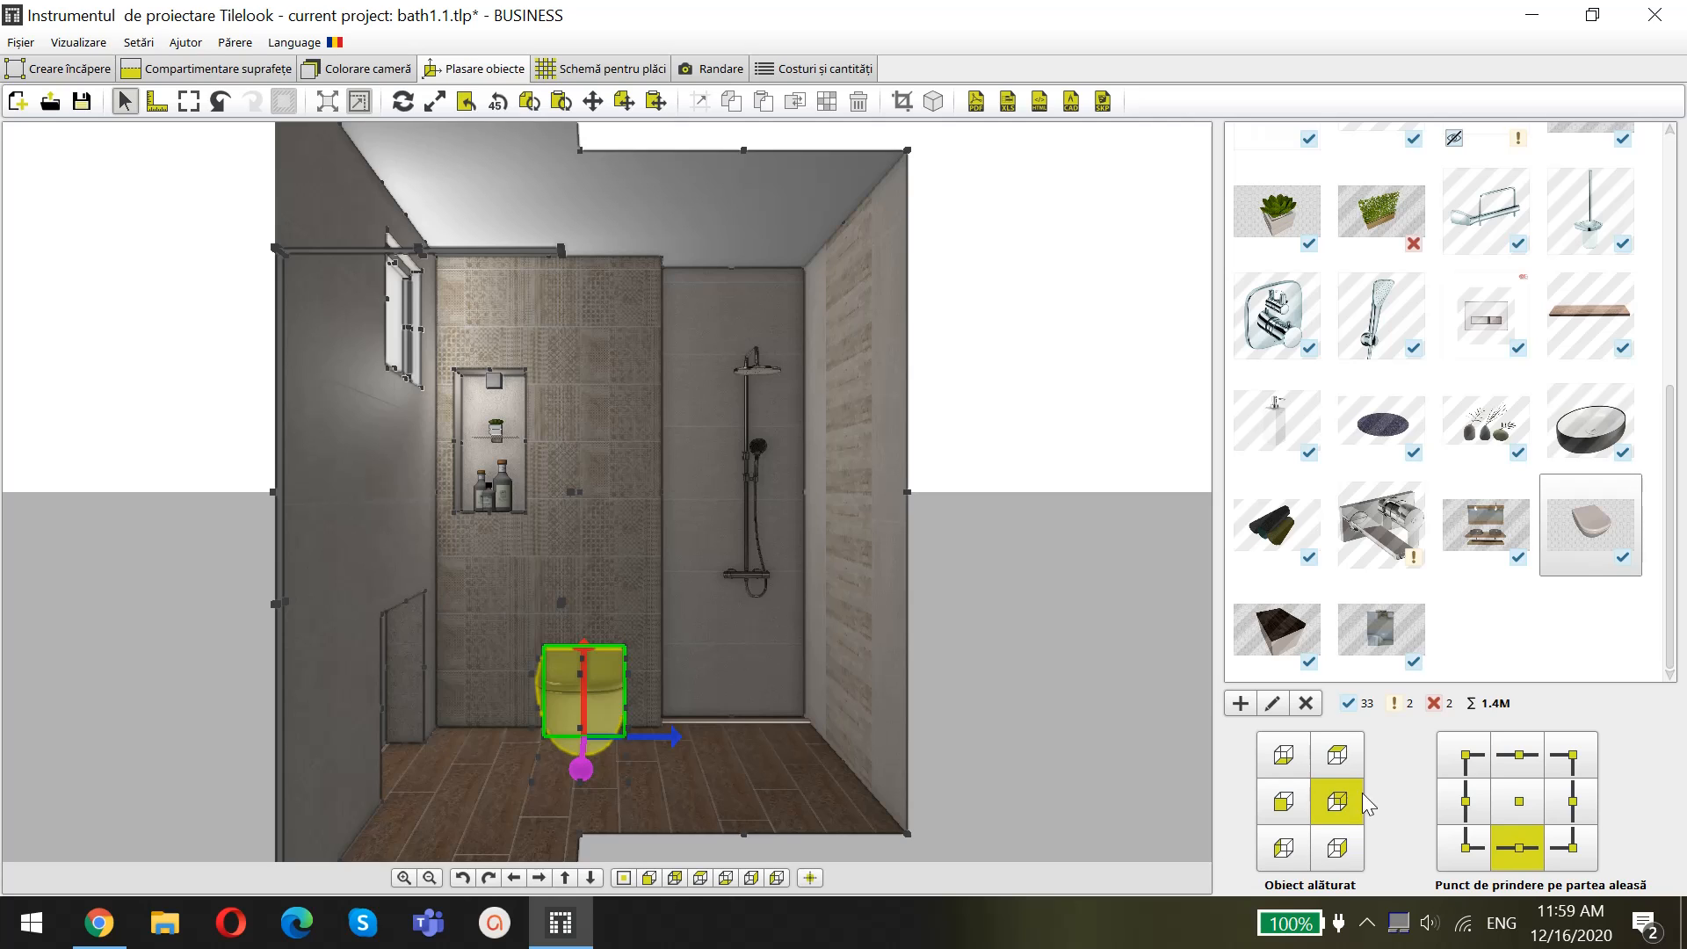
Set the toilet's attachment point to its top middle and move it sideways and back against the patterned wall
left_click(1522, 761)
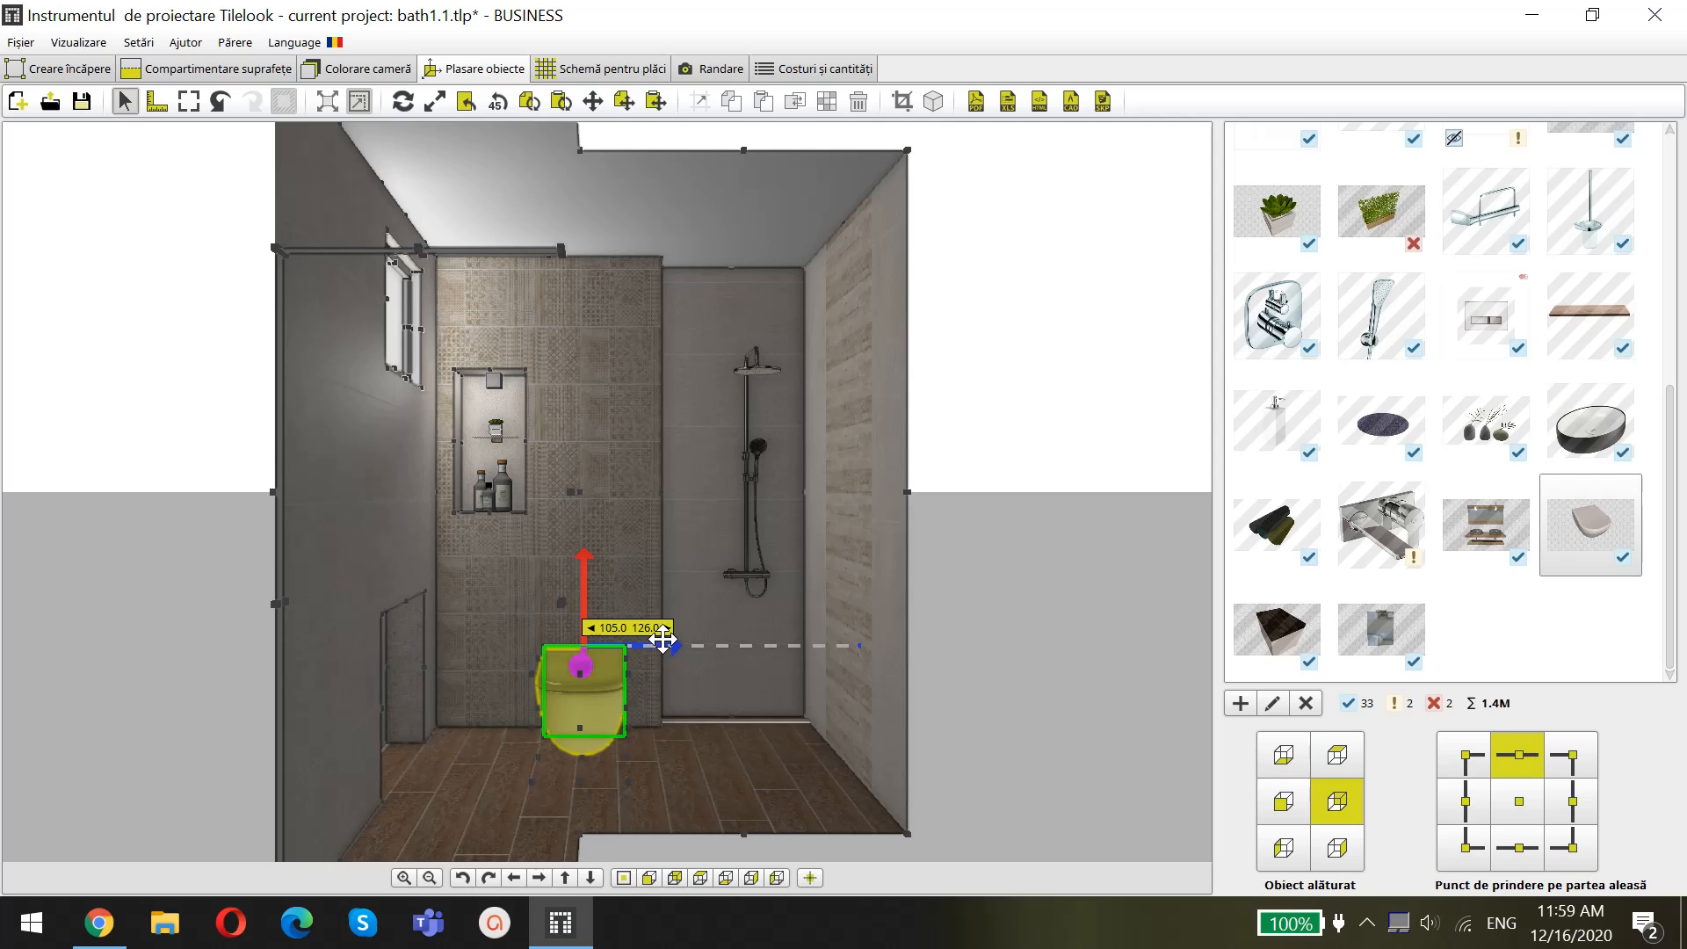
left_click_drag(664, 642, 500, 645)
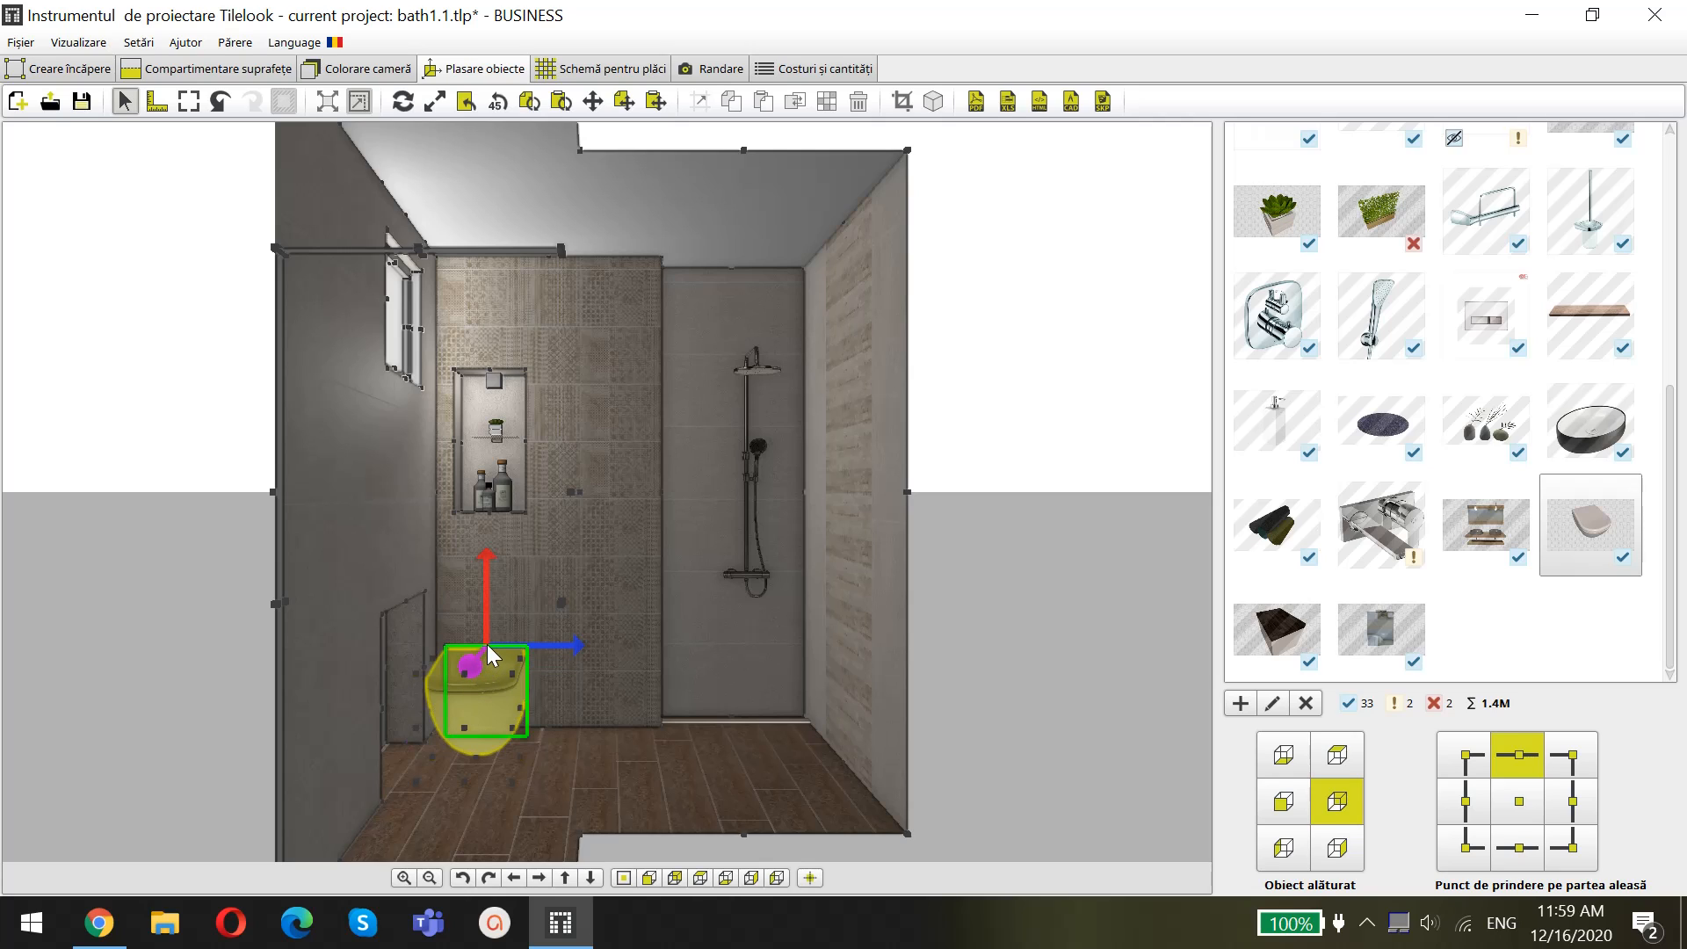
left_click_drag(465, 664, 499, 610)
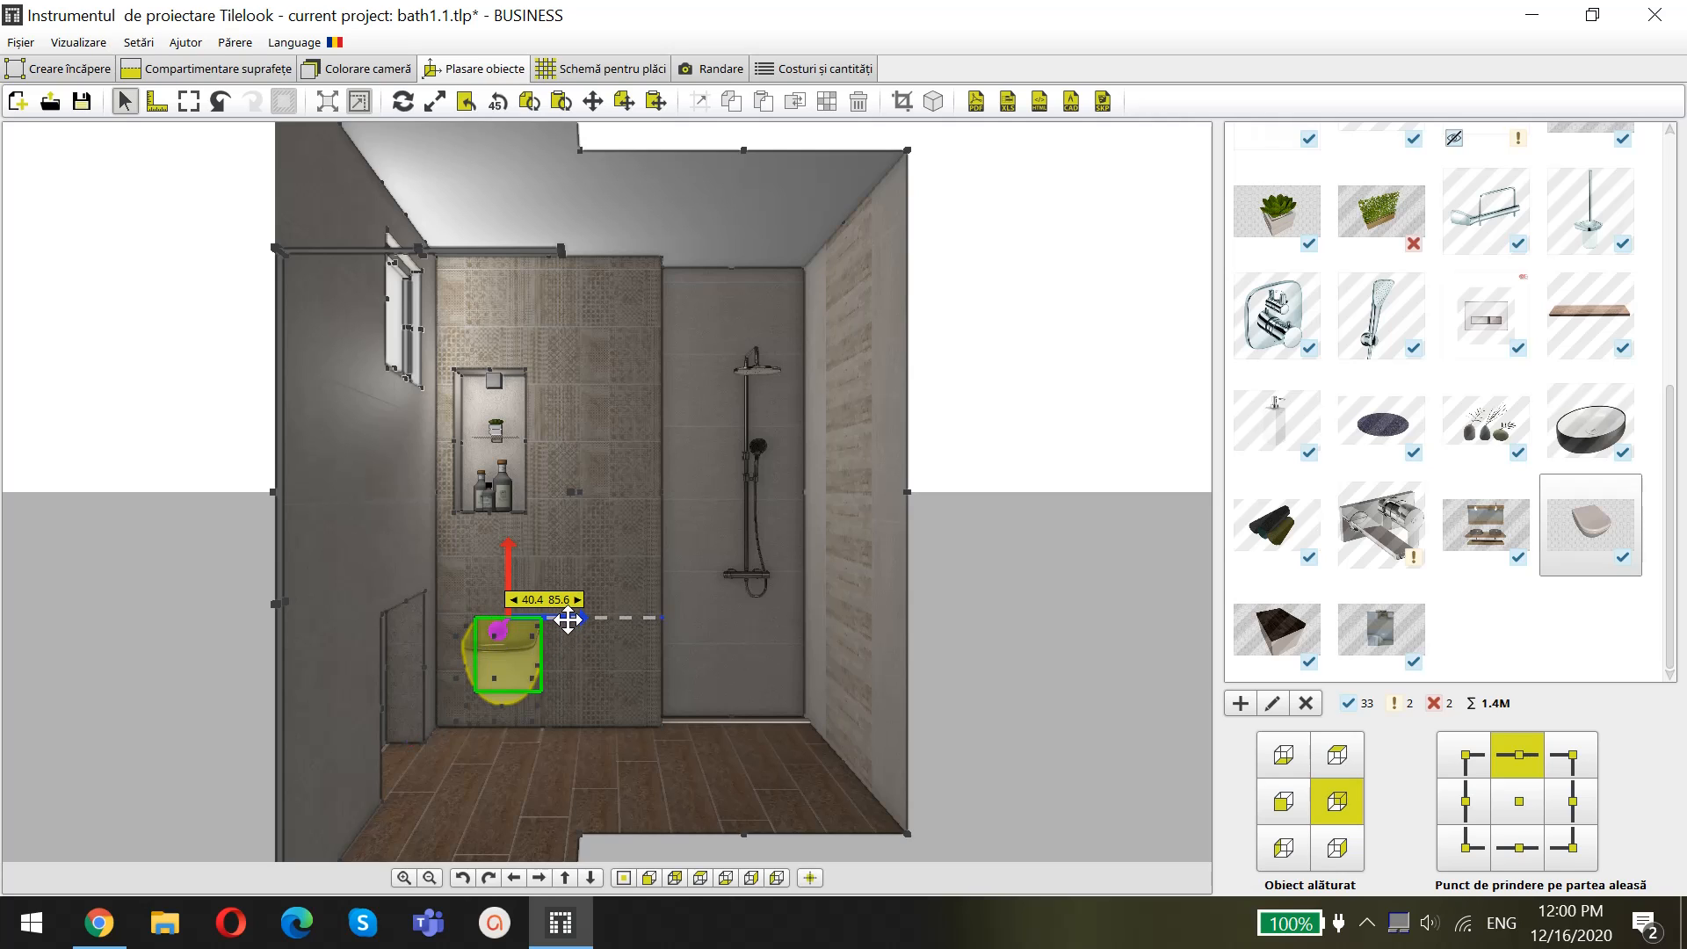
Align the toilet beneath the wall niche and lower it towards the floor
left_click_drag(568, 620, 558, 619)
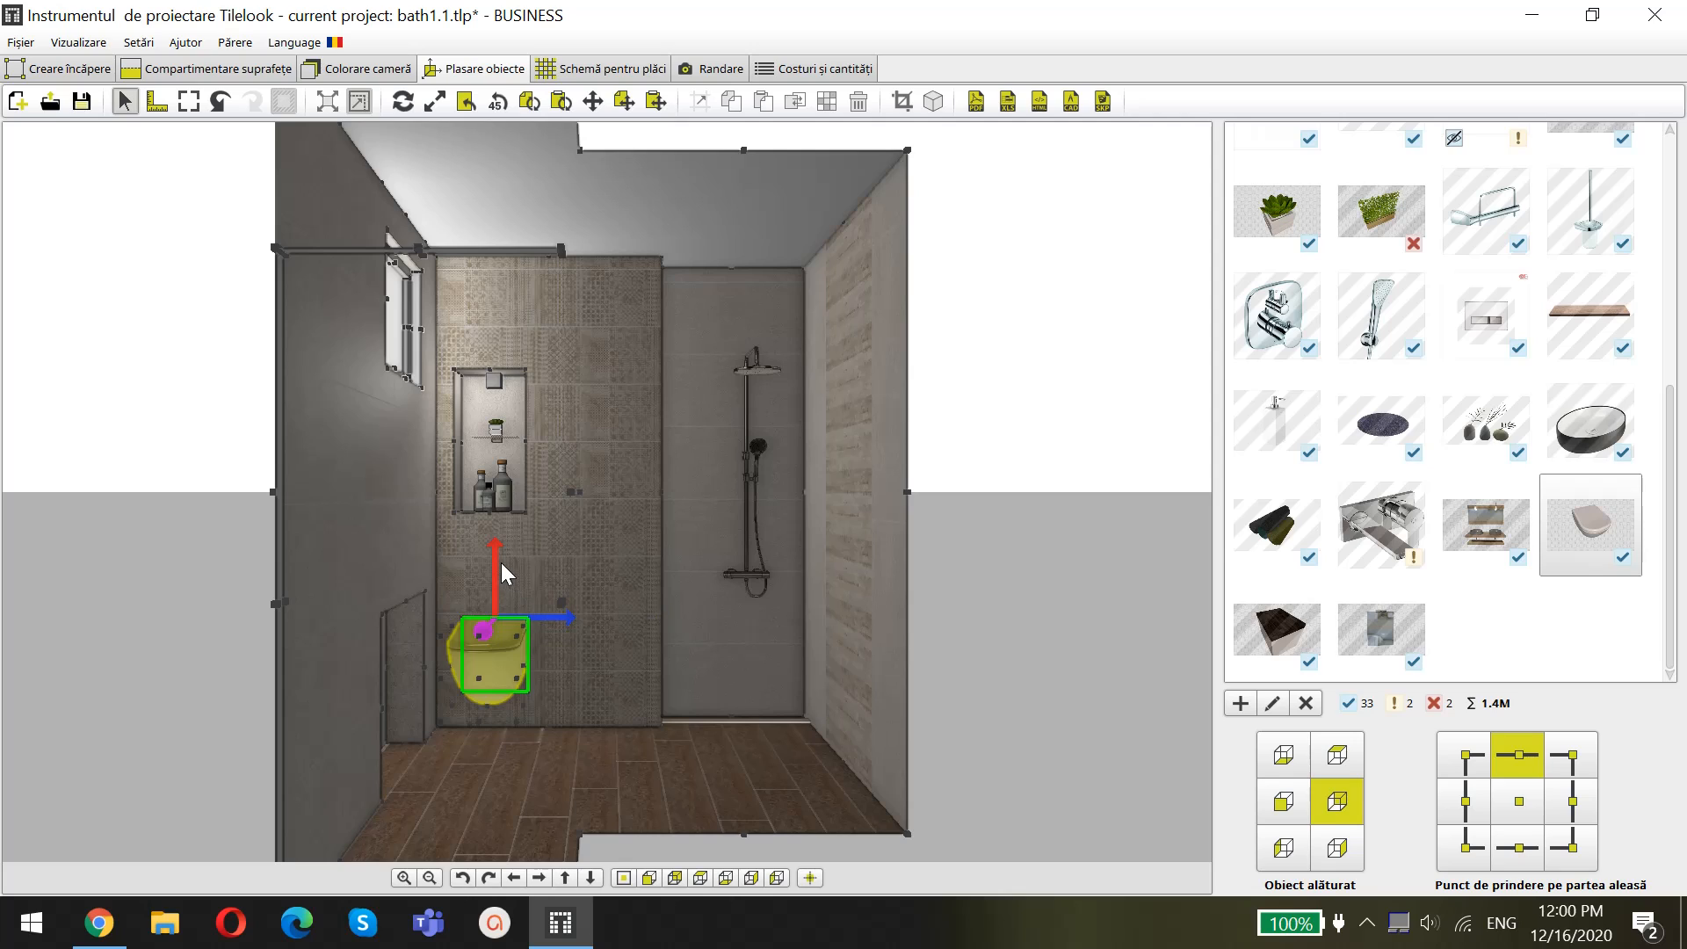
left_click_drag(494, 562, 495, 566)
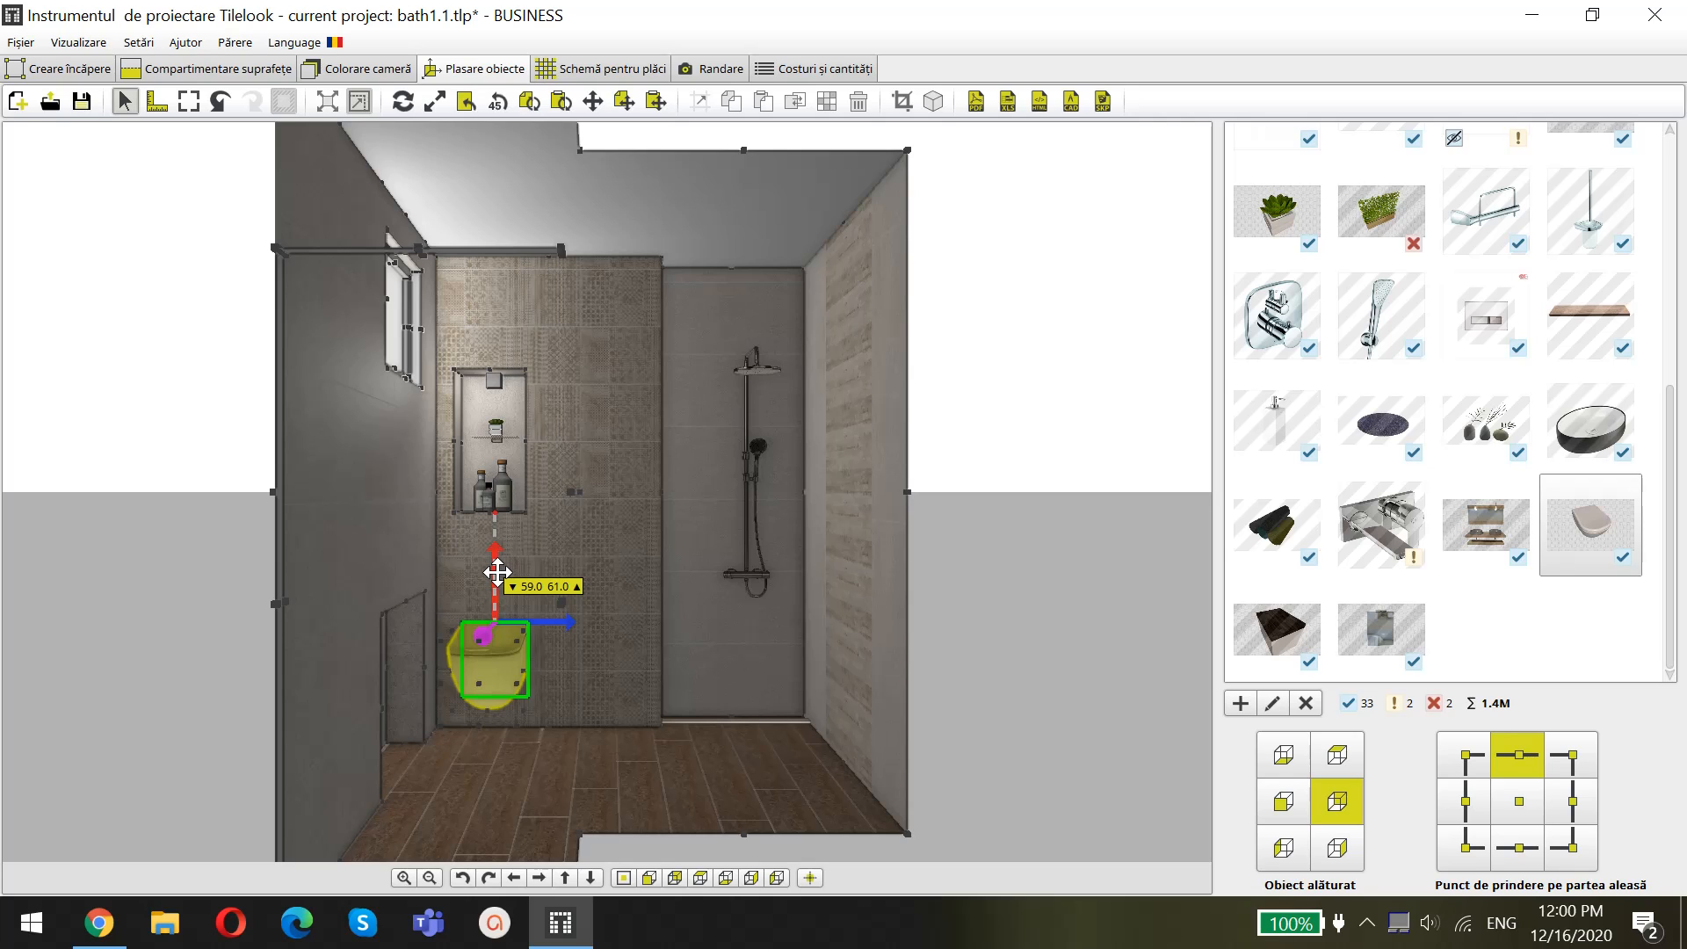
left_click_drag(497, 572, 497, 566)
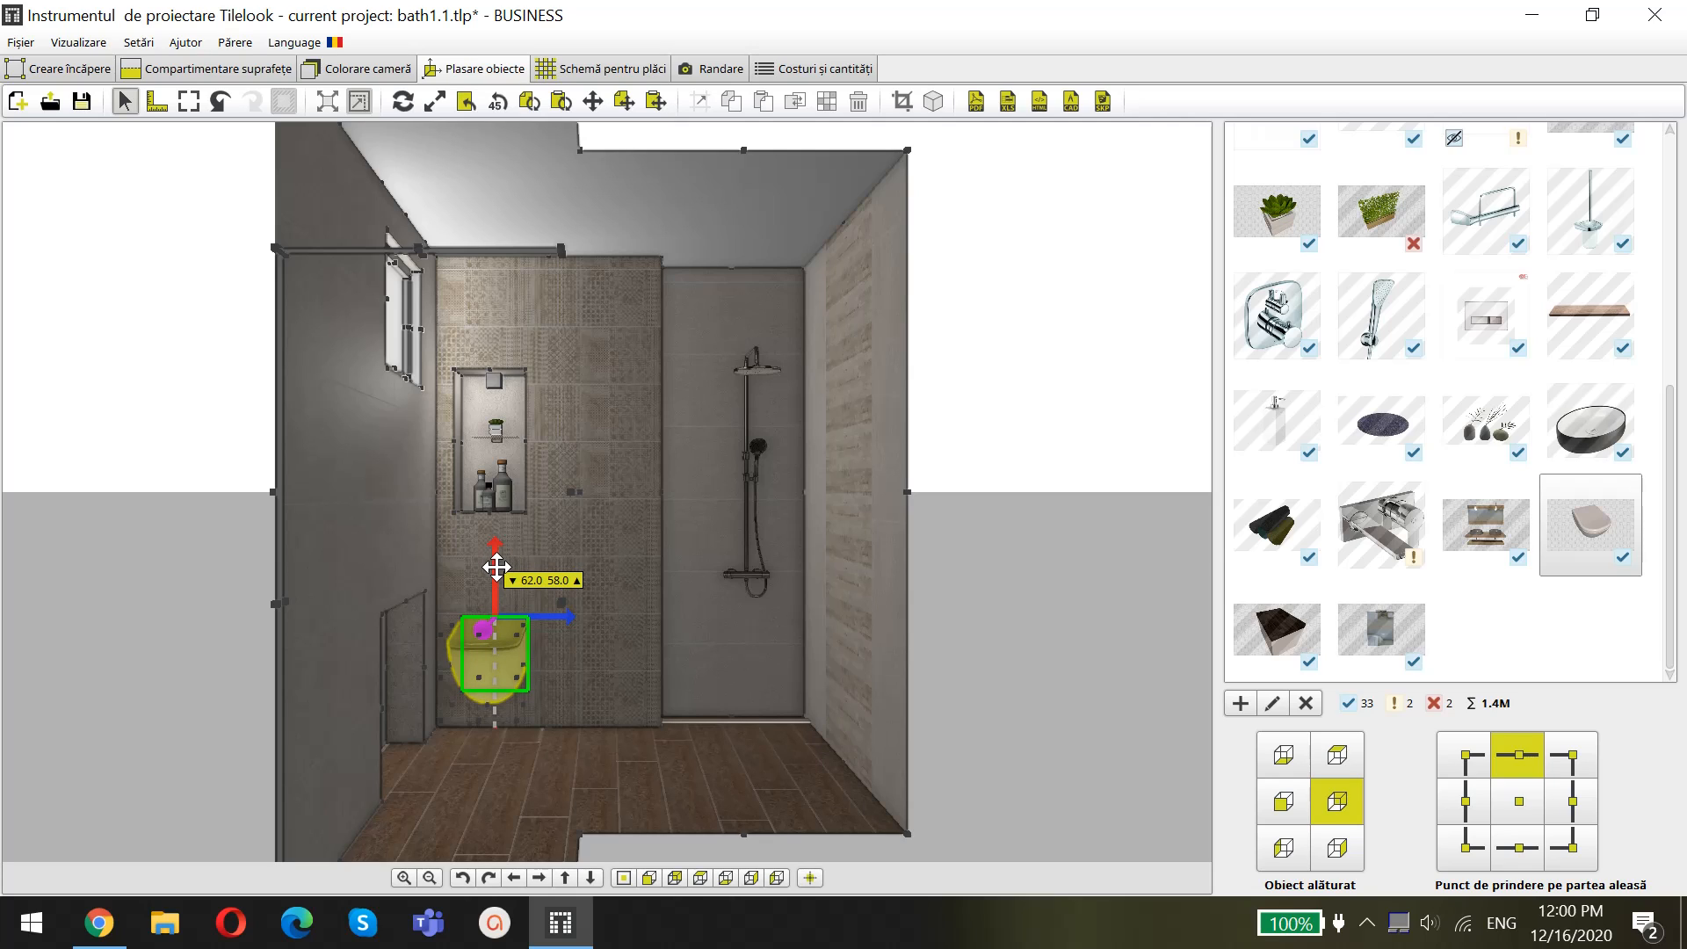
left_click_drag(497, 568, 501, 604)
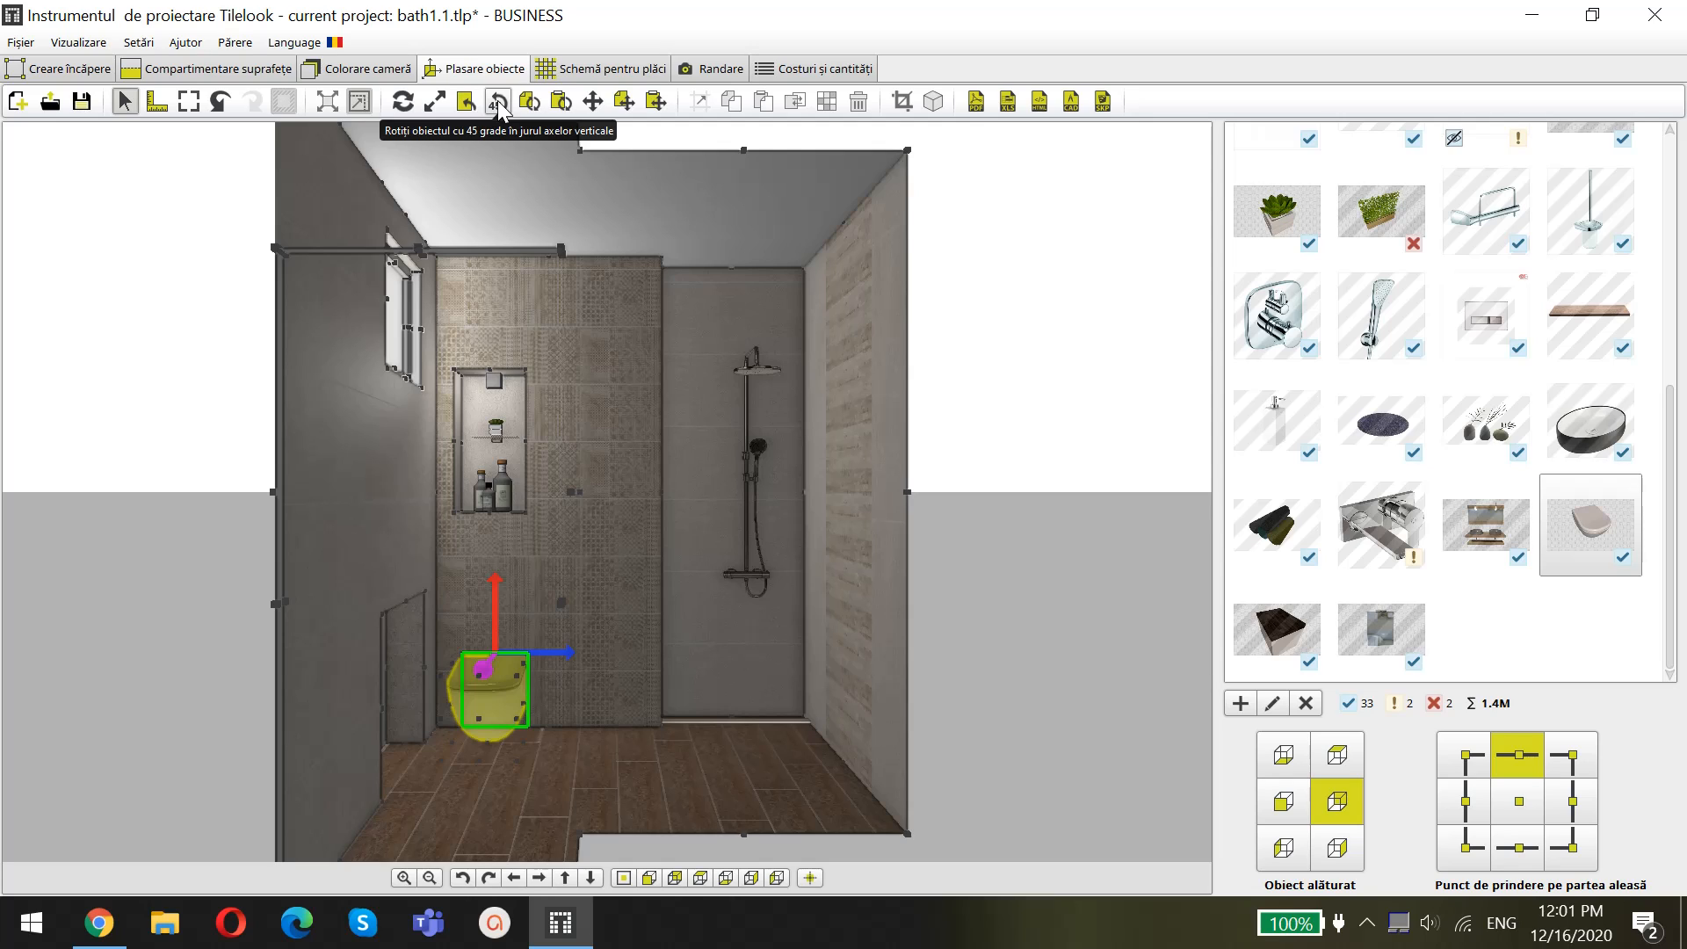
Add the mirror to the room and raise it onto the patterned wall beside the niche
left_click(1378, 625)
left_click(602, 482)
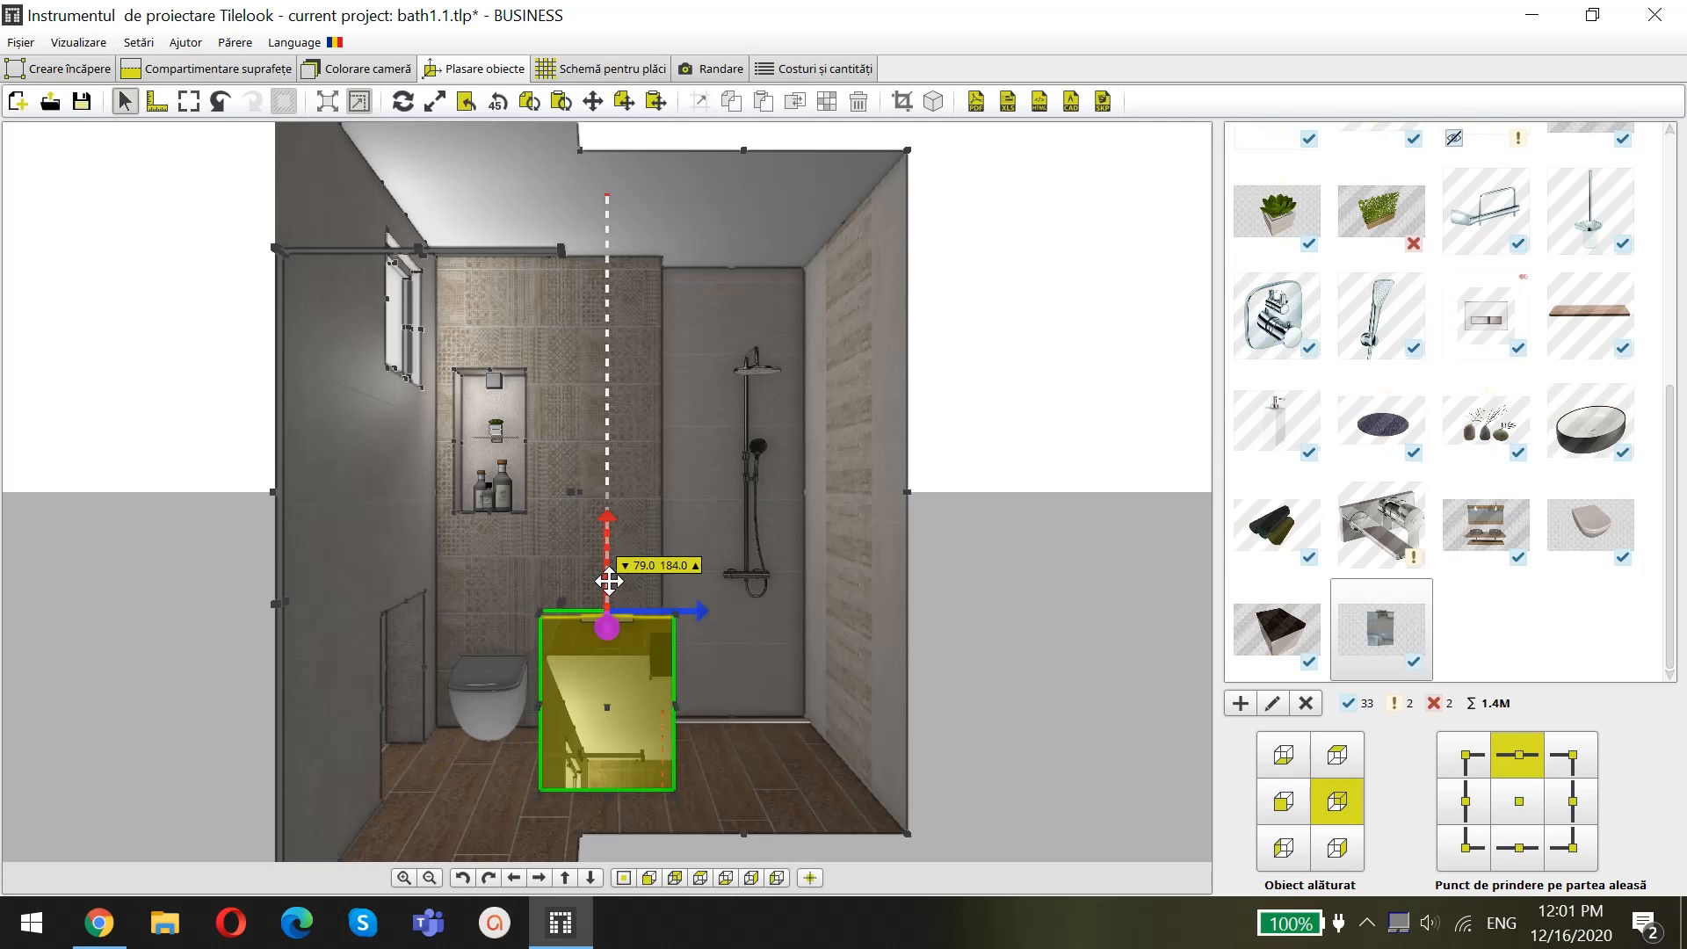
left_click_drag(608, 581, 607, 327)
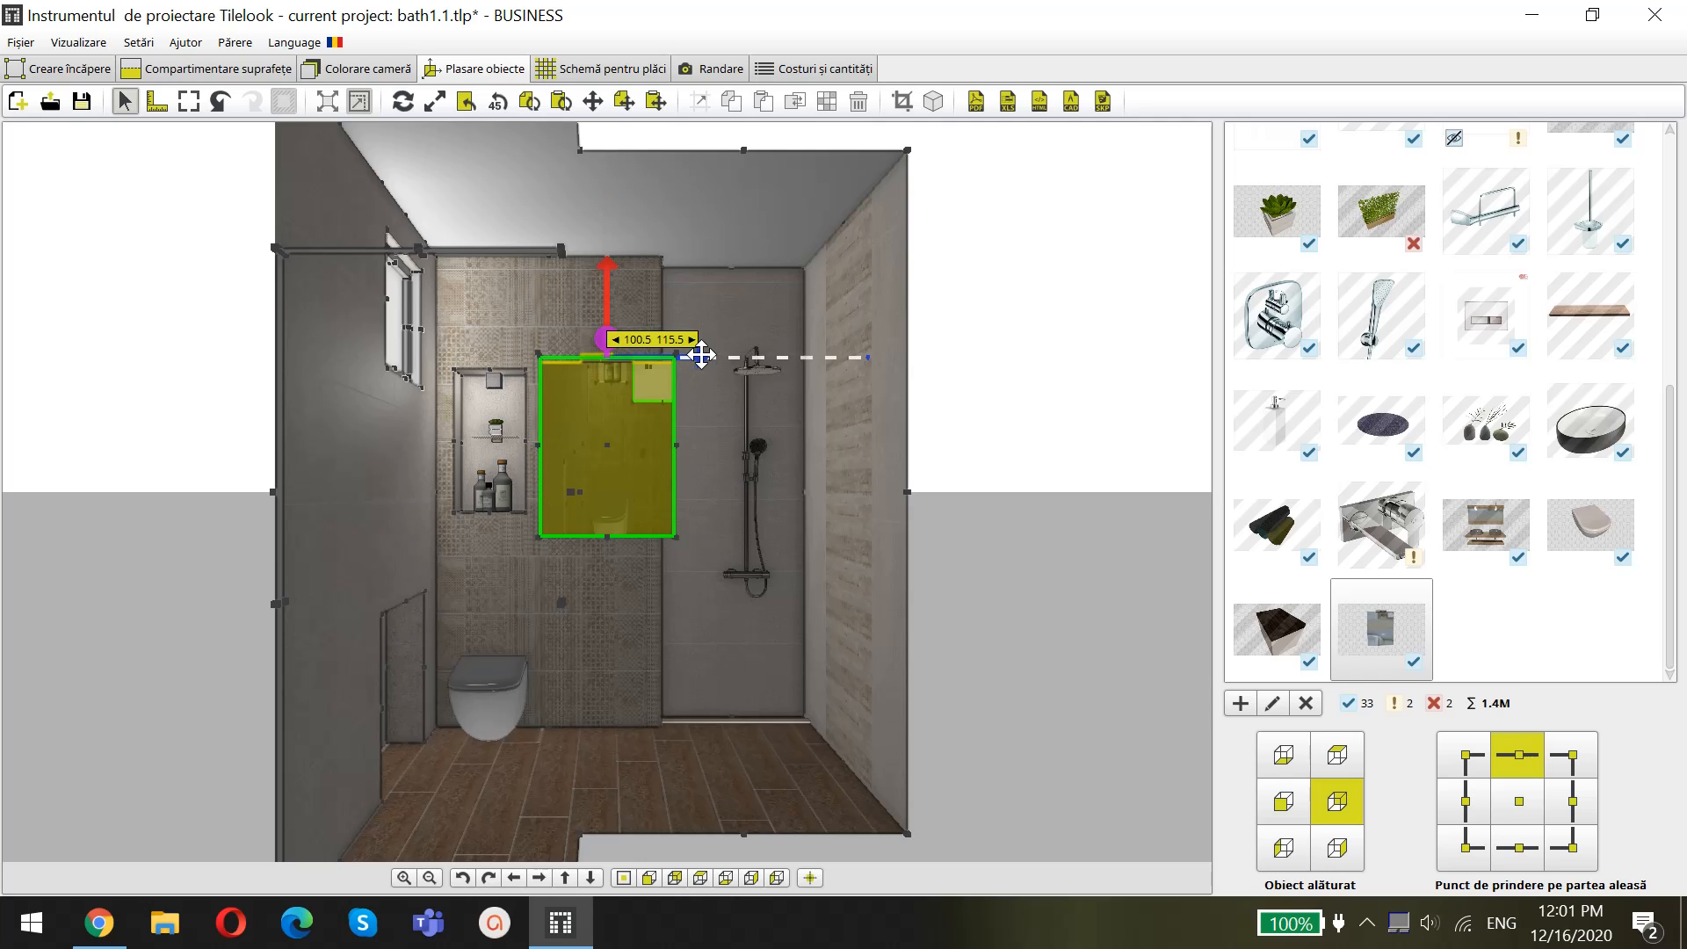
left_click_drag(697, 357, 660, 355)
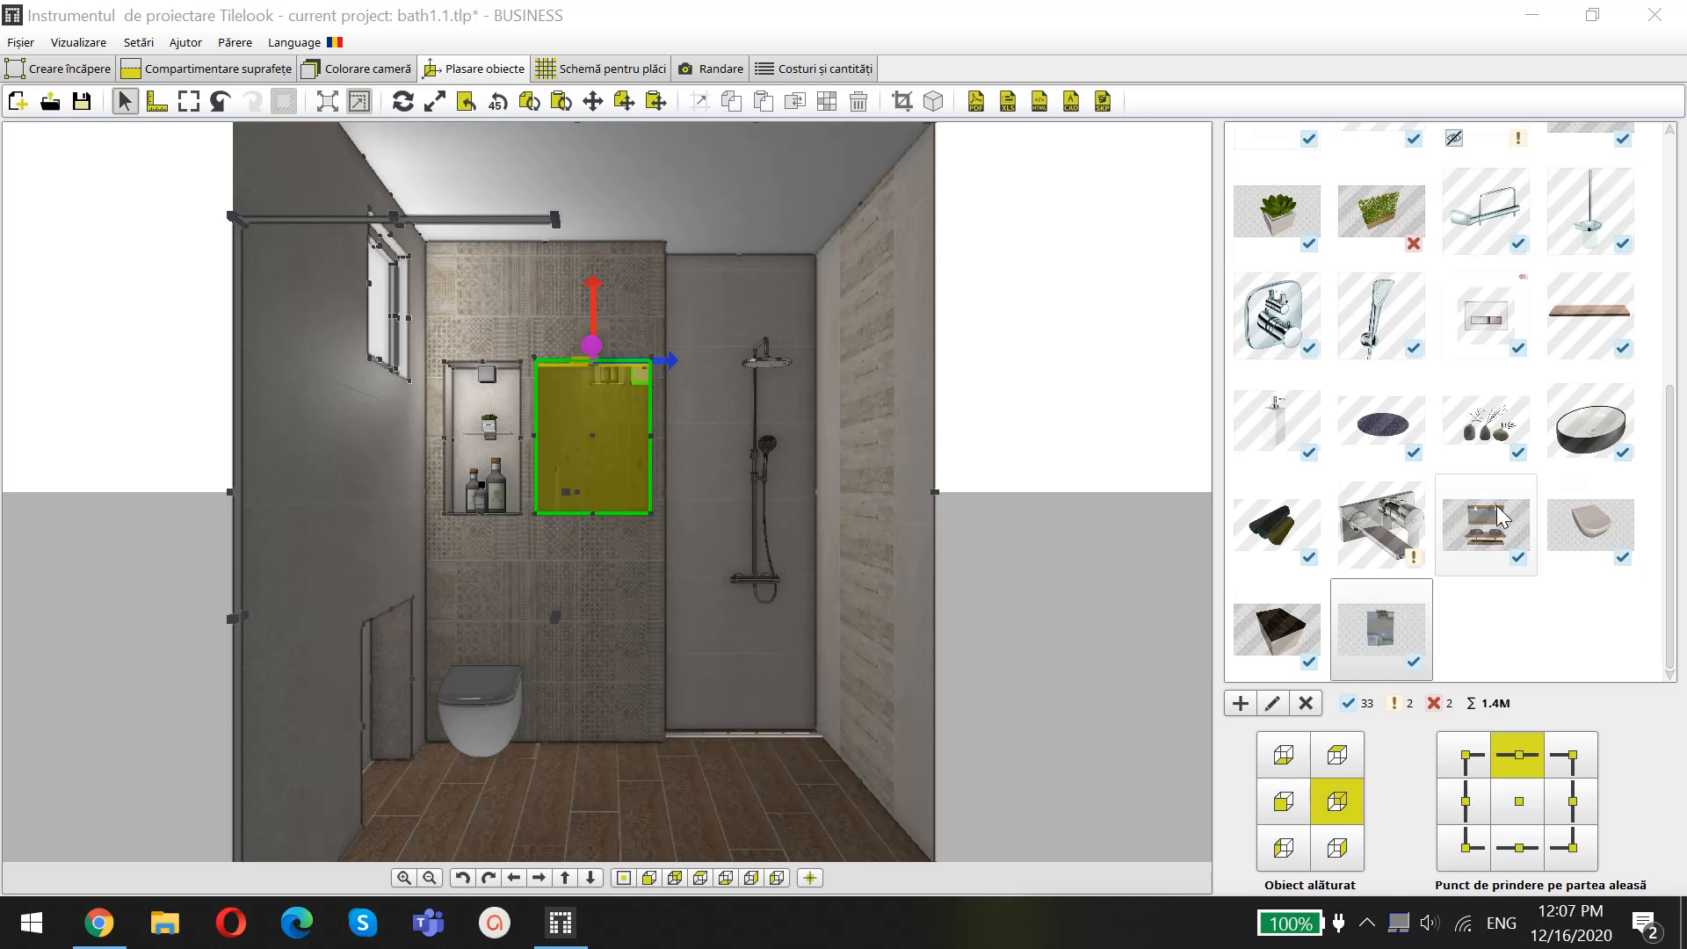
Add the flush plate, raise it above the toilet and push it back against the patterned wall
left_click_drag(1489, 325, 606, 795)
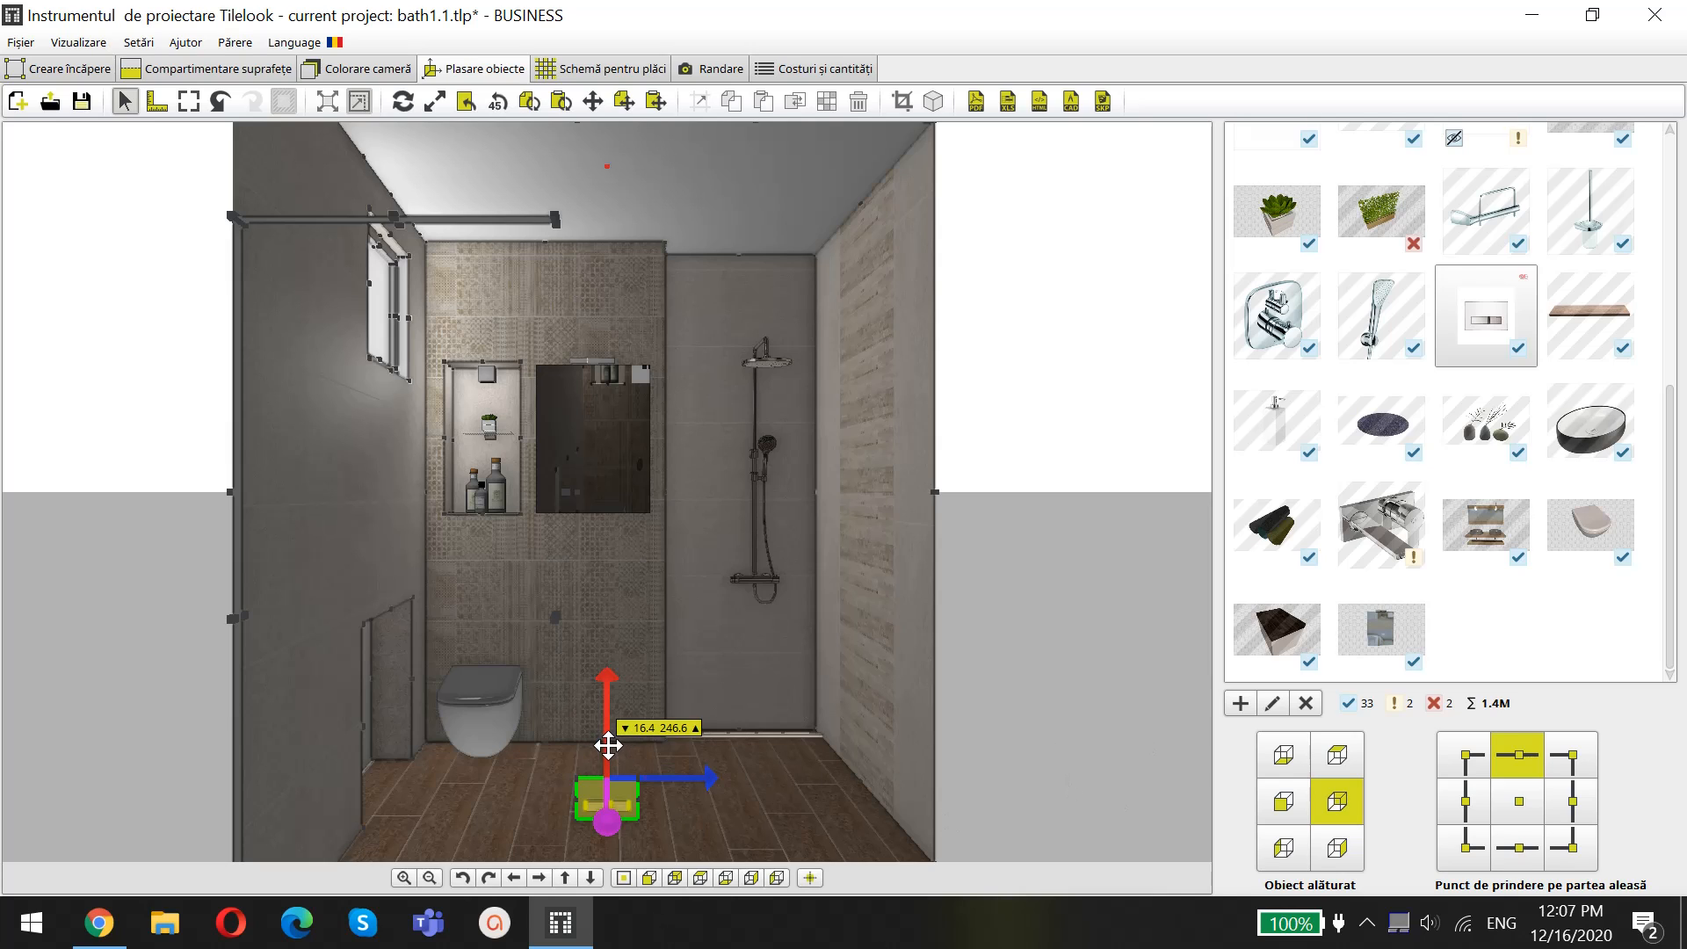
left_click_drag(608, 745, 584, 536)
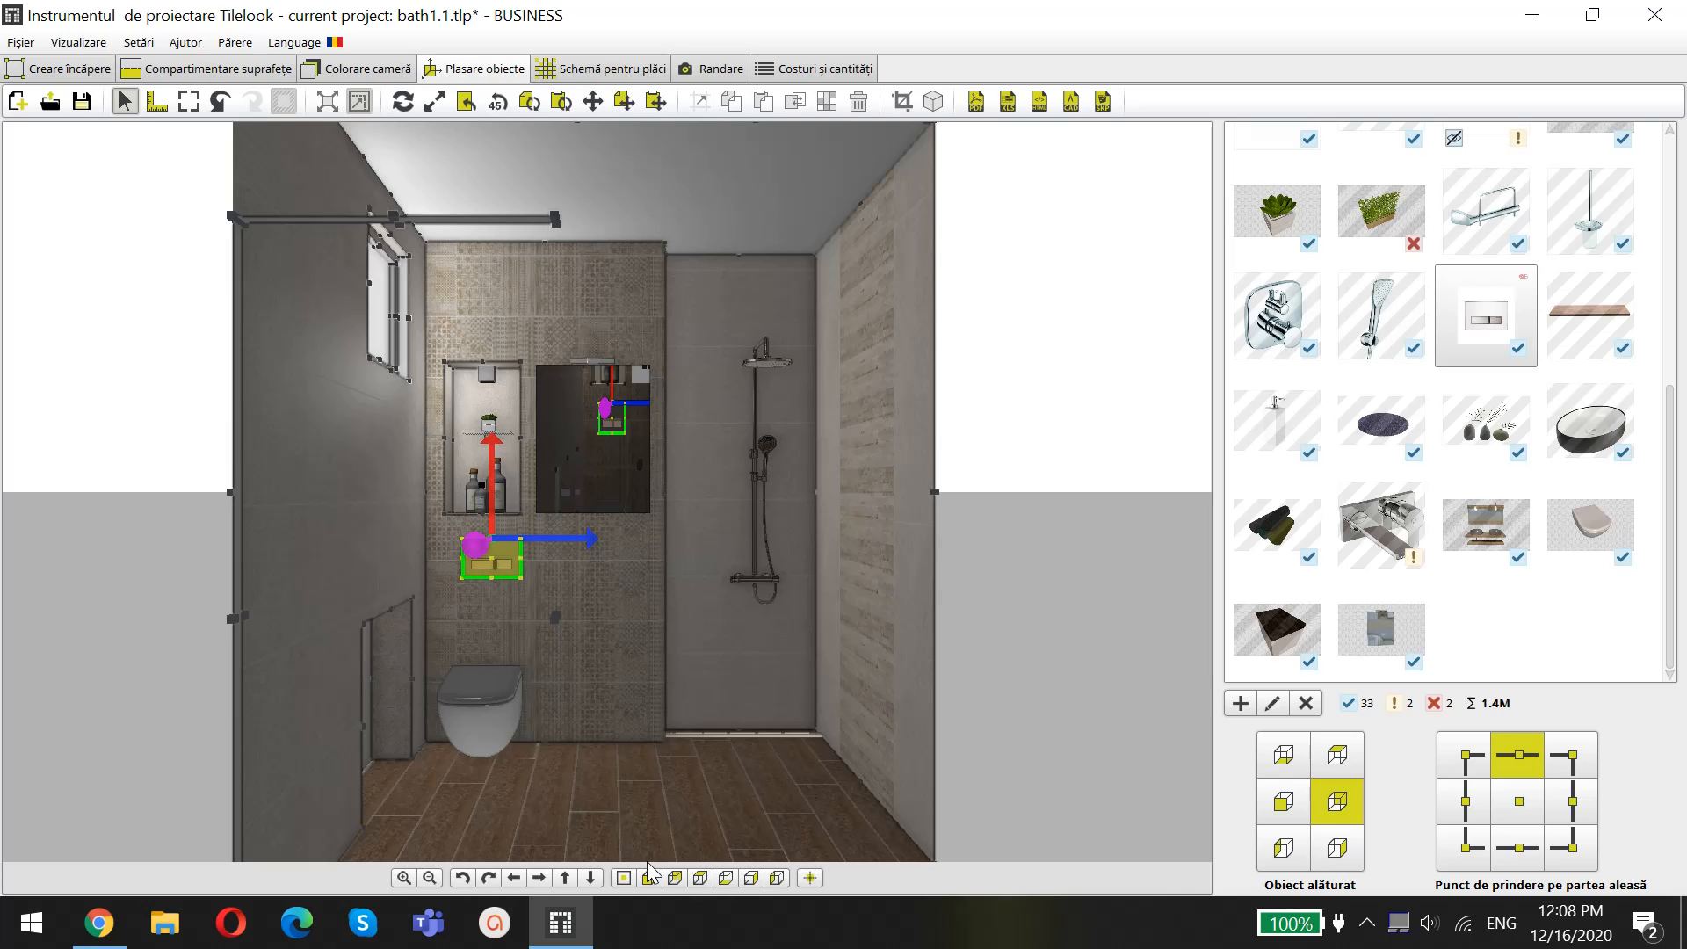
left_click(675, 878)
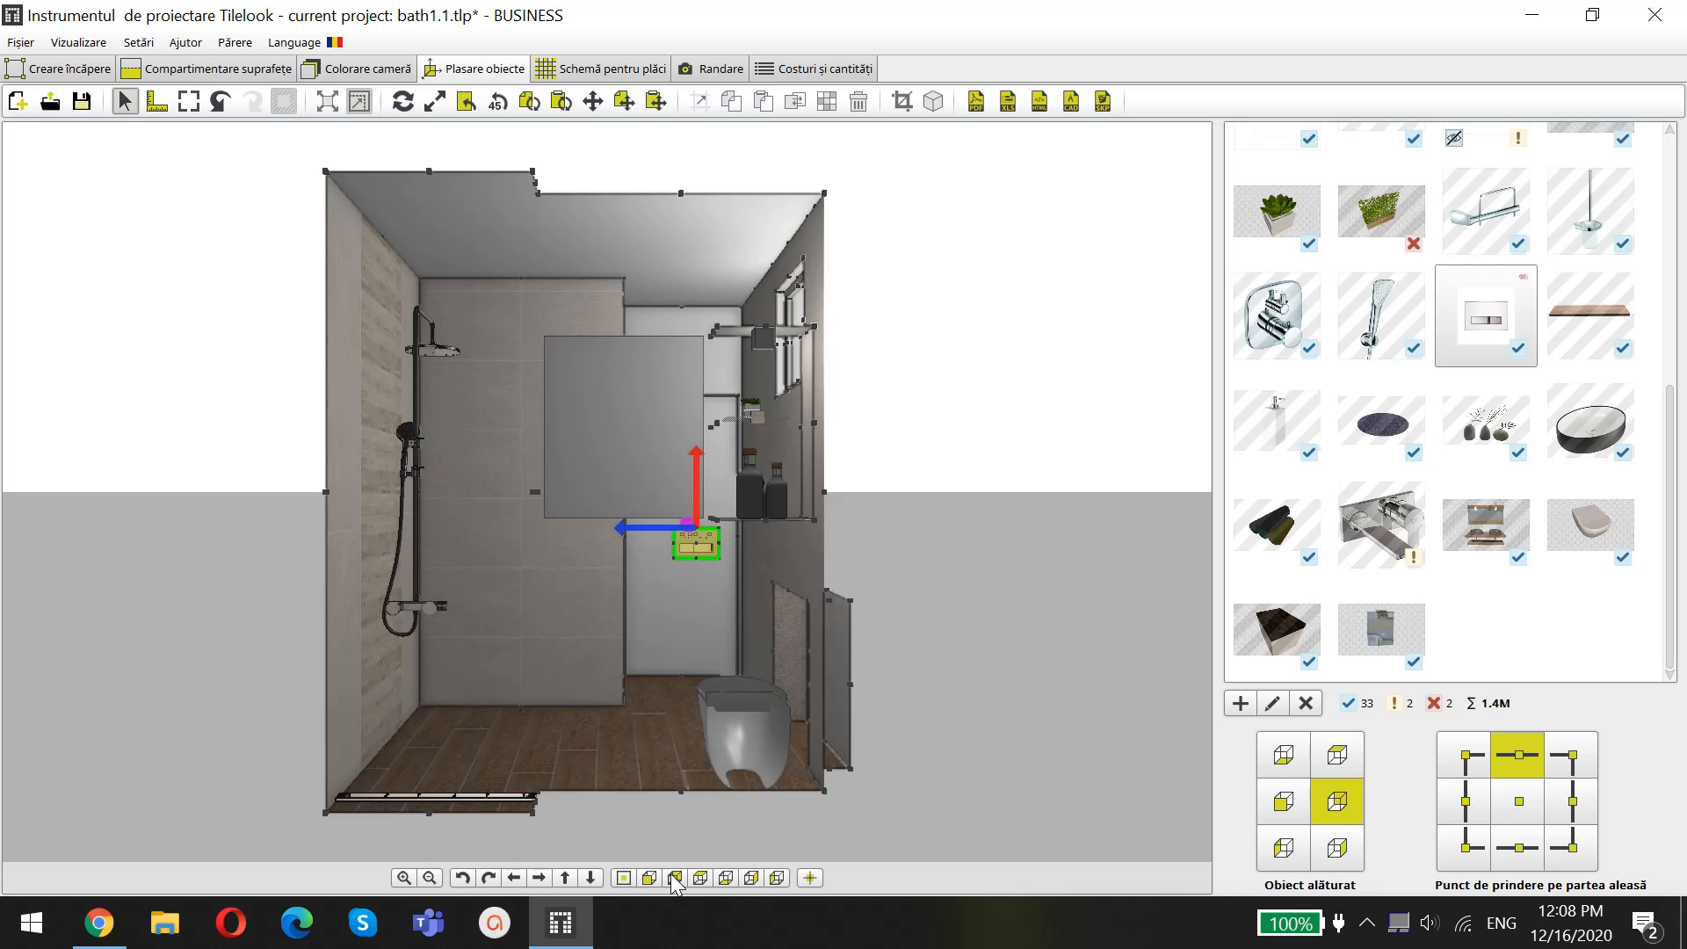
left_click(700, 878)
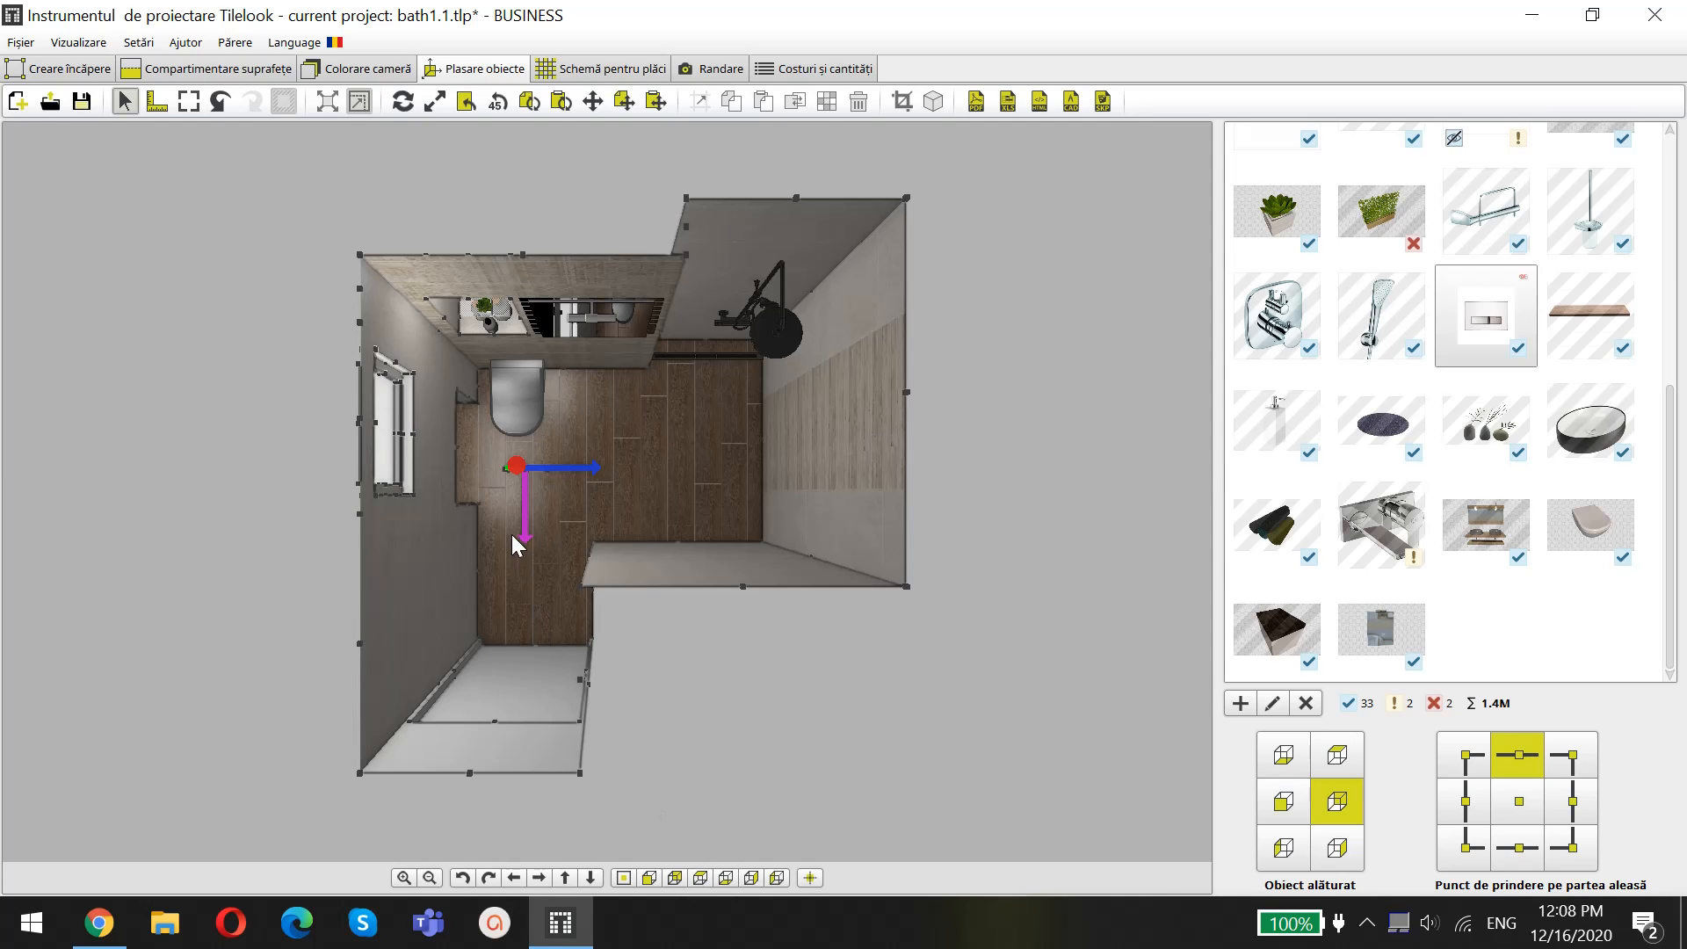
left_click_drag(513, 536, 547, 345)
Align the flush plate above the toilet, 30 cm from the near side wall, and lower it below the niche
left_click(650, 877)
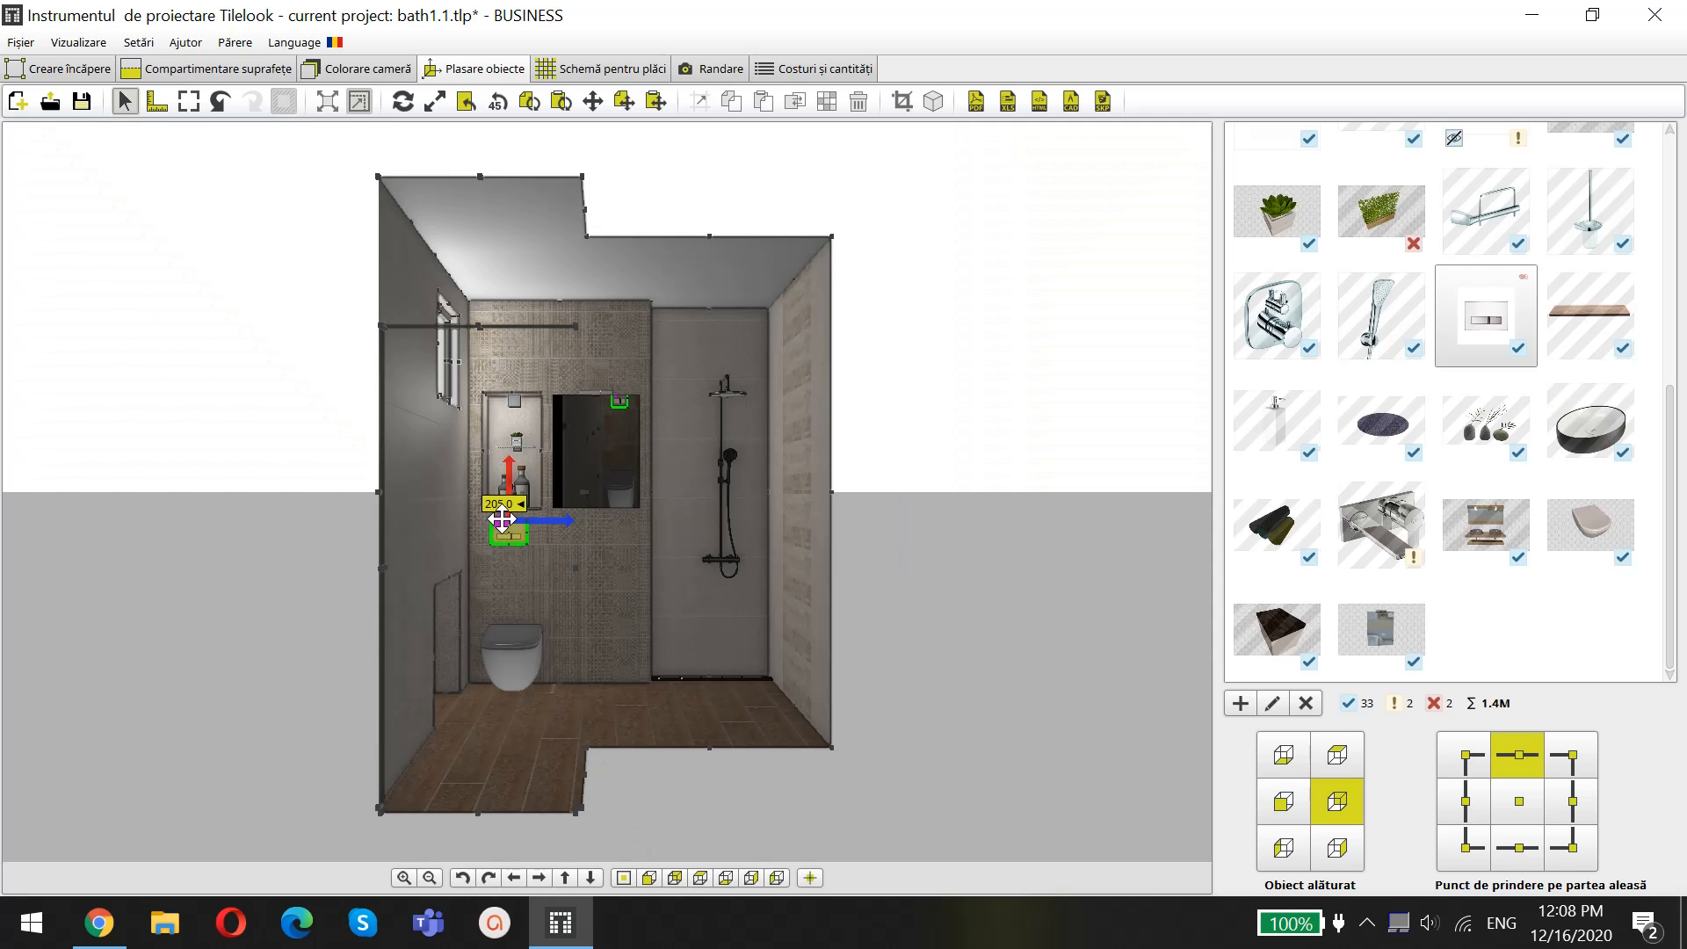
left_click_drag(553, 520, 558, 521)
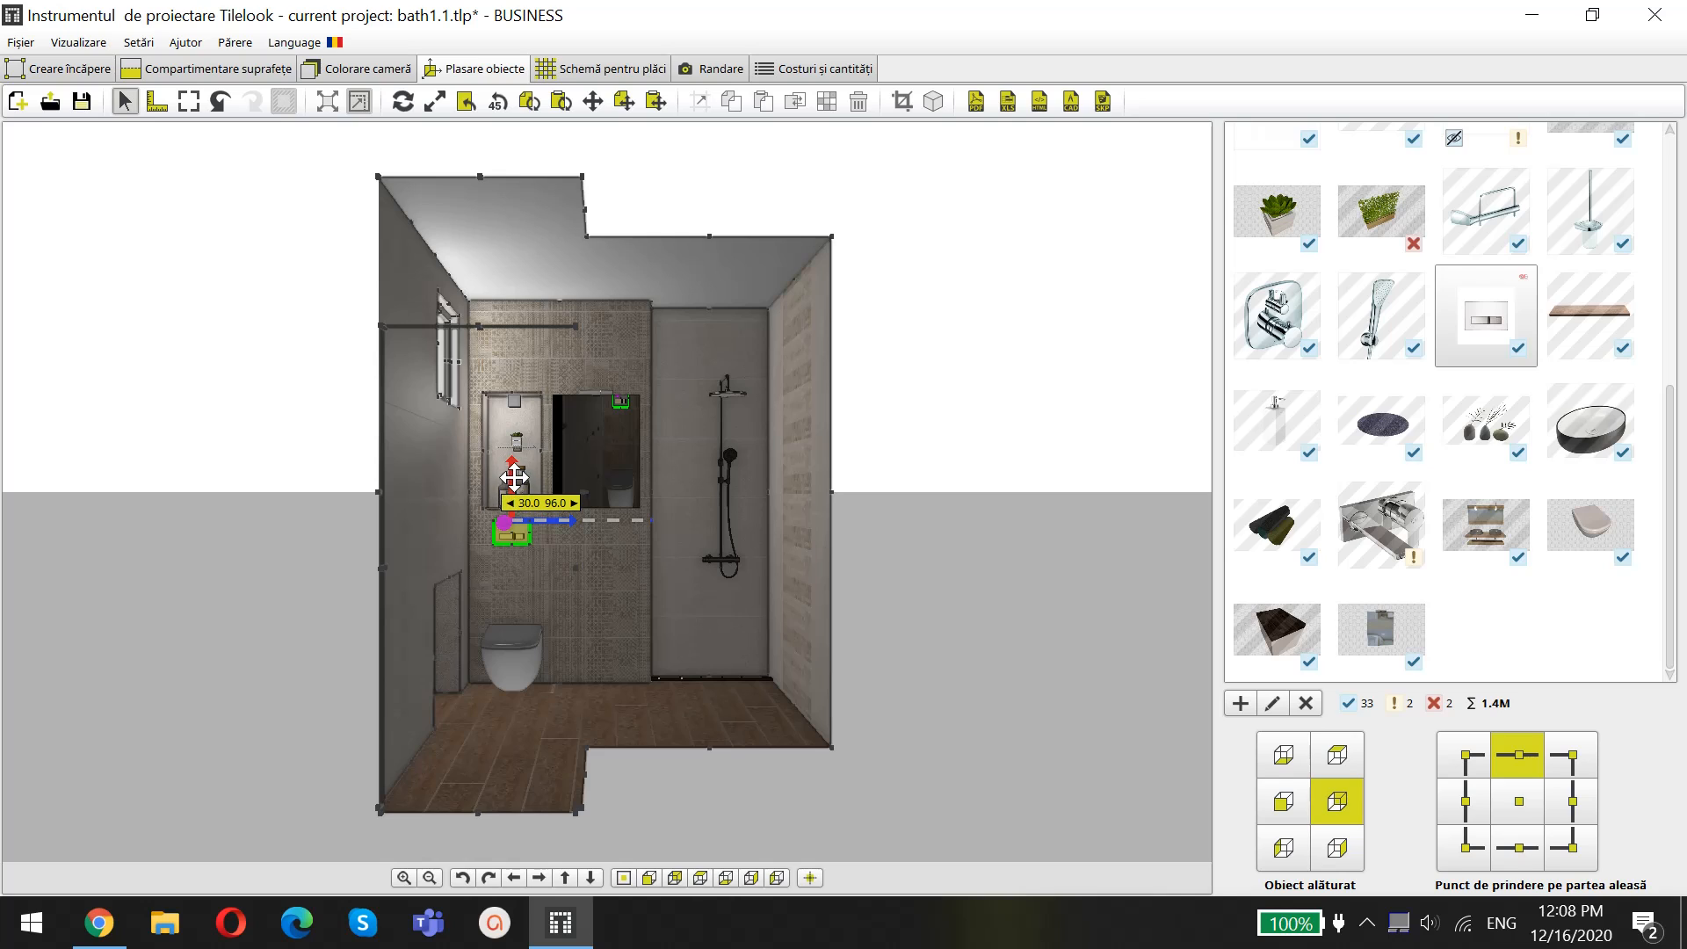
left_click_drag(513, 463, 517, 527)
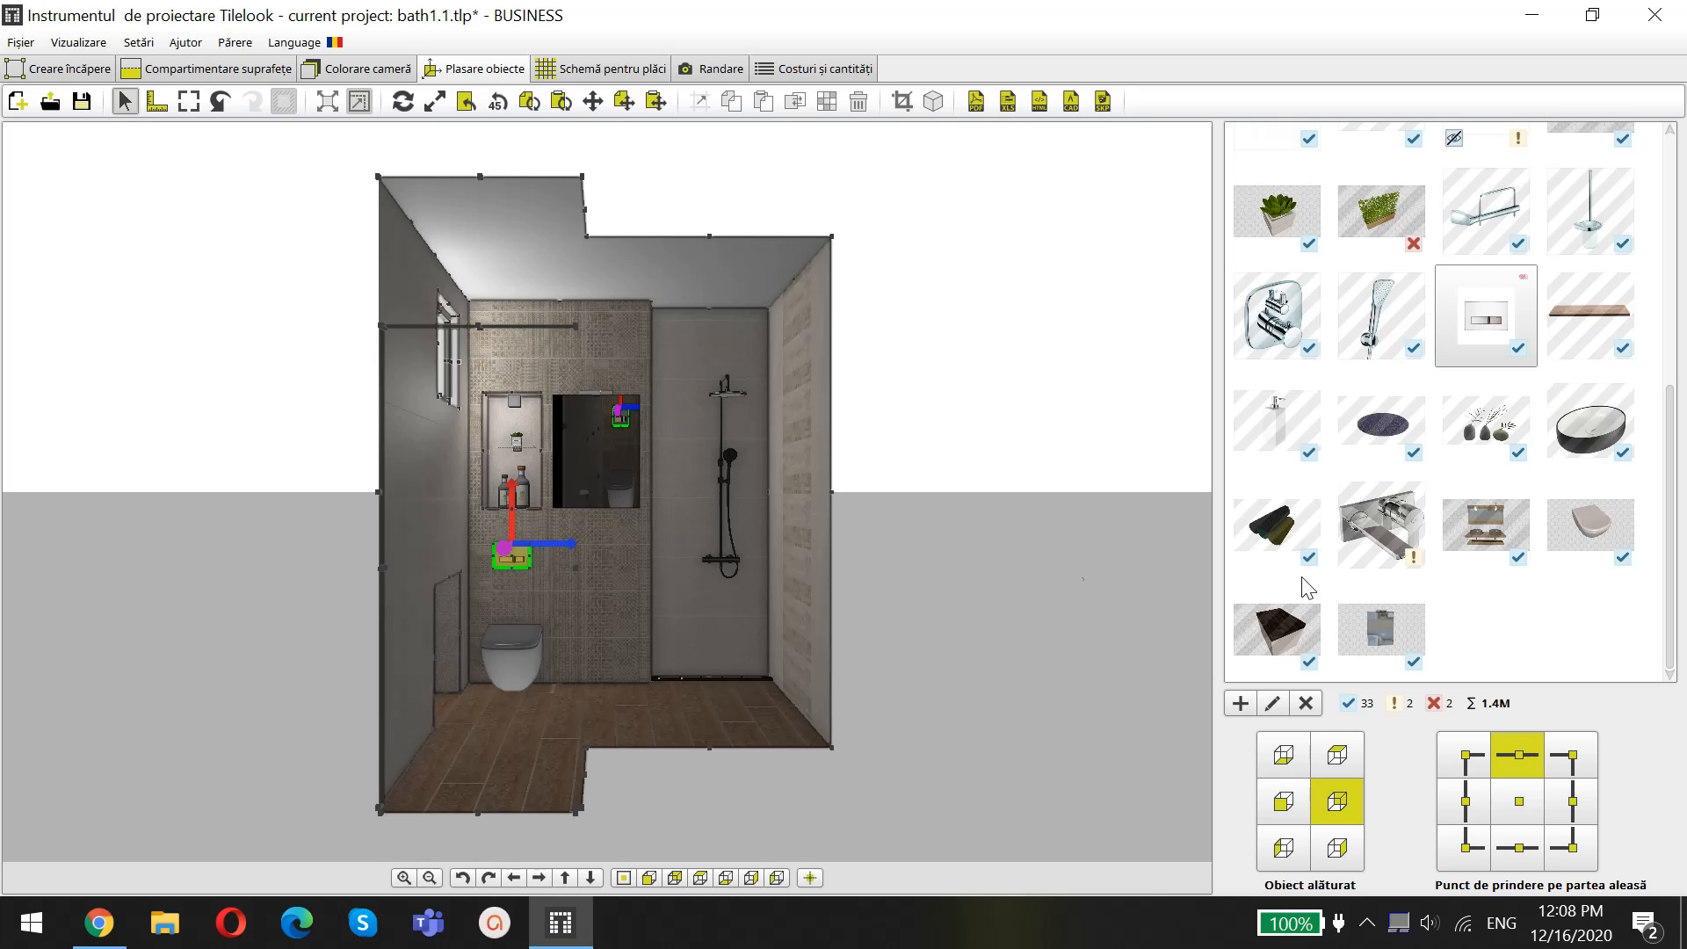
Place the Vaya60 vanity cabinet against the patterned wall beneath the mirror
mouse_move(1304, 638)
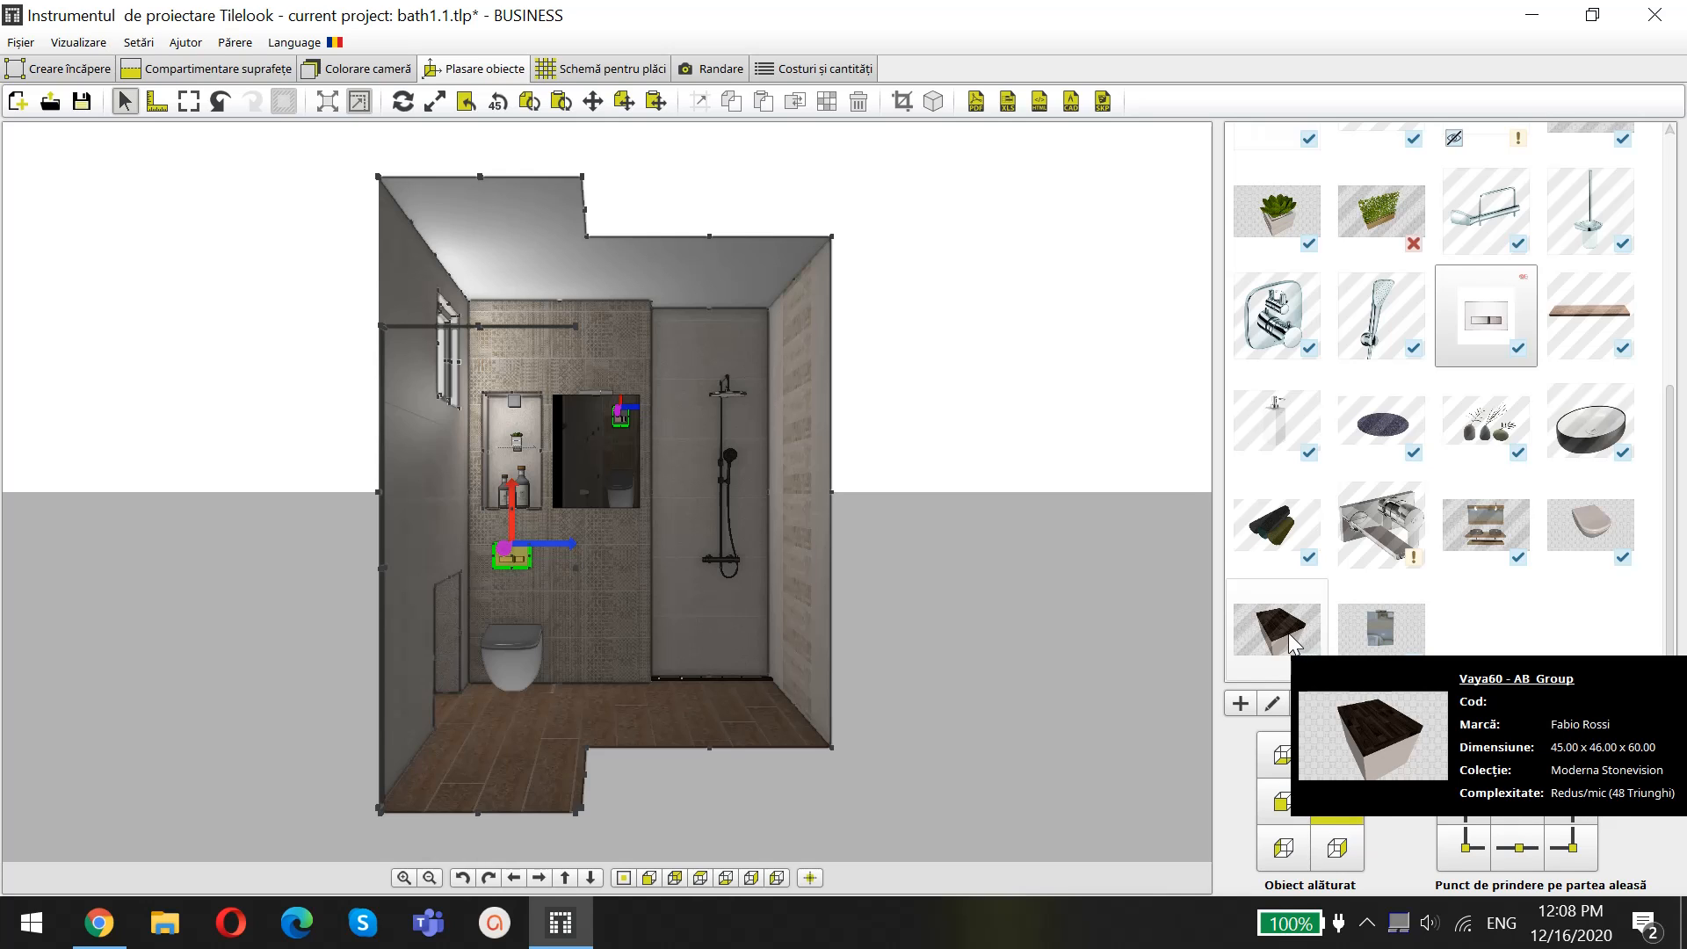
left_click_drag(1292, 644, 597, 664)
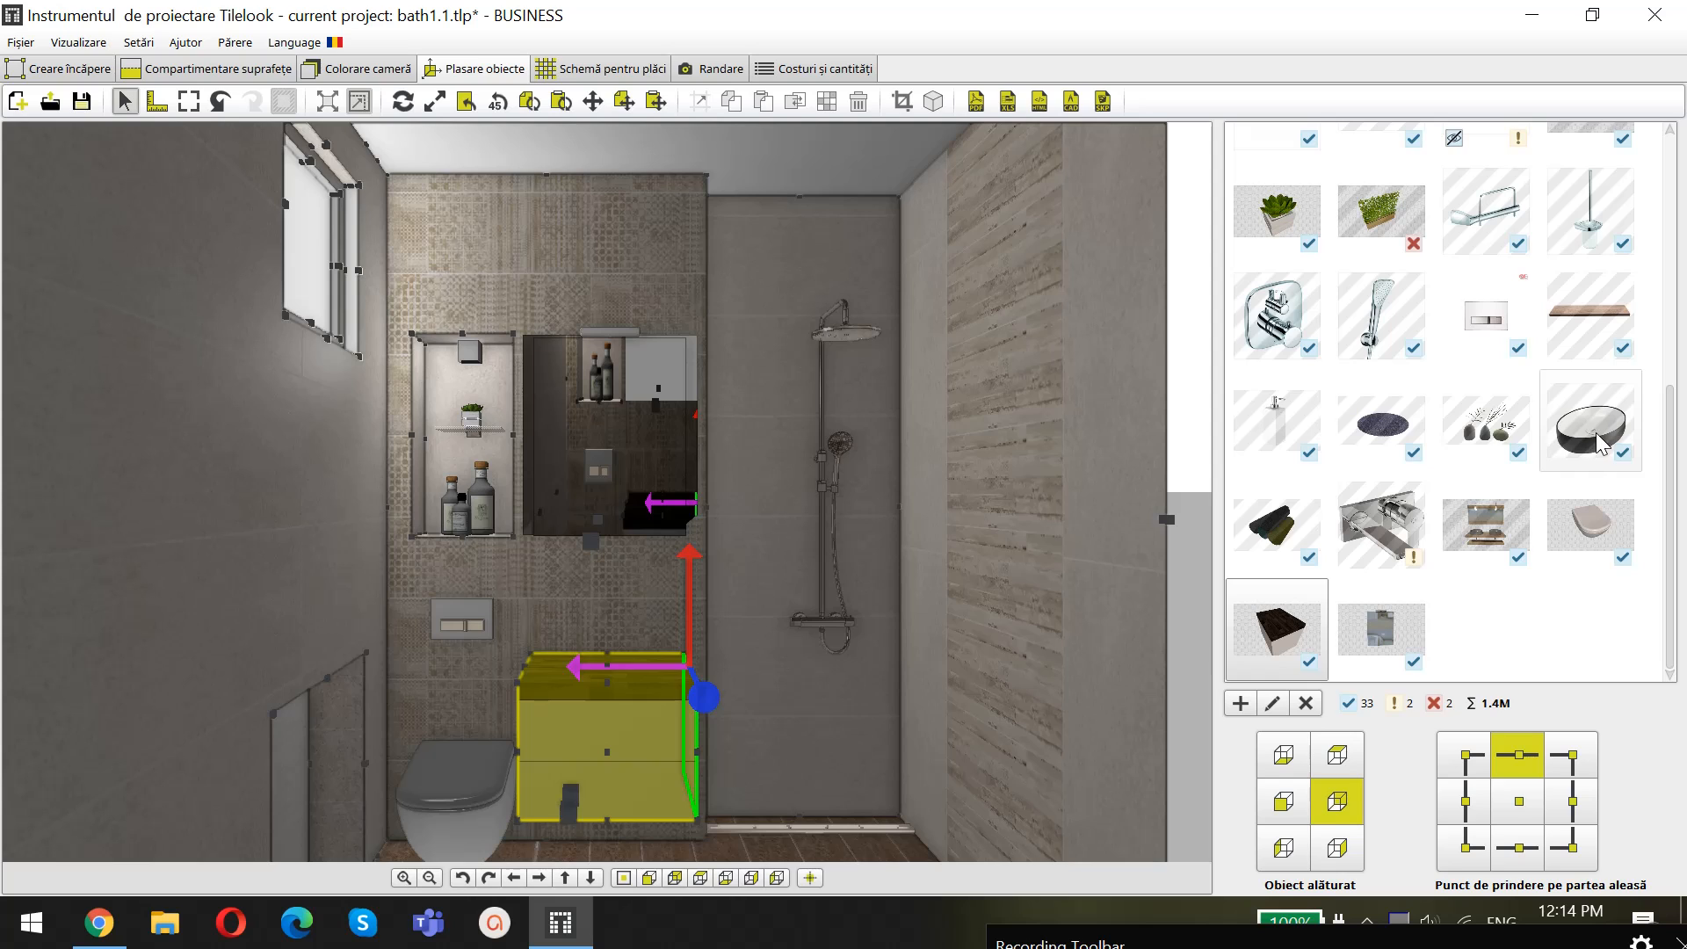
Add the Metamorfosi Oval countertop washbasin MET42060 to the room in front of the vanity cabinet
mouse_move(1596, 435)
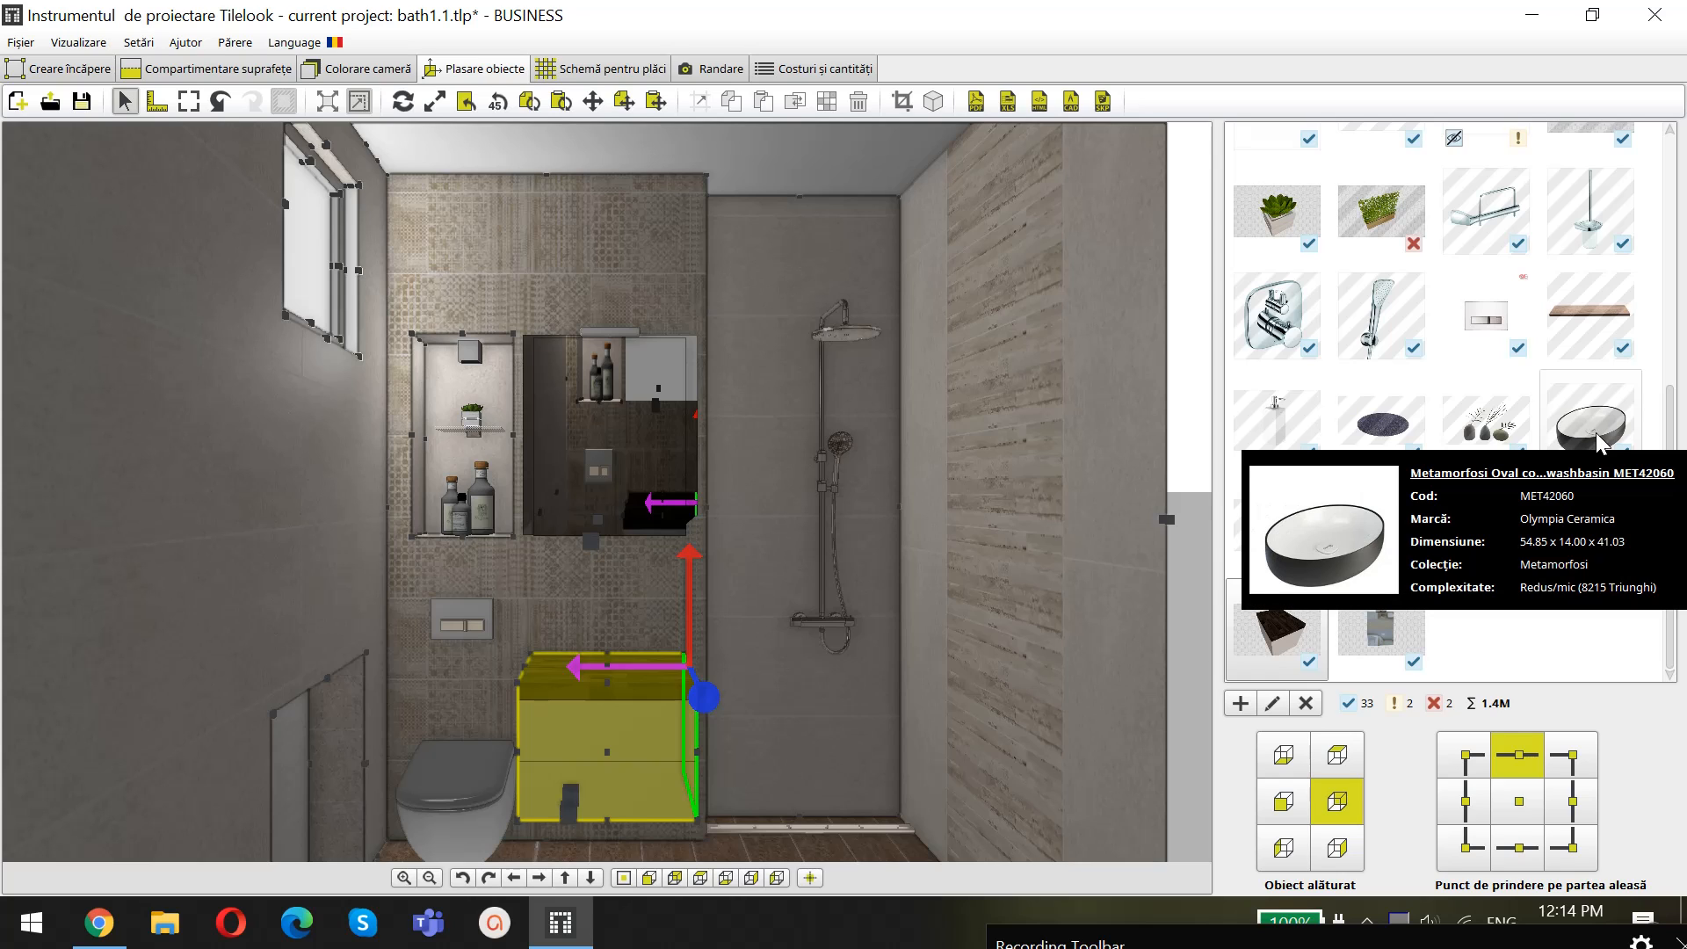
left_click(1601, 432)
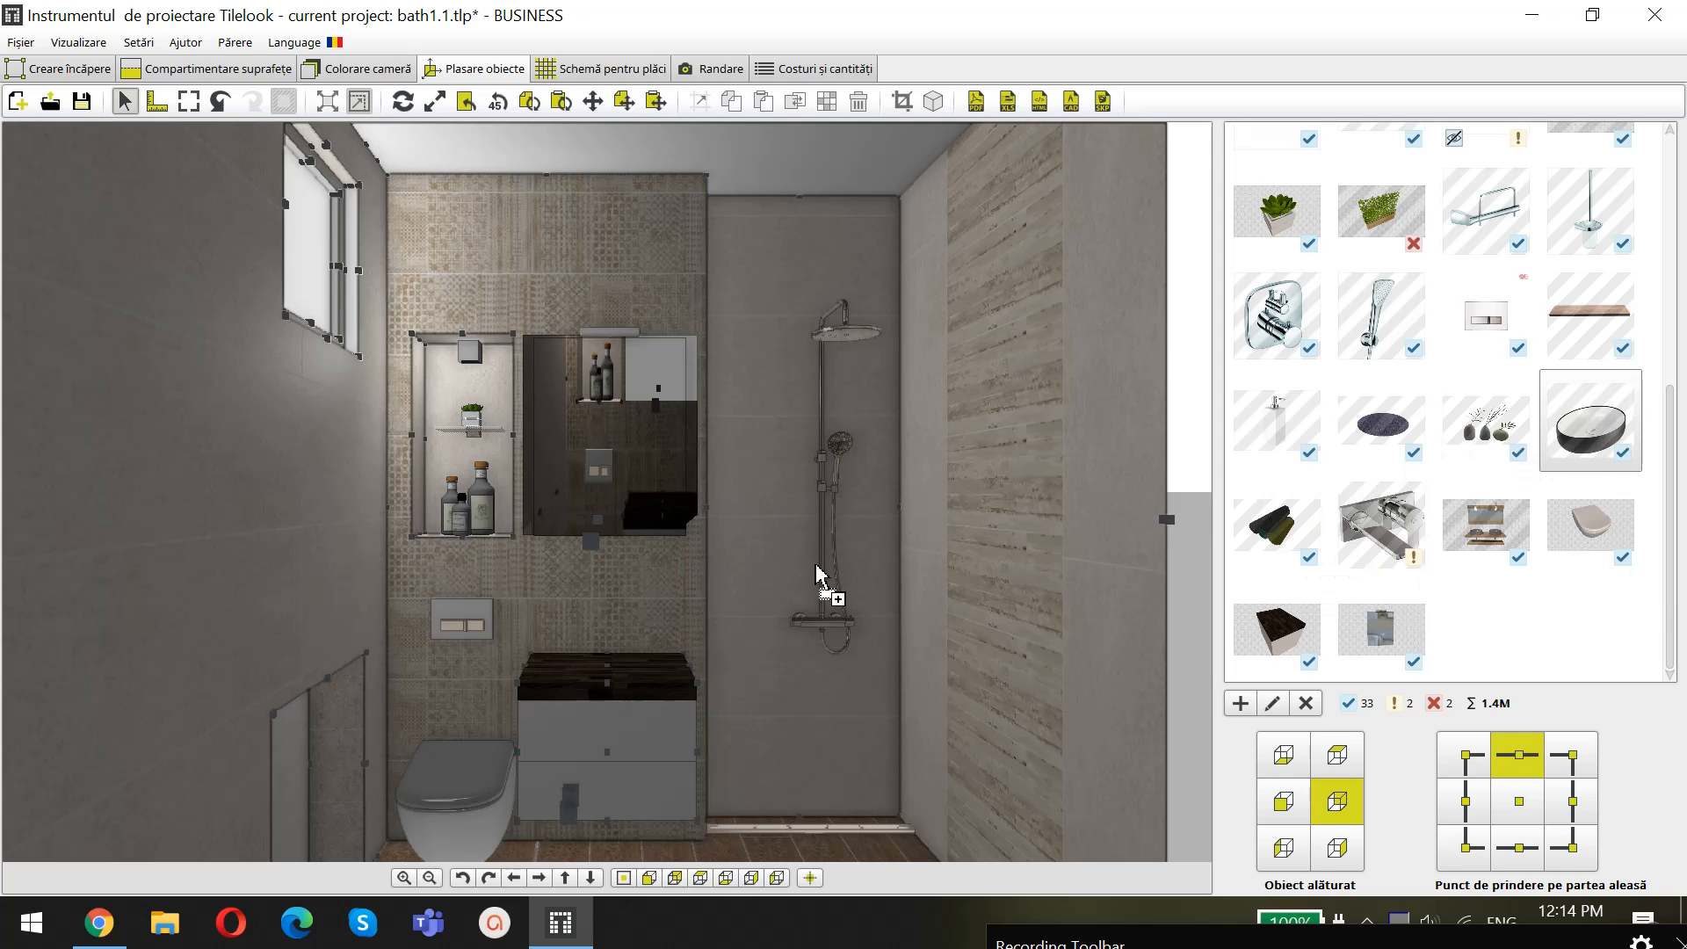
left_click_drag(581, 626, 604, 665)
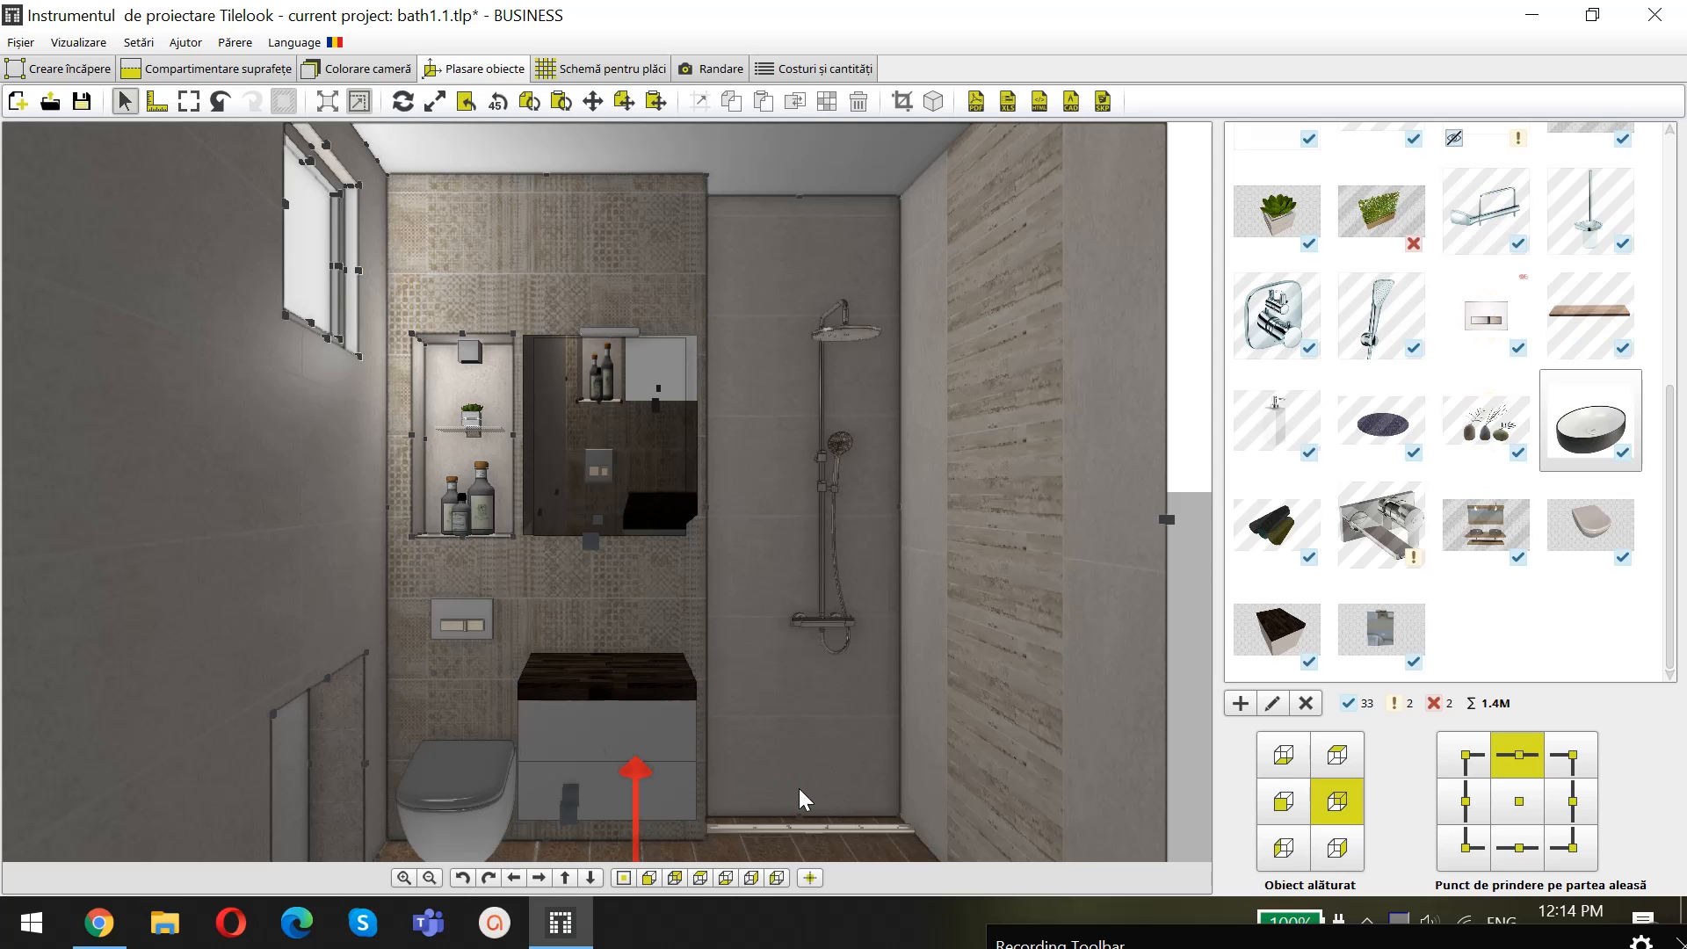
scroll(795, 787, "down", 3)
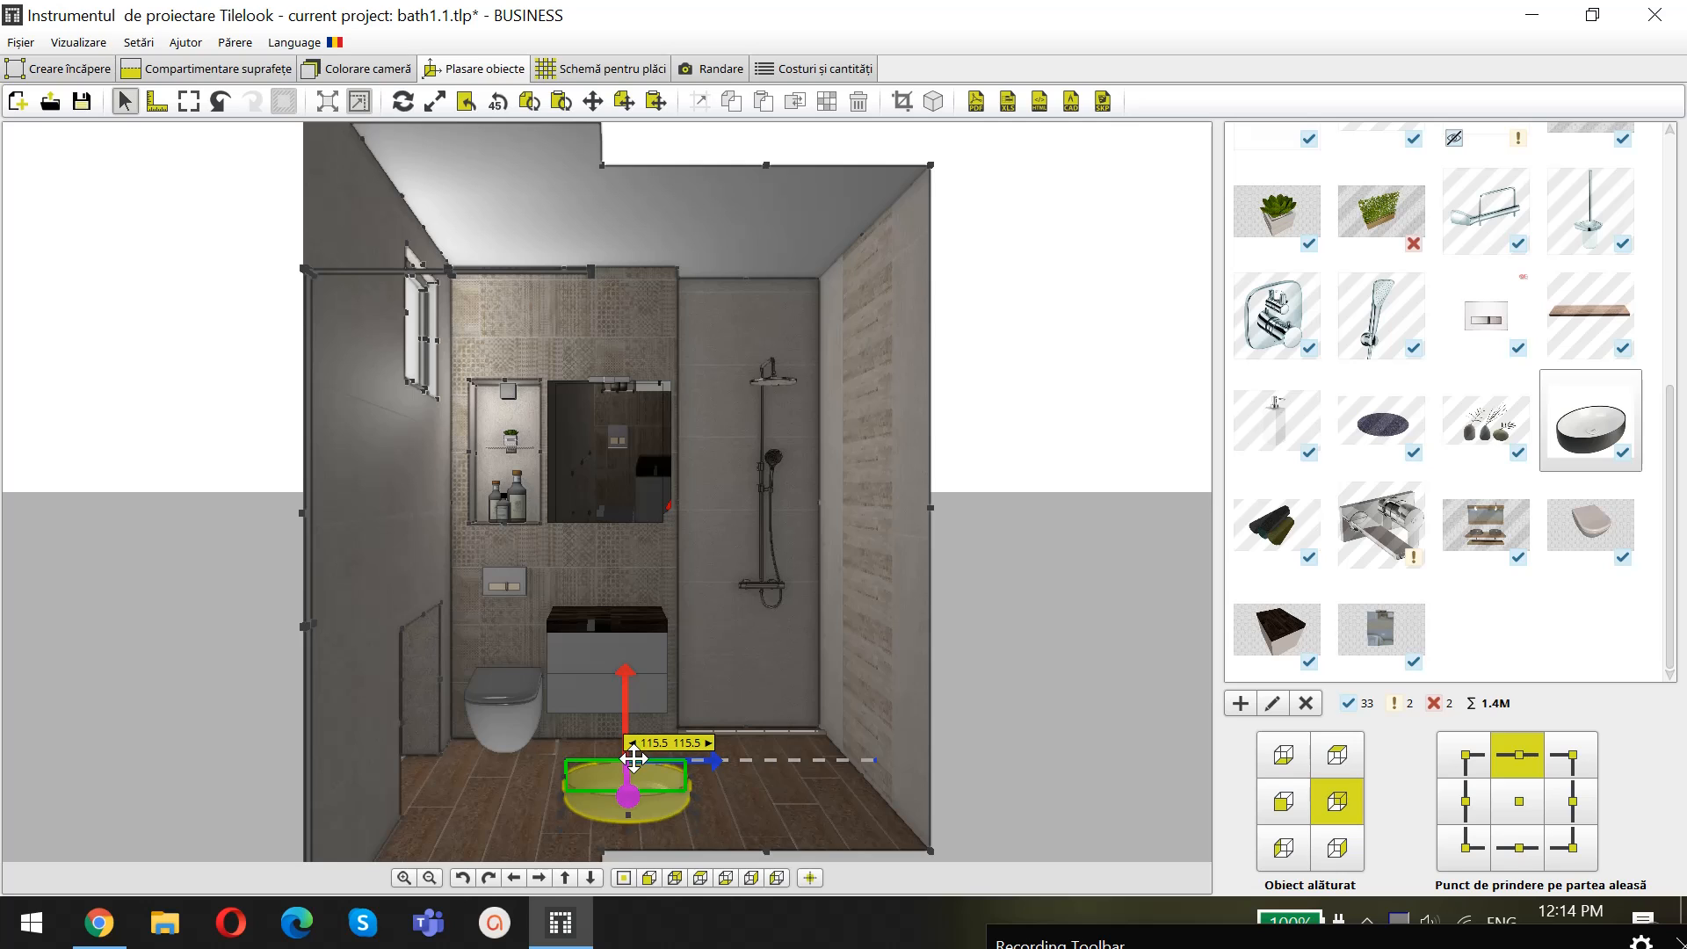
Reduce the oval washbasin's width in its object properties
left_click(1272, 703)
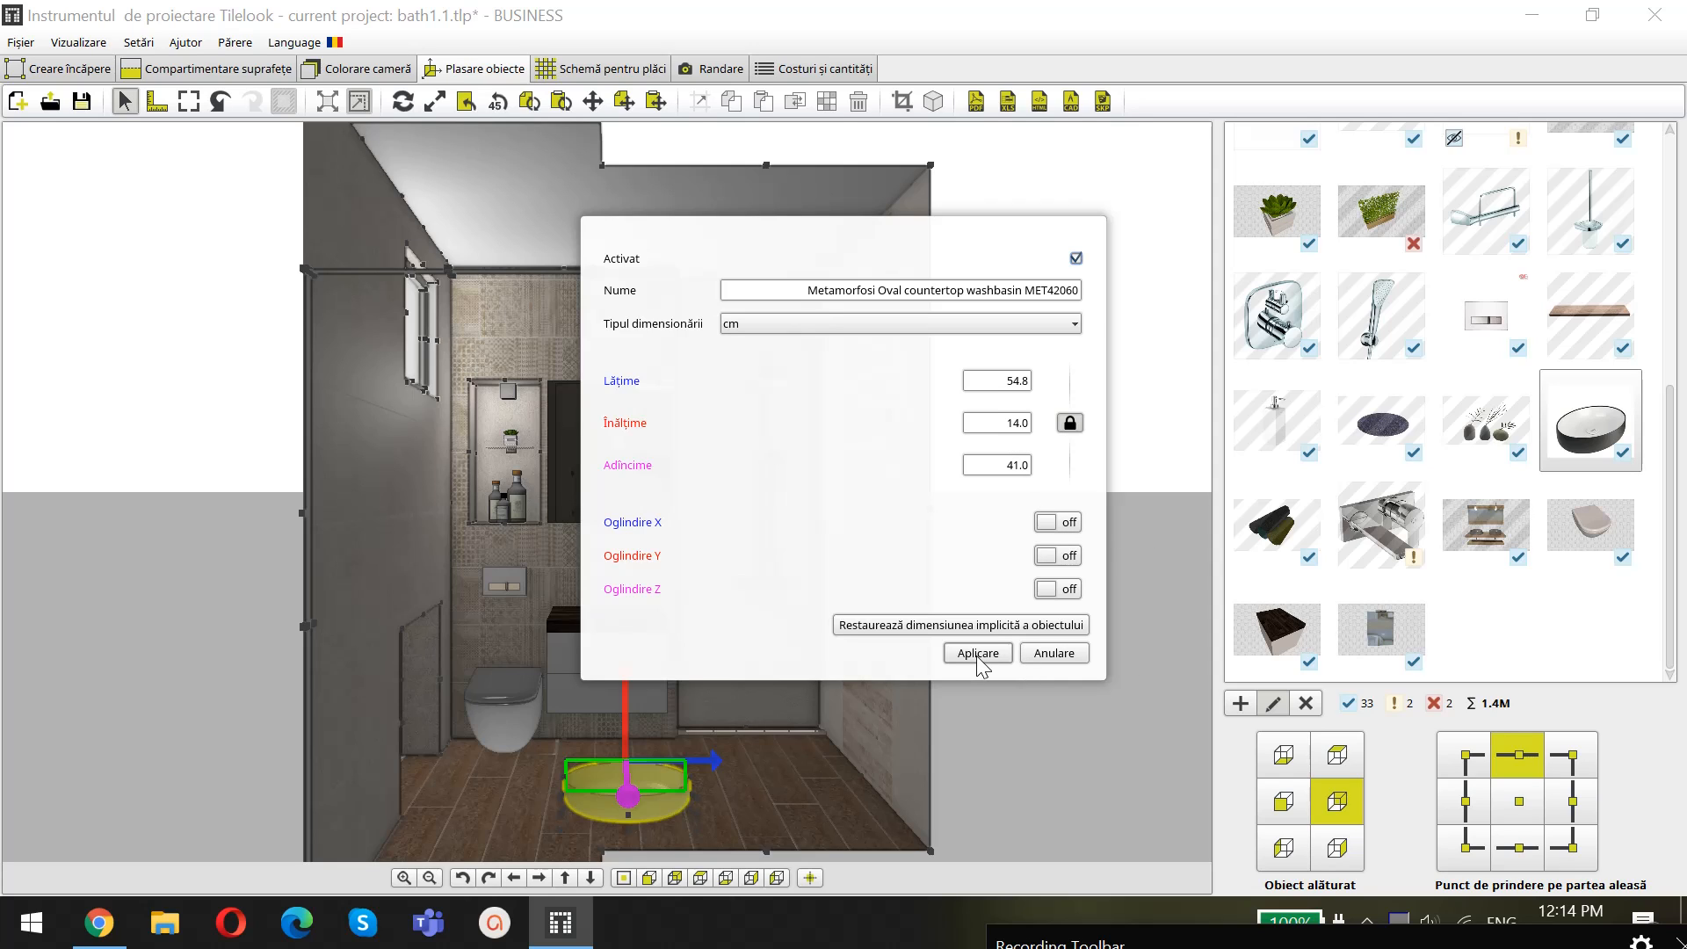
left_click(1006, 379)
left_click_drag(1022, 379, 1034, 381)
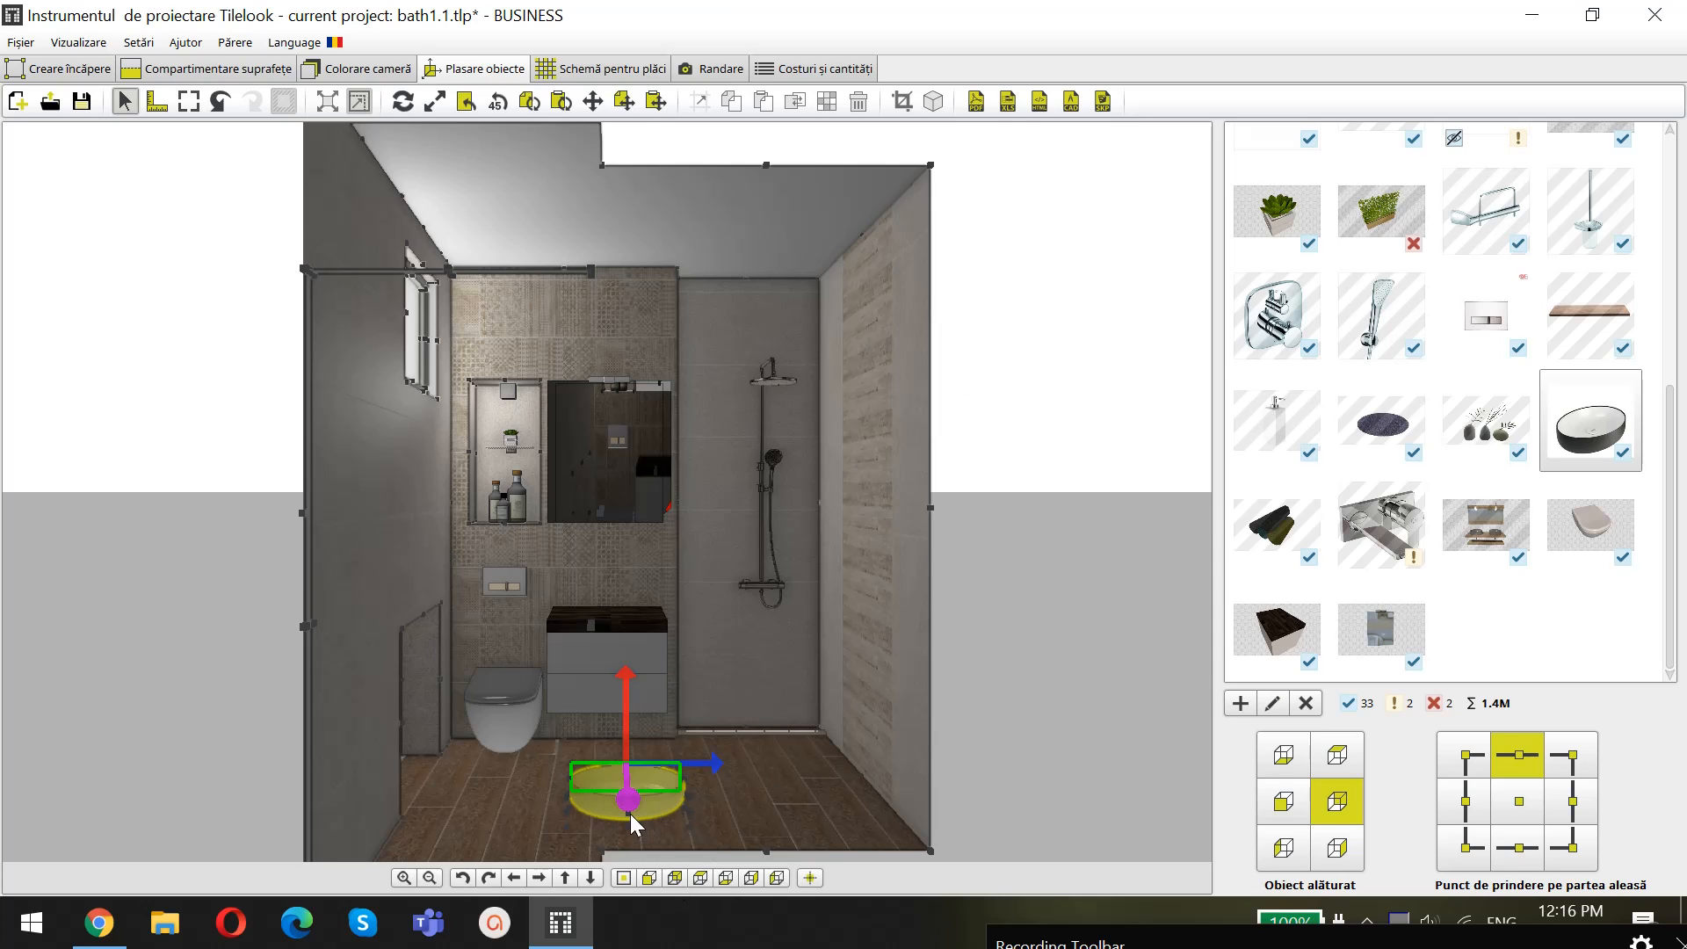
Raise the oval washbasin, move it back over the vanity cabinet and lower it onto the countertop
left_click_drag(631, 707, 698, 535)
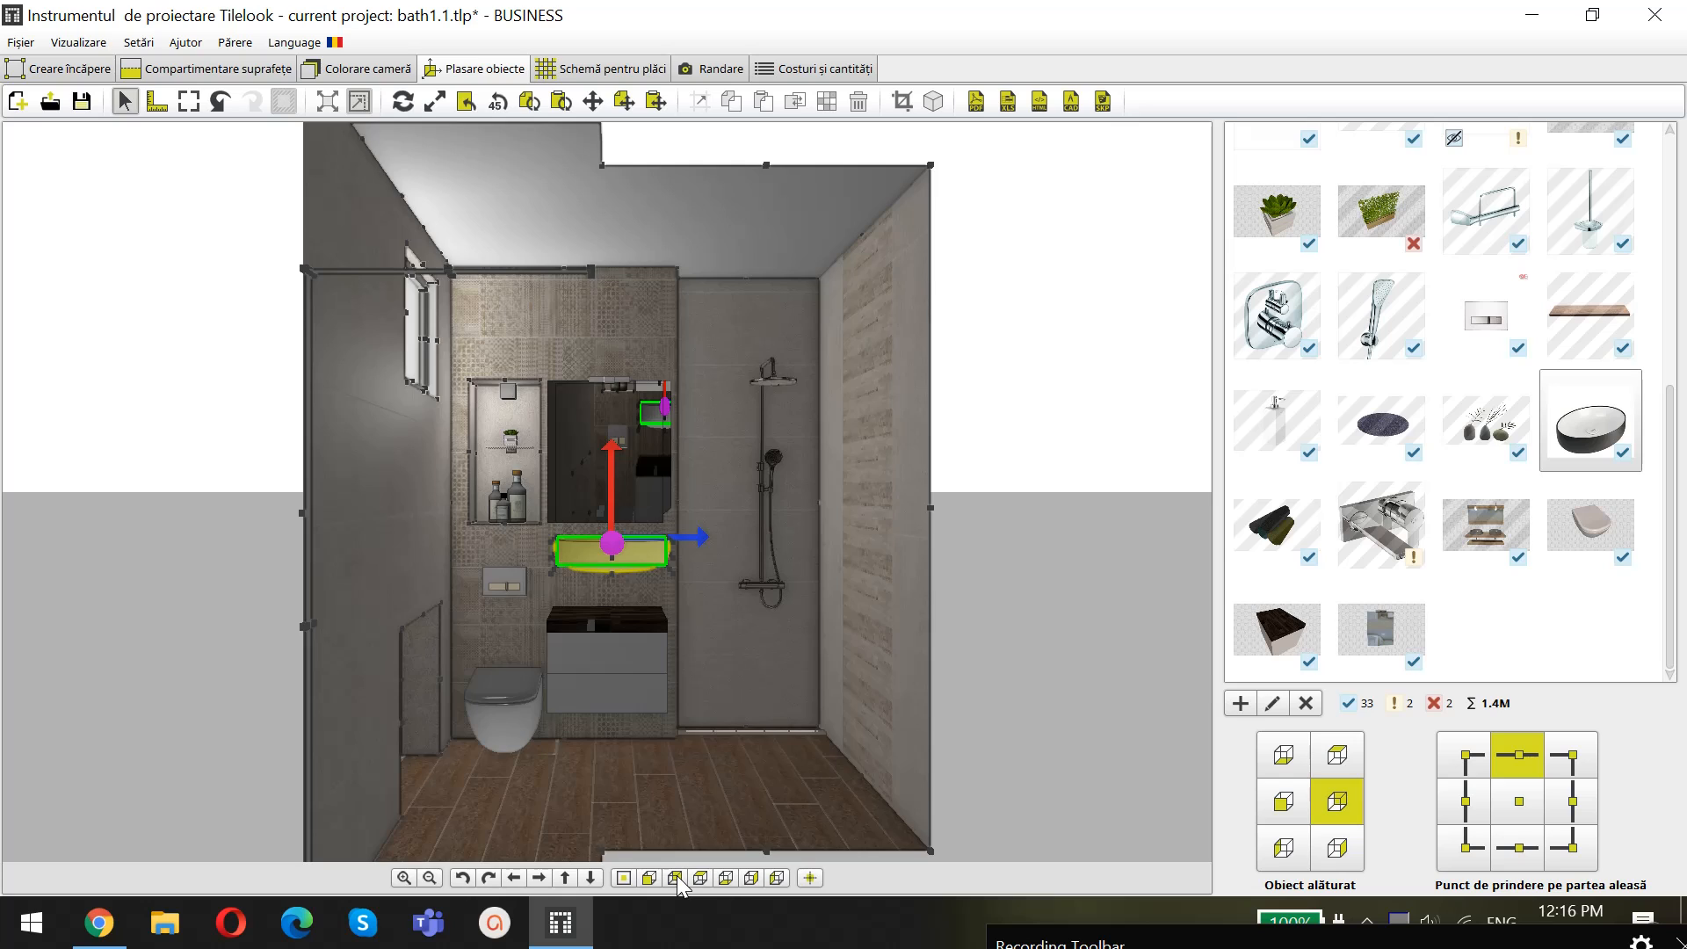
left_click(675, 878)
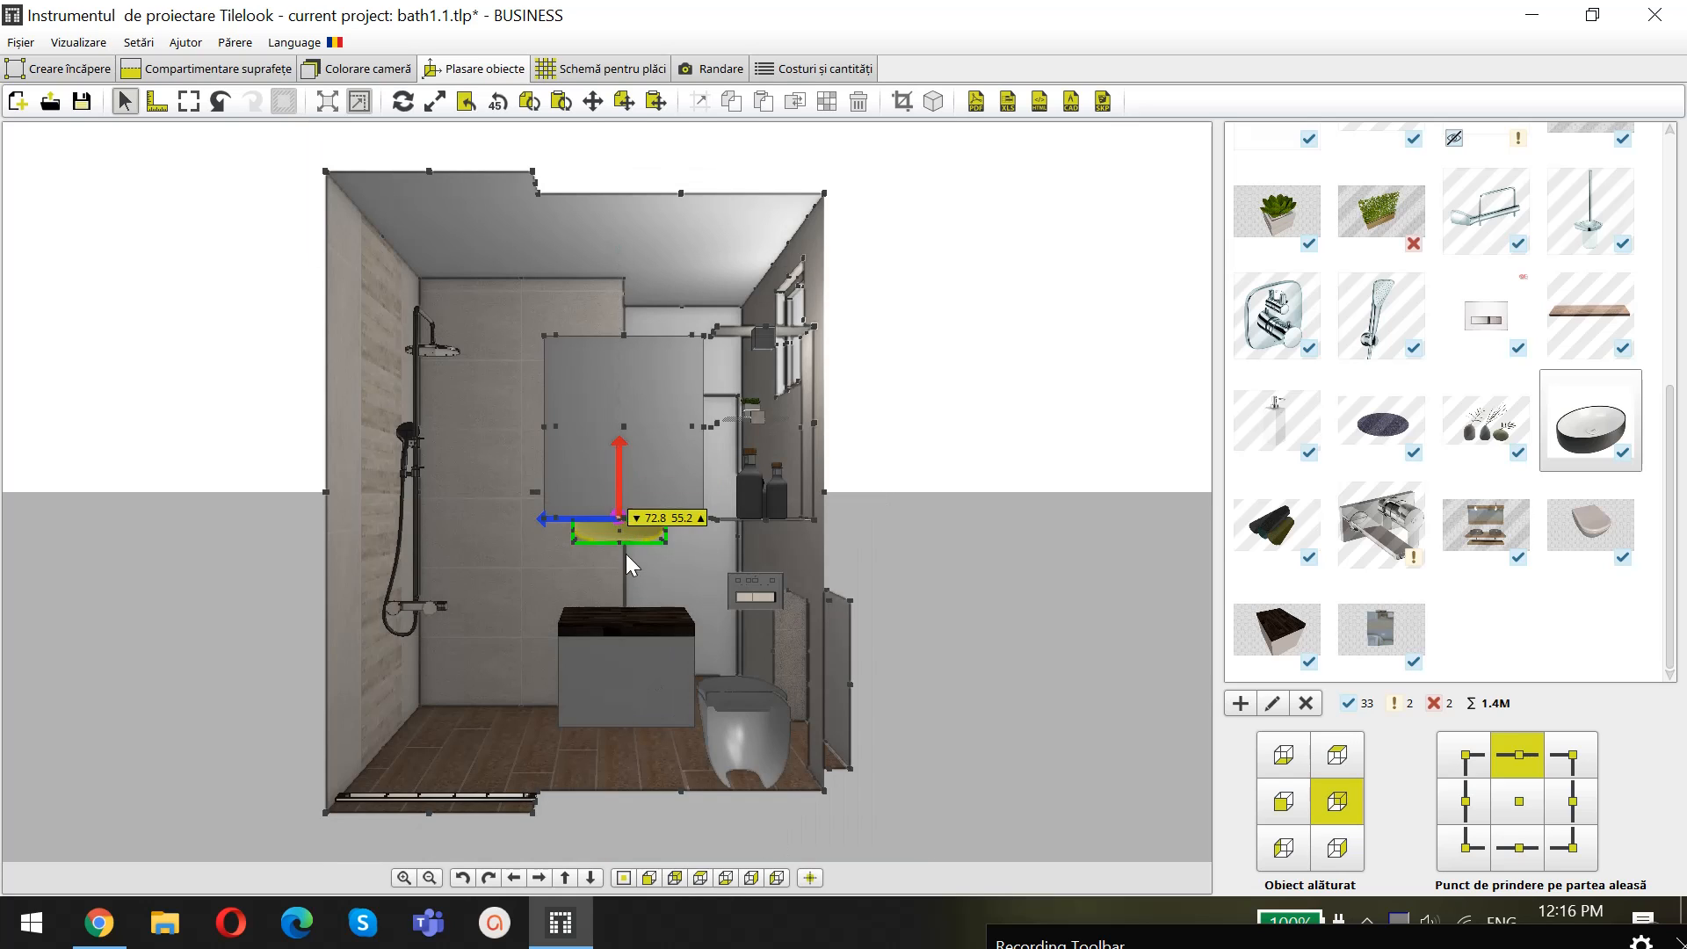
left_click(701, 878)
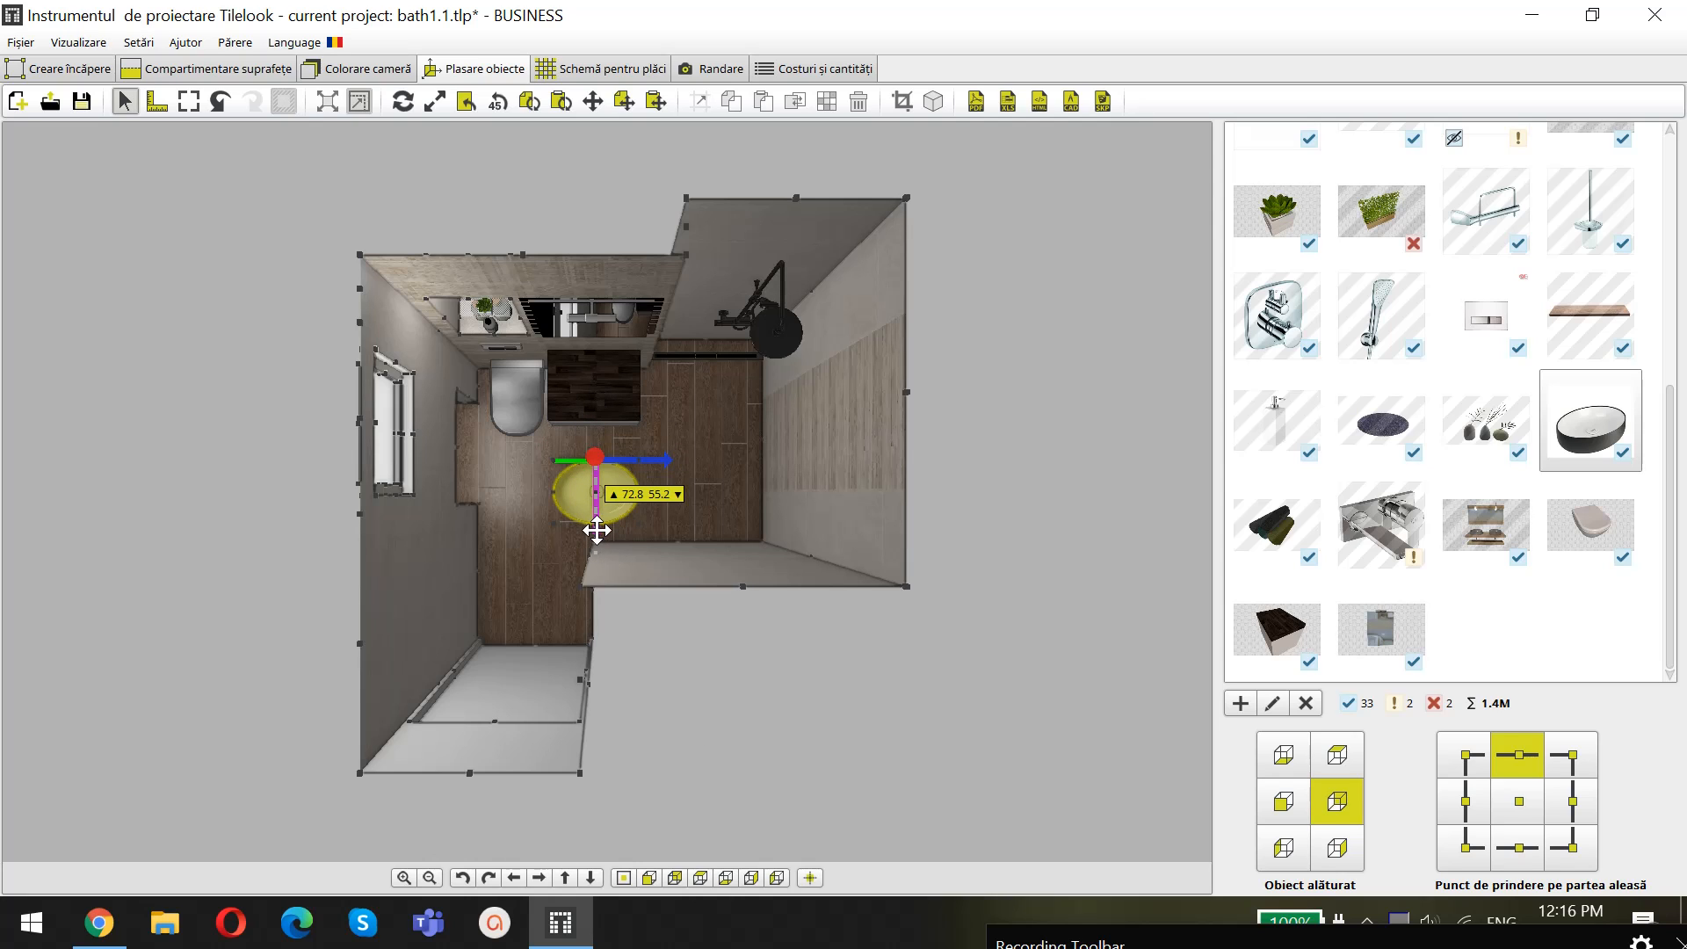
left_click_drag(595, 527, 594, 407)
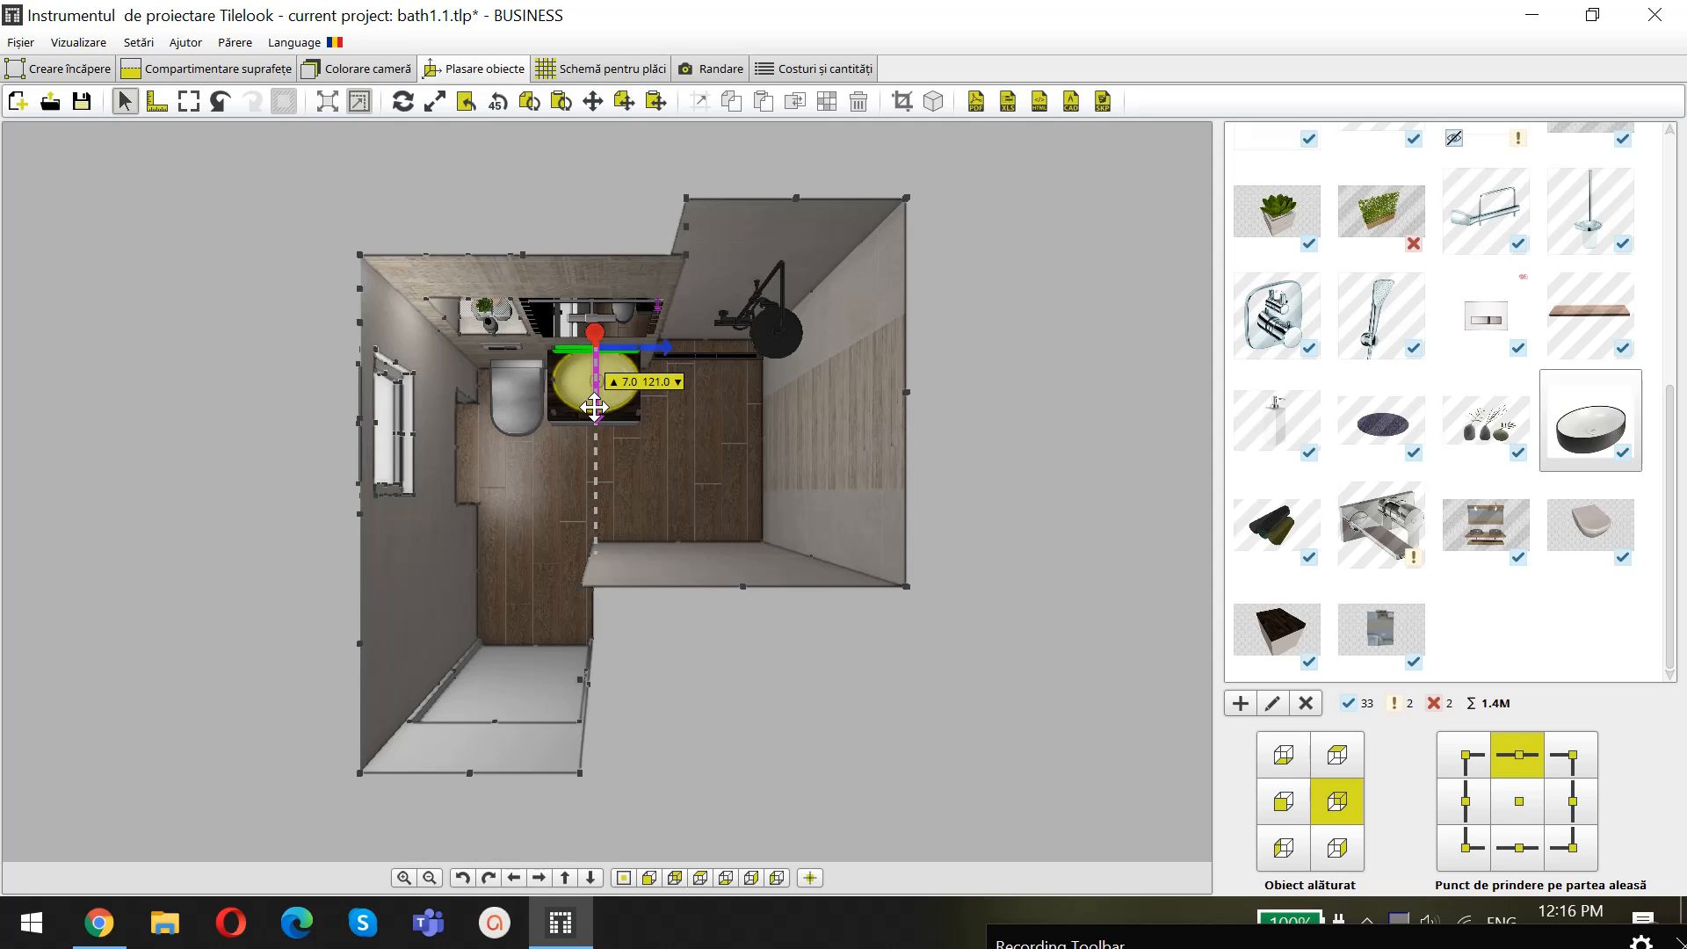
left_click_drag(660, 349, 658, 349)
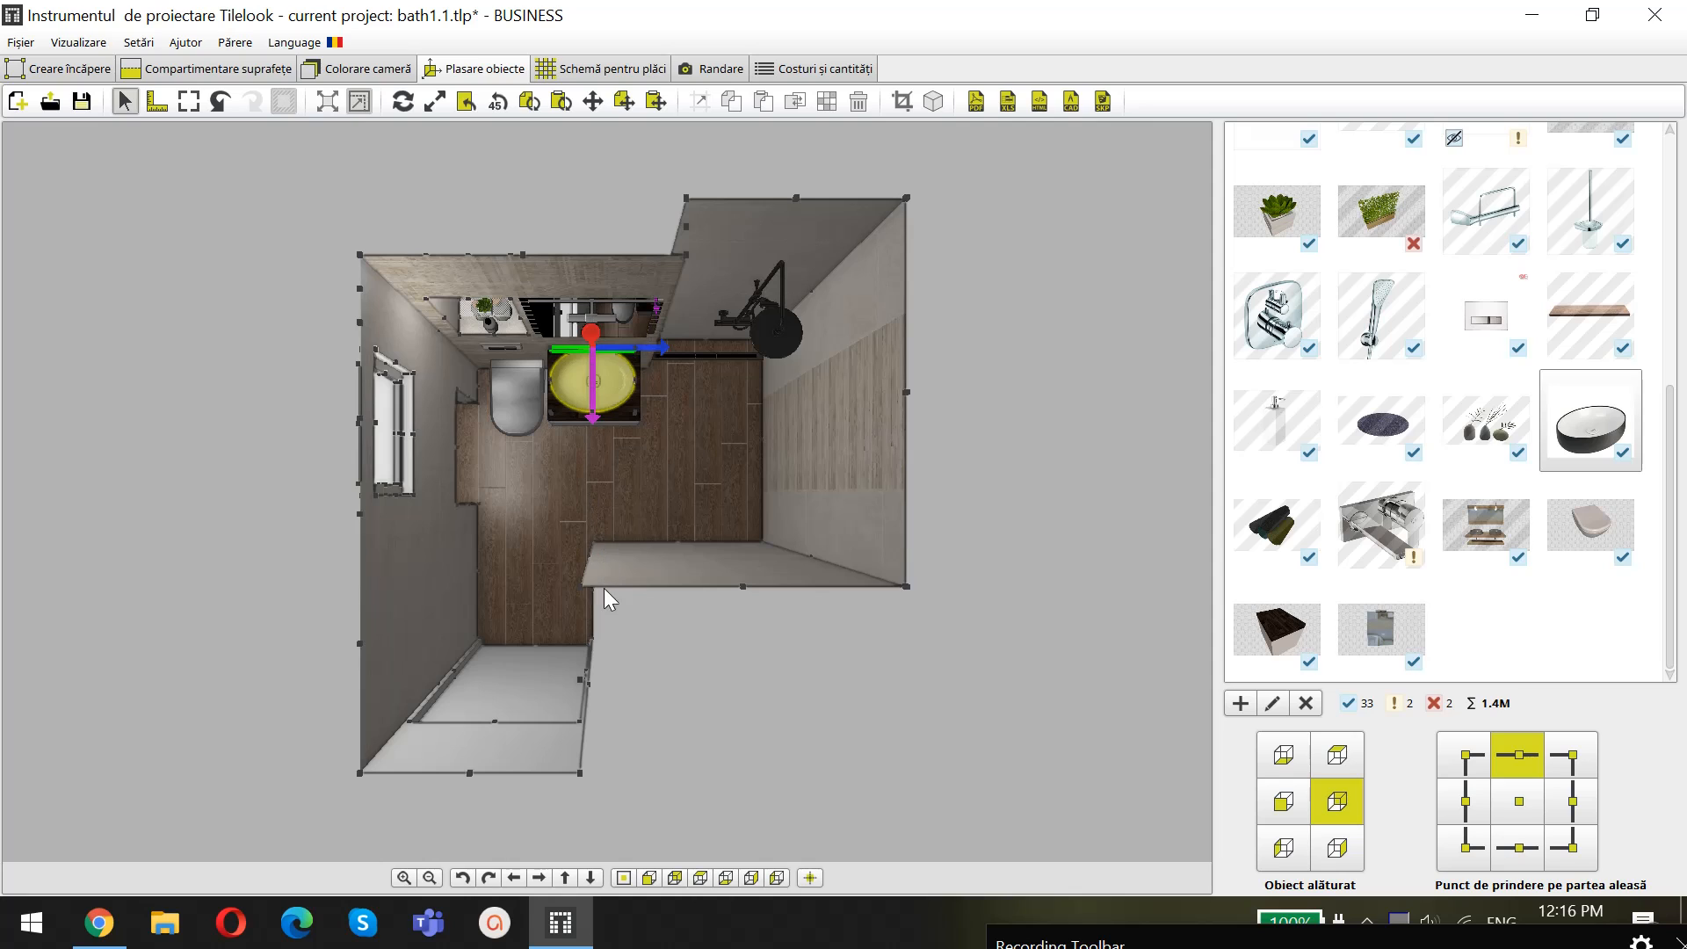
left_click(649, 878)
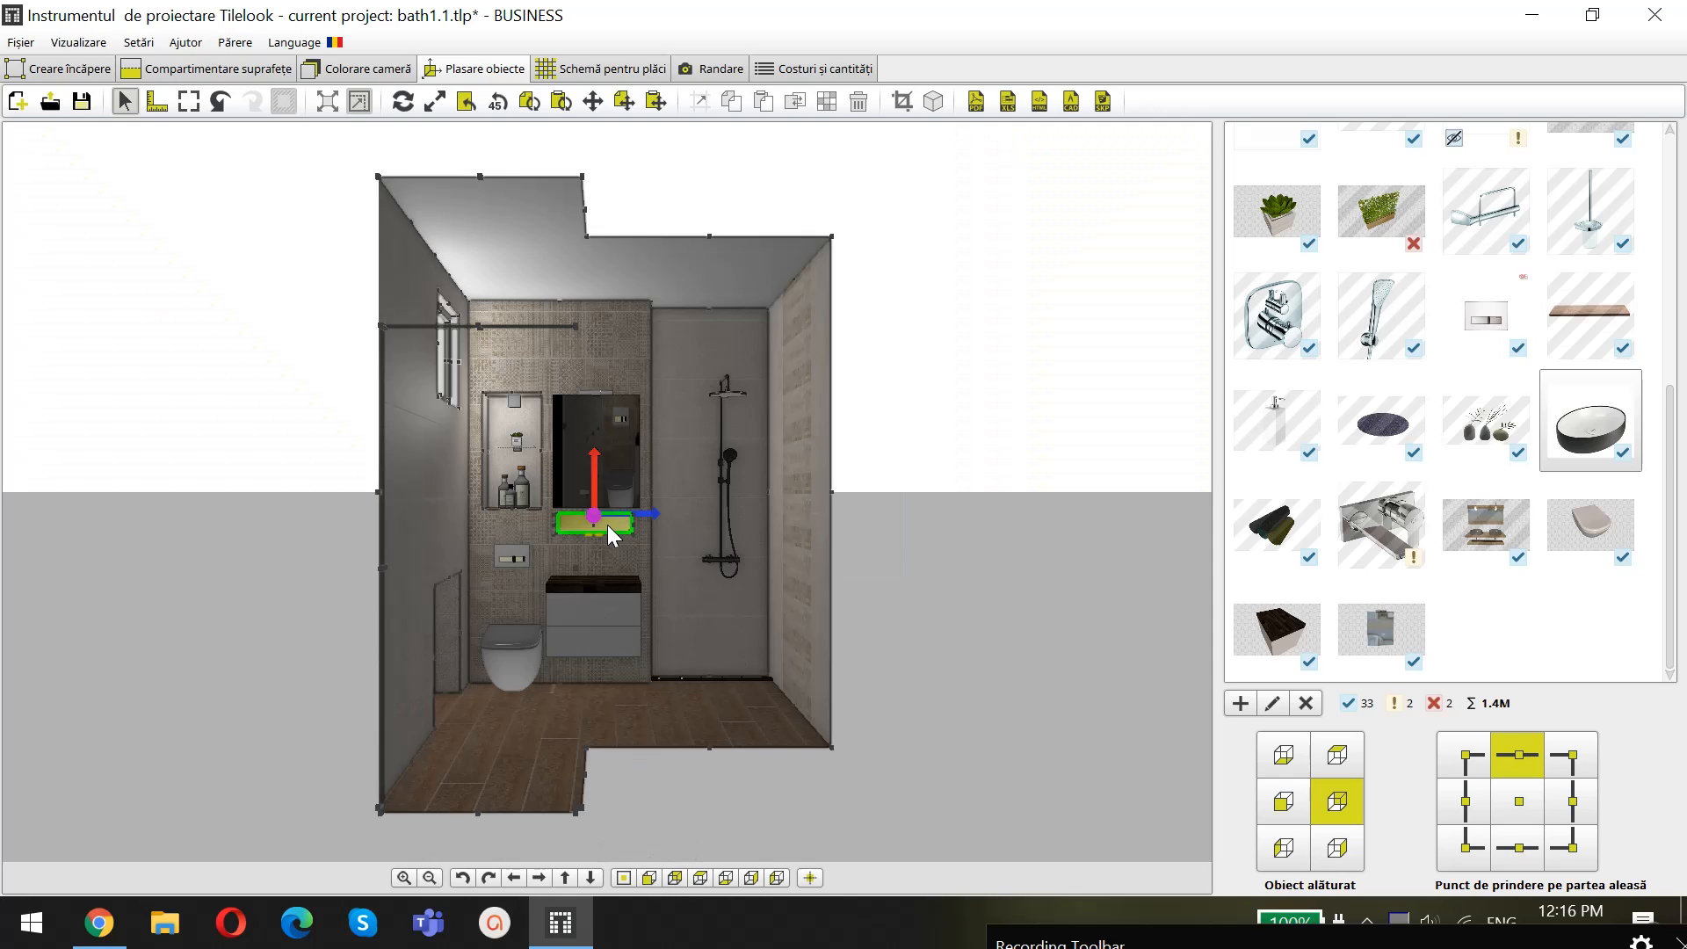
left_click_drag(600, 507, 598, 524)
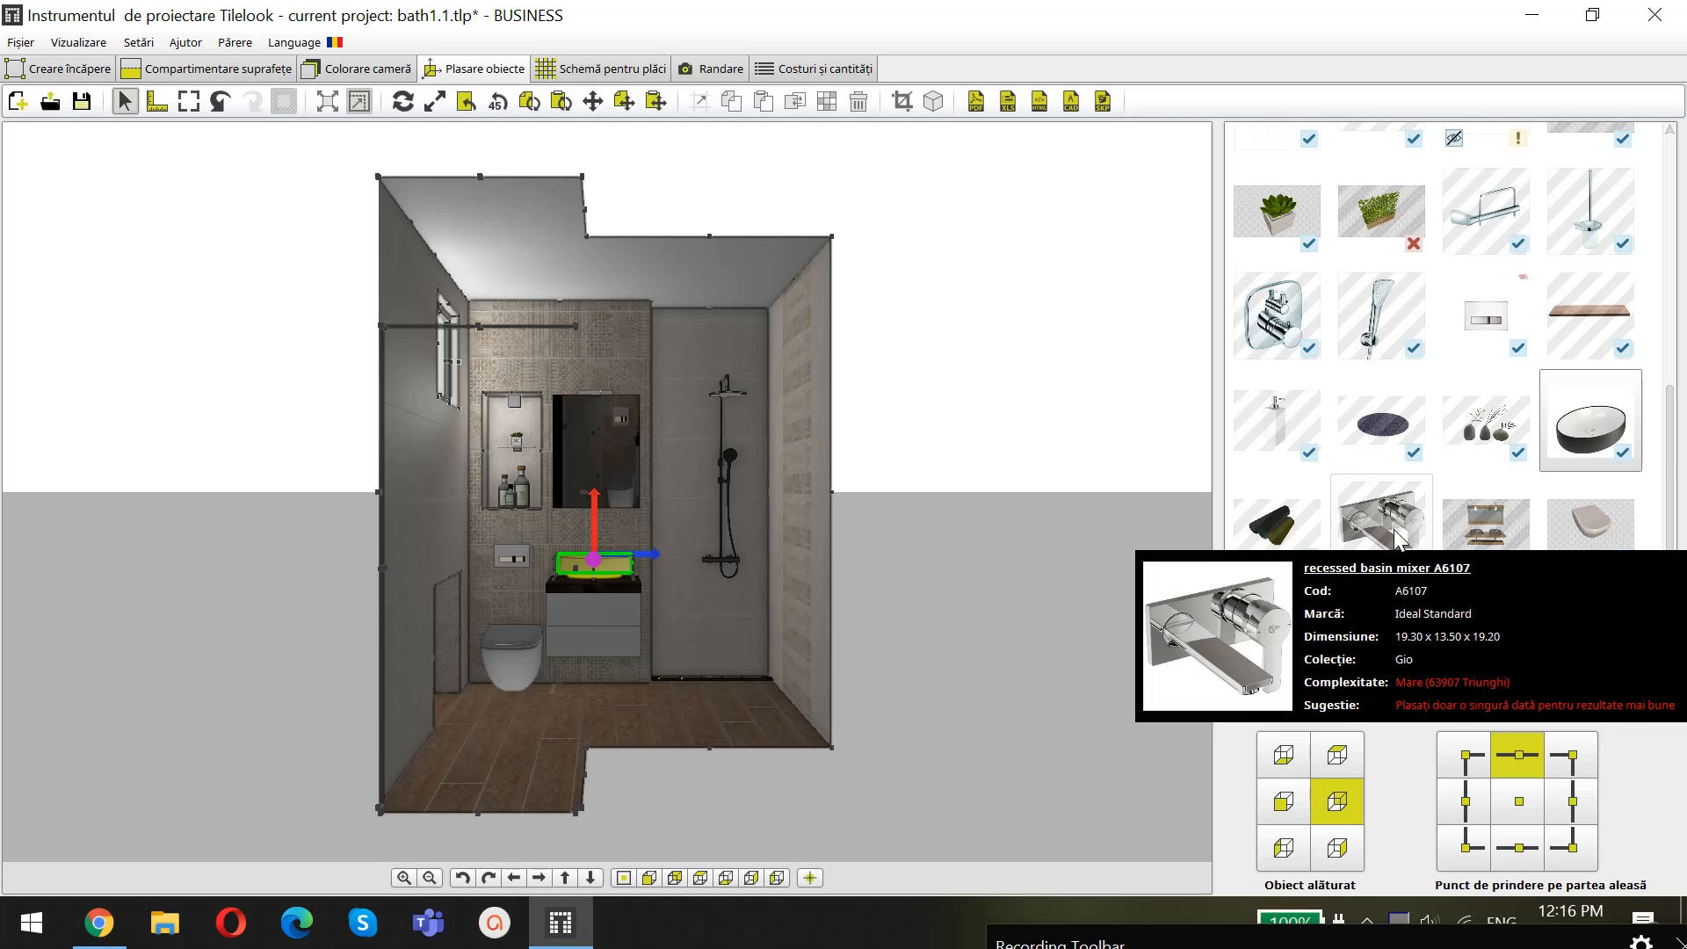
Add the recessed basin mixer A6107 to the room and move it against the wall behind the washbasin
left_click(1399, 531)
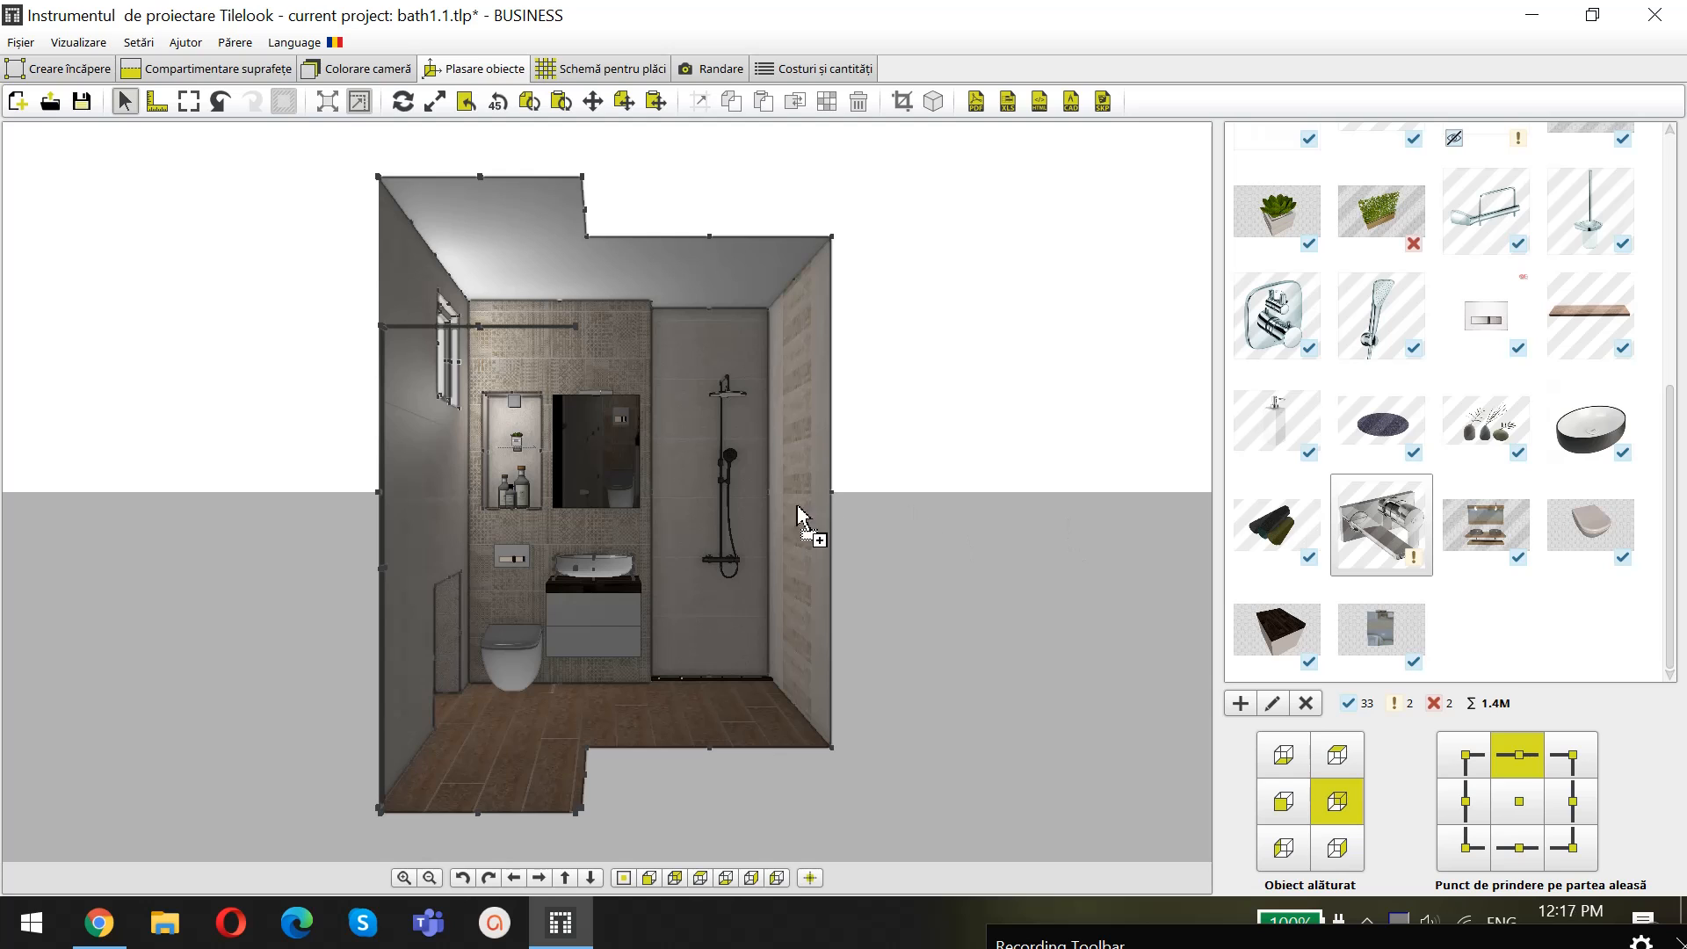
left_click(593, 523)
key("5")
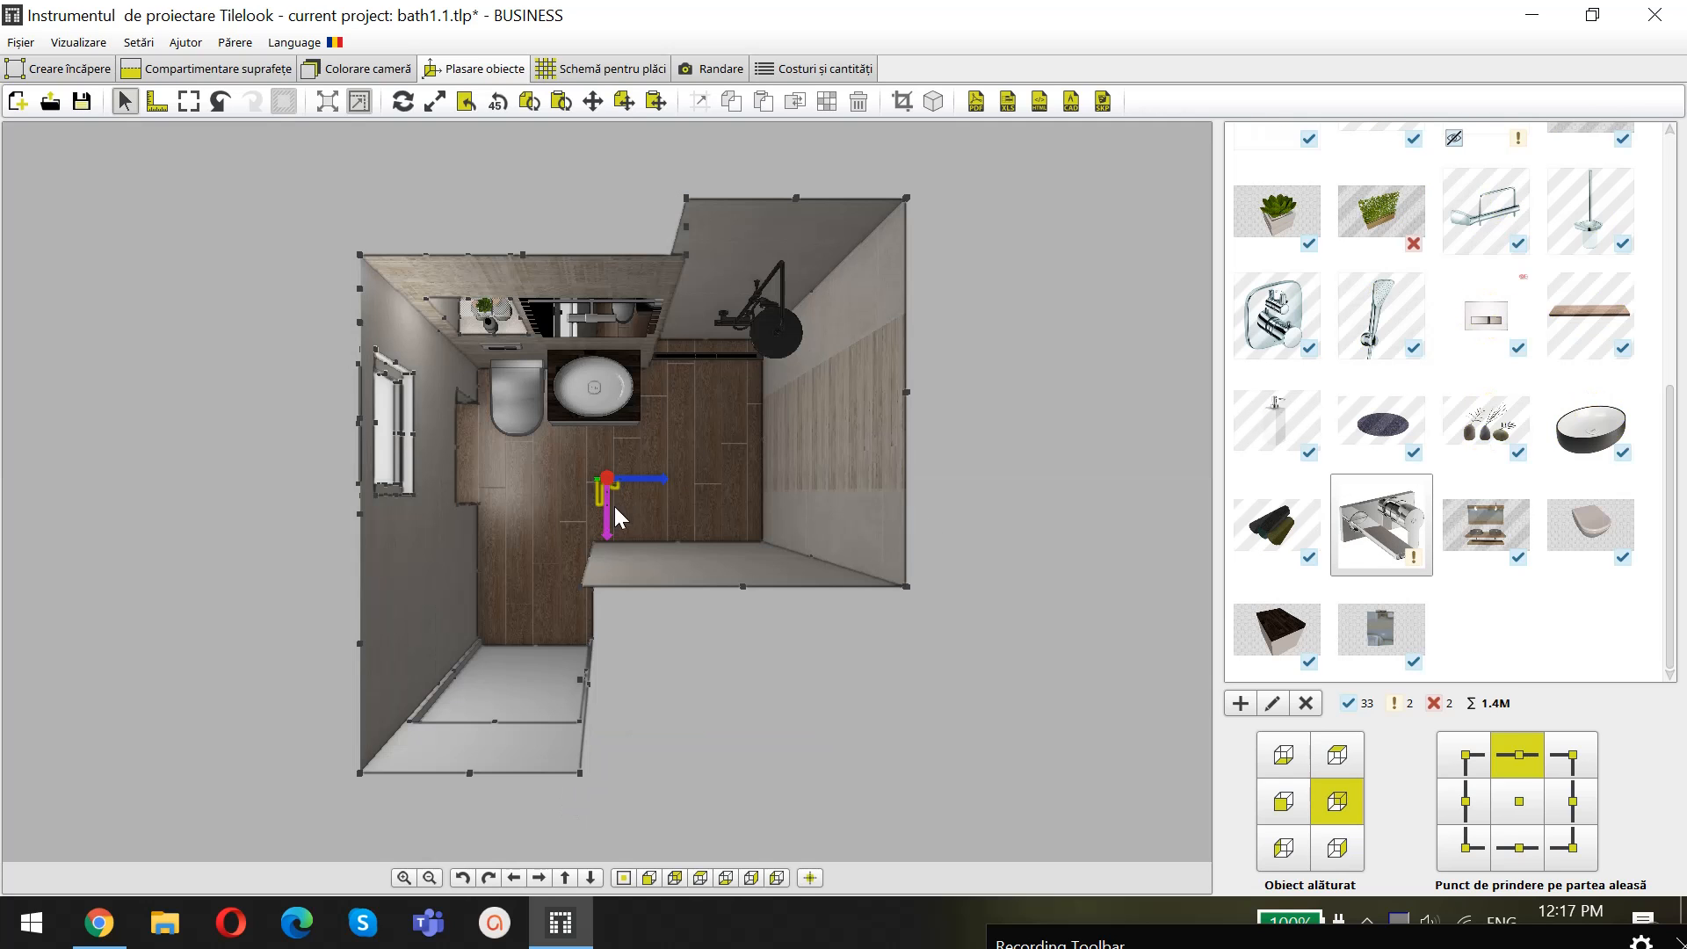
left_click_drag(610, 494, 636, 363)
Raise the basin mixer to just above the washbasin and centre it between the basin and the mirror
left_click(677, 878)
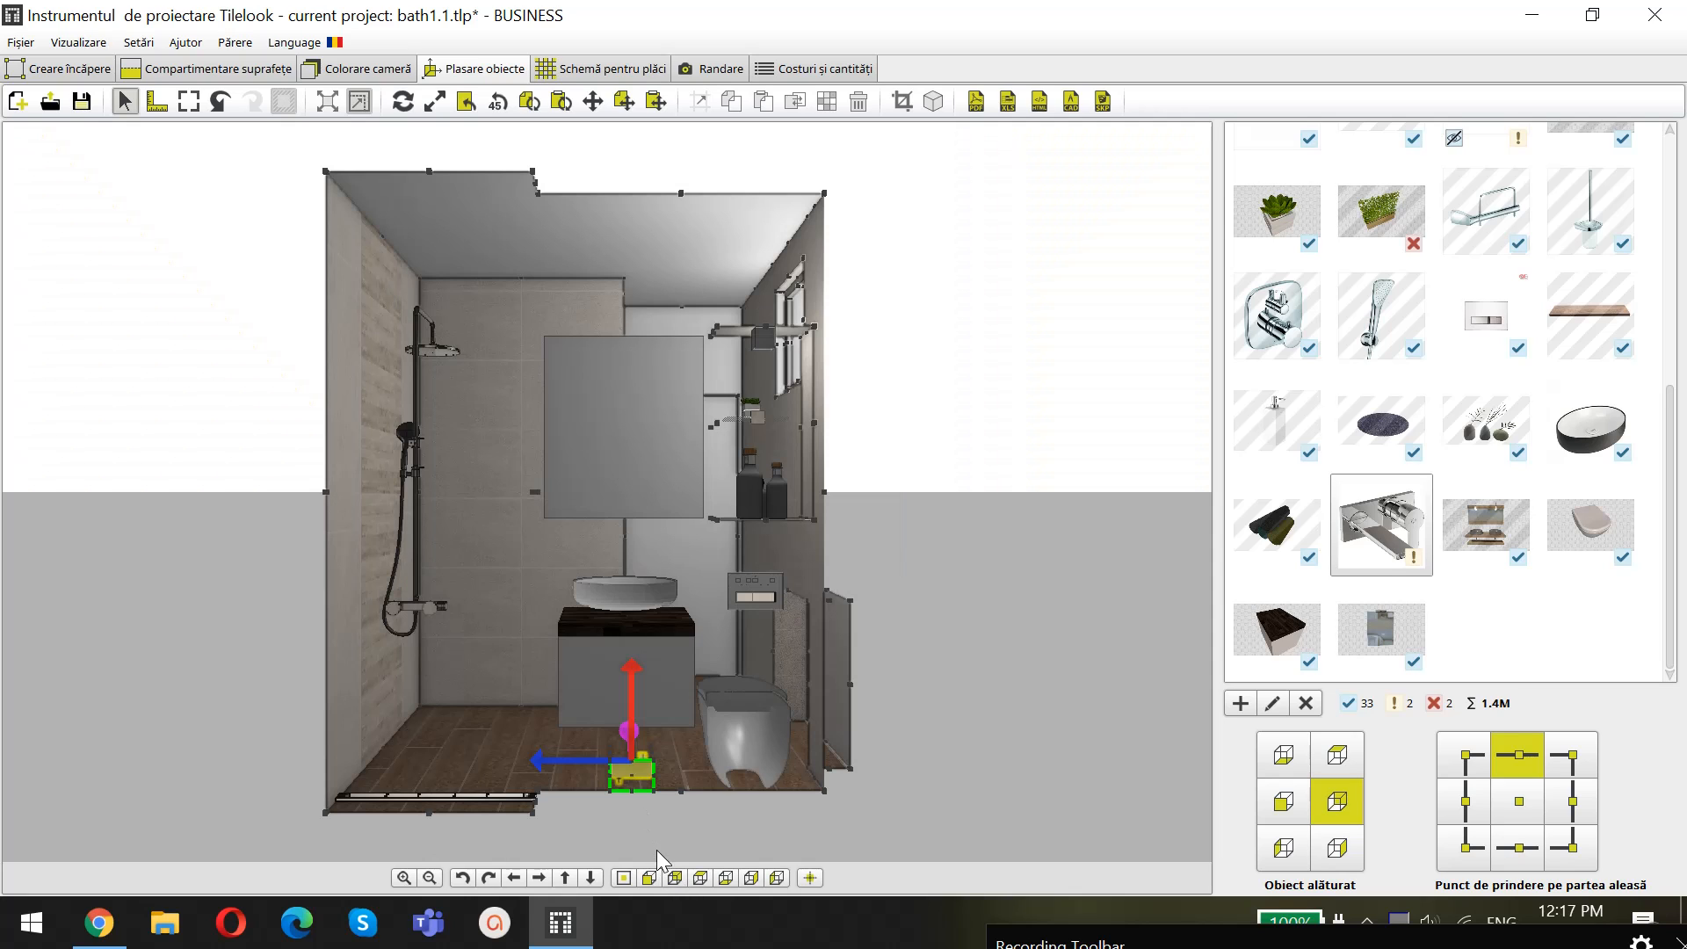
left_click_drag(631, 767, 641, 453)
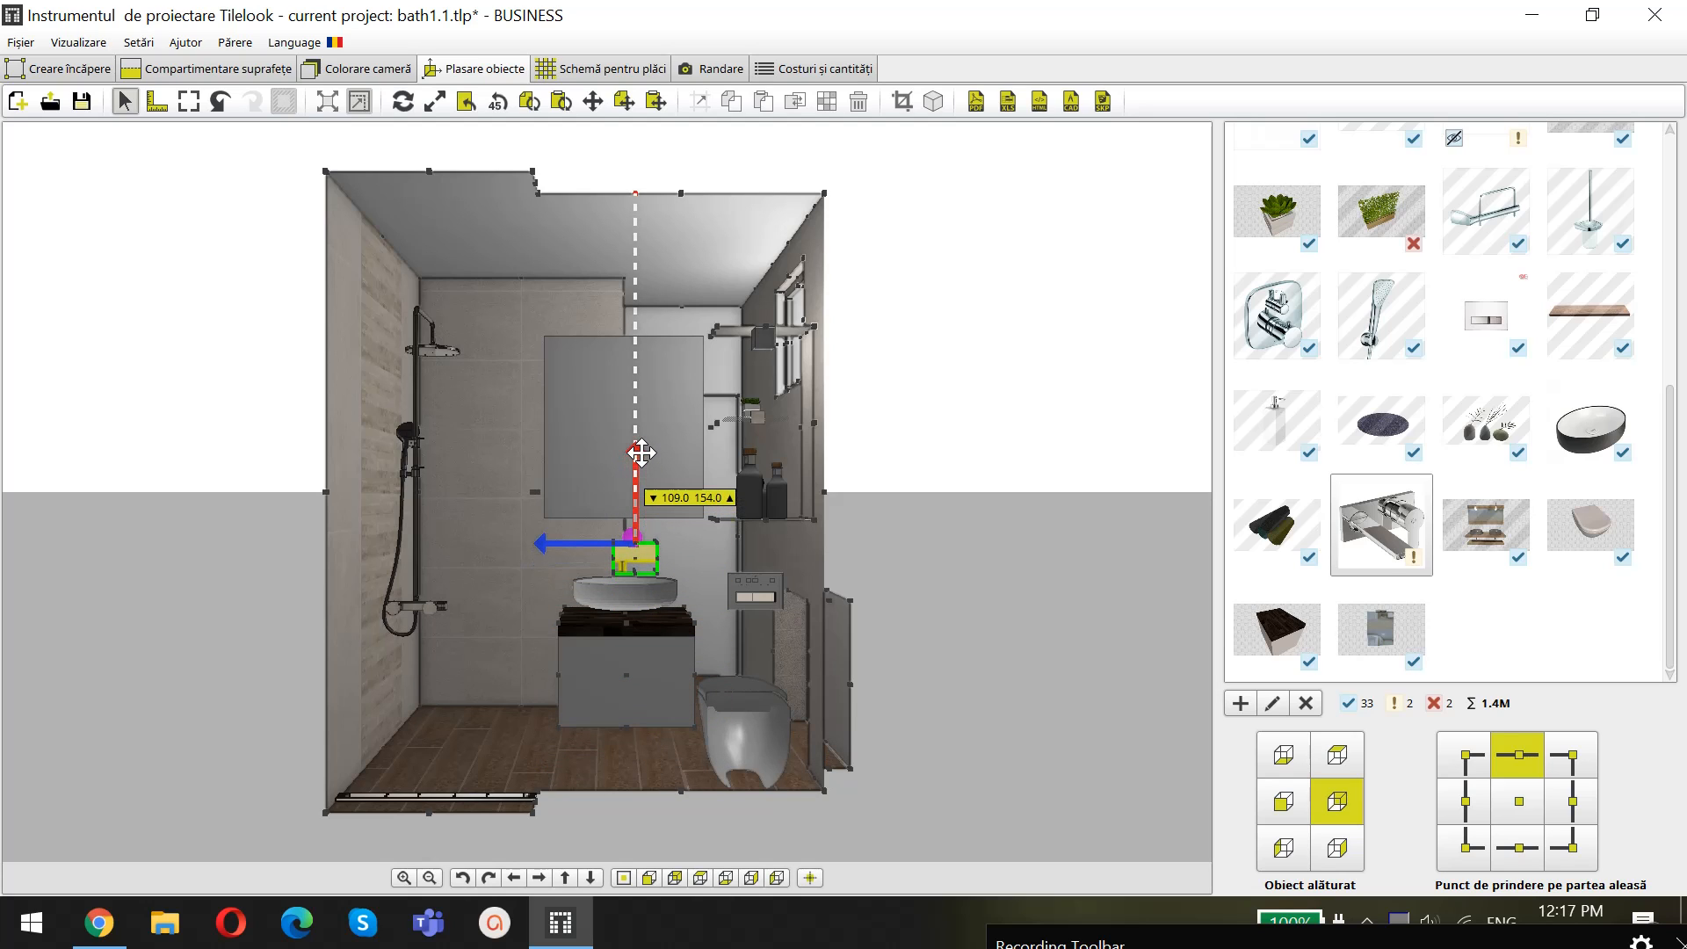
left_click_drag(581, 543, 574, 543)
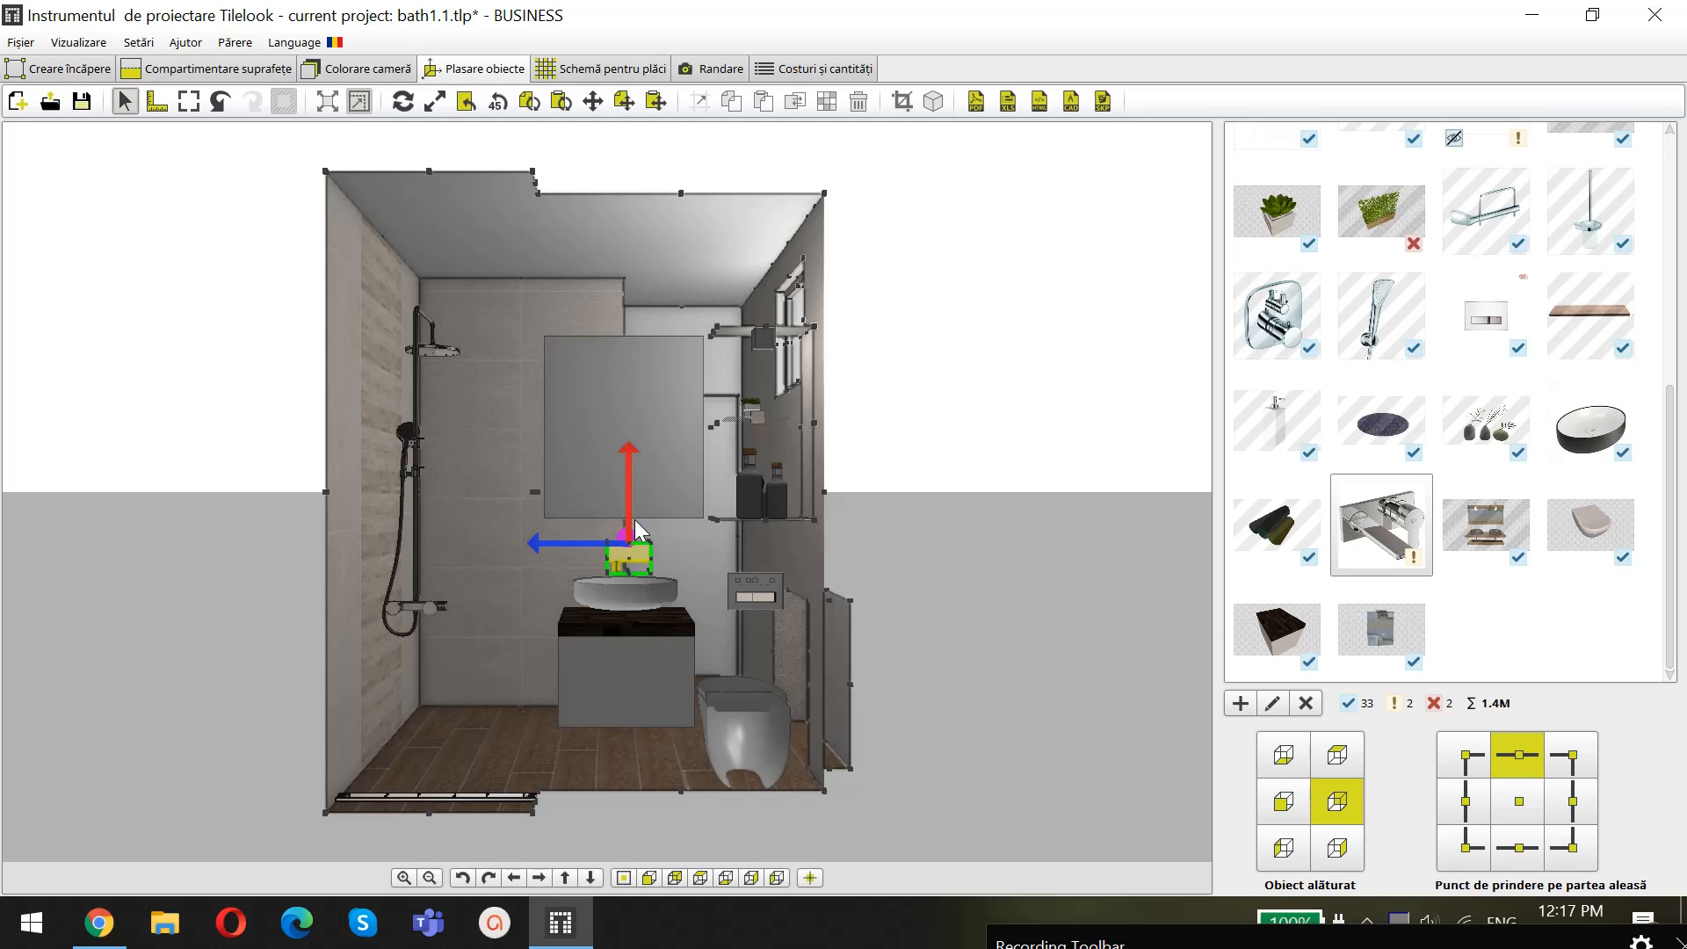
mouse_move(632, 498)
left_click_drag(630, 498, 588, 526)
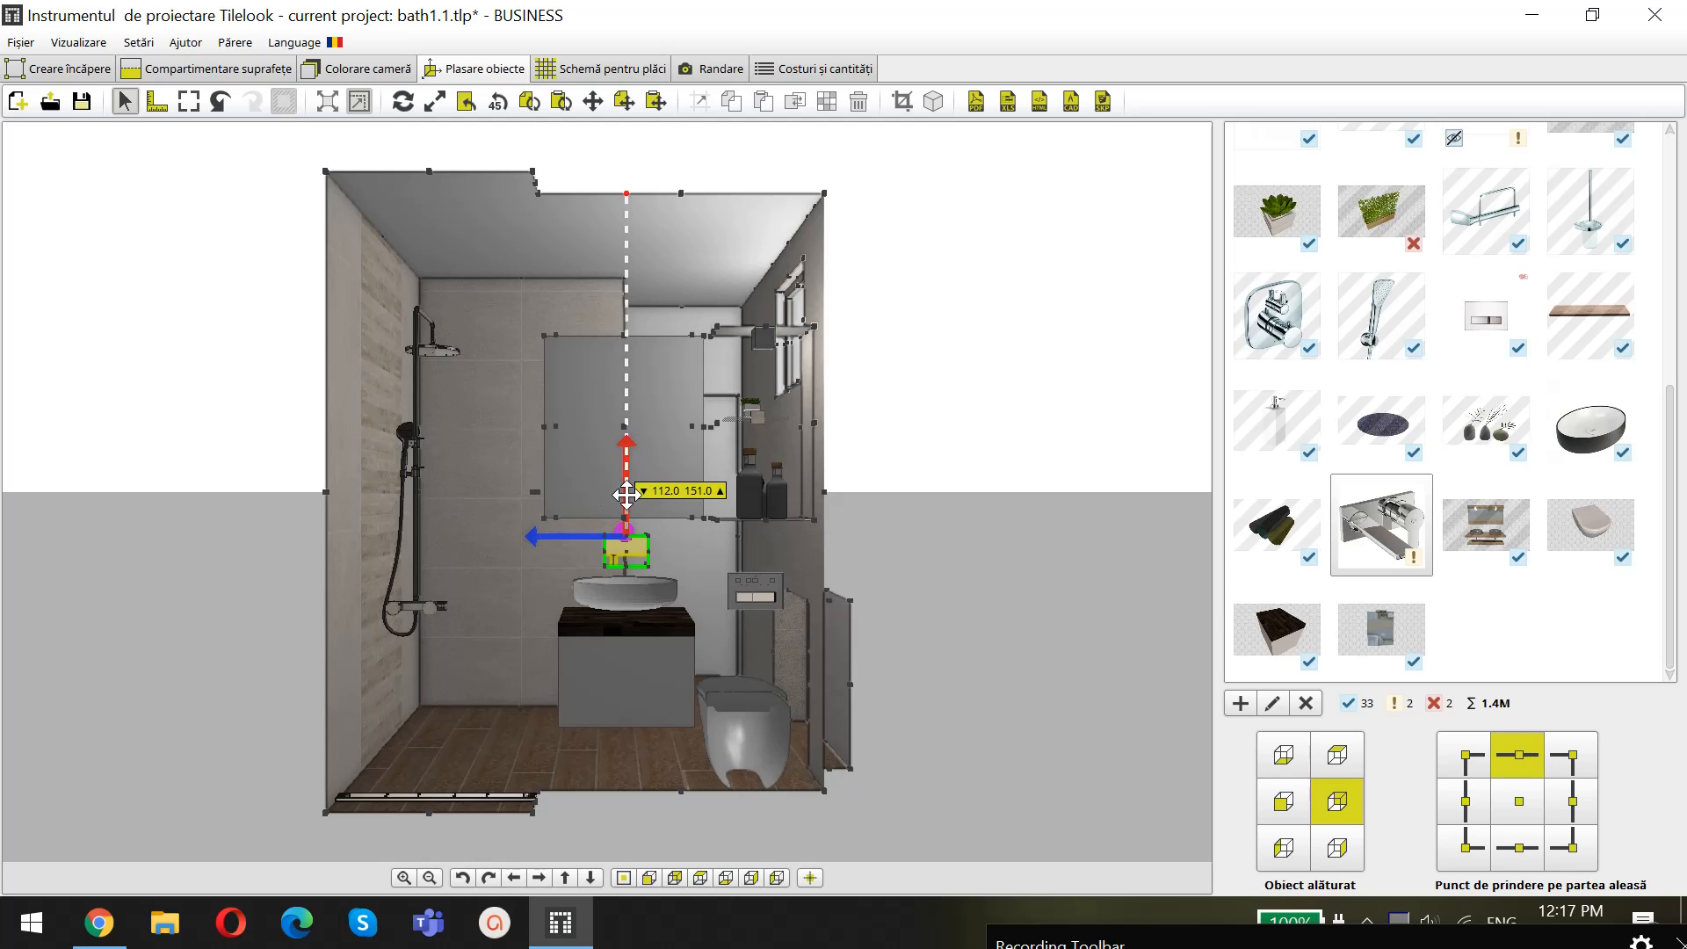
left_click_drag(578, 536, 576, 528)
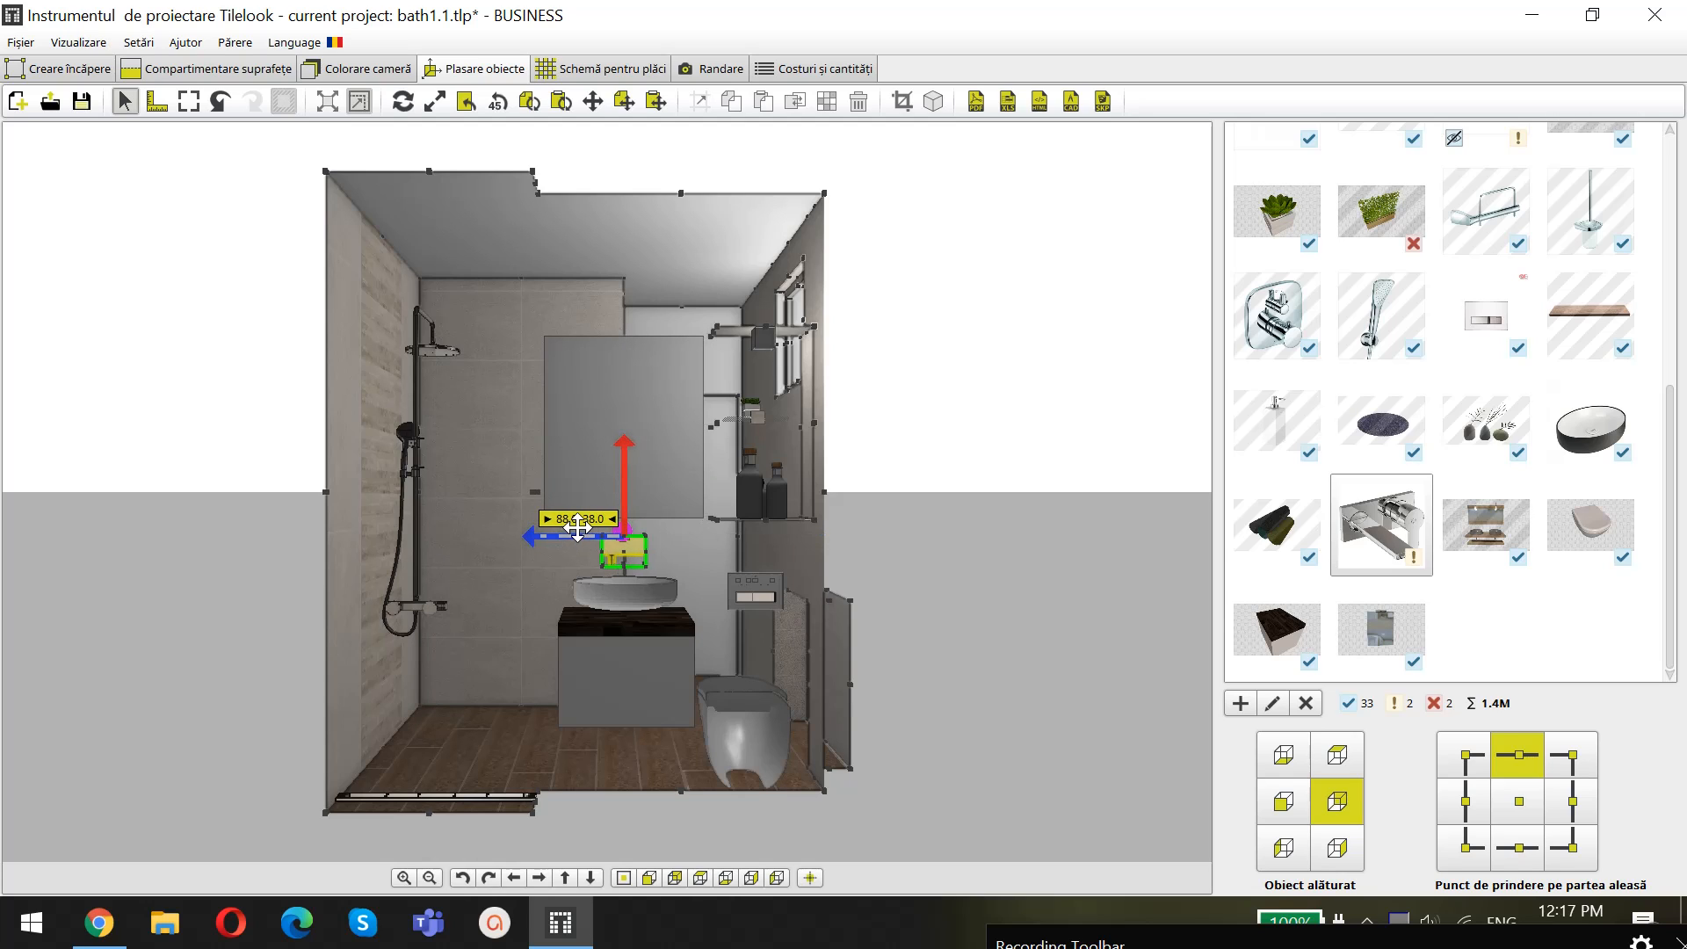
Shift the washbasin and the vanity cabinet slightly sideways to line them up with the wall mixer
left_click(641, 594)
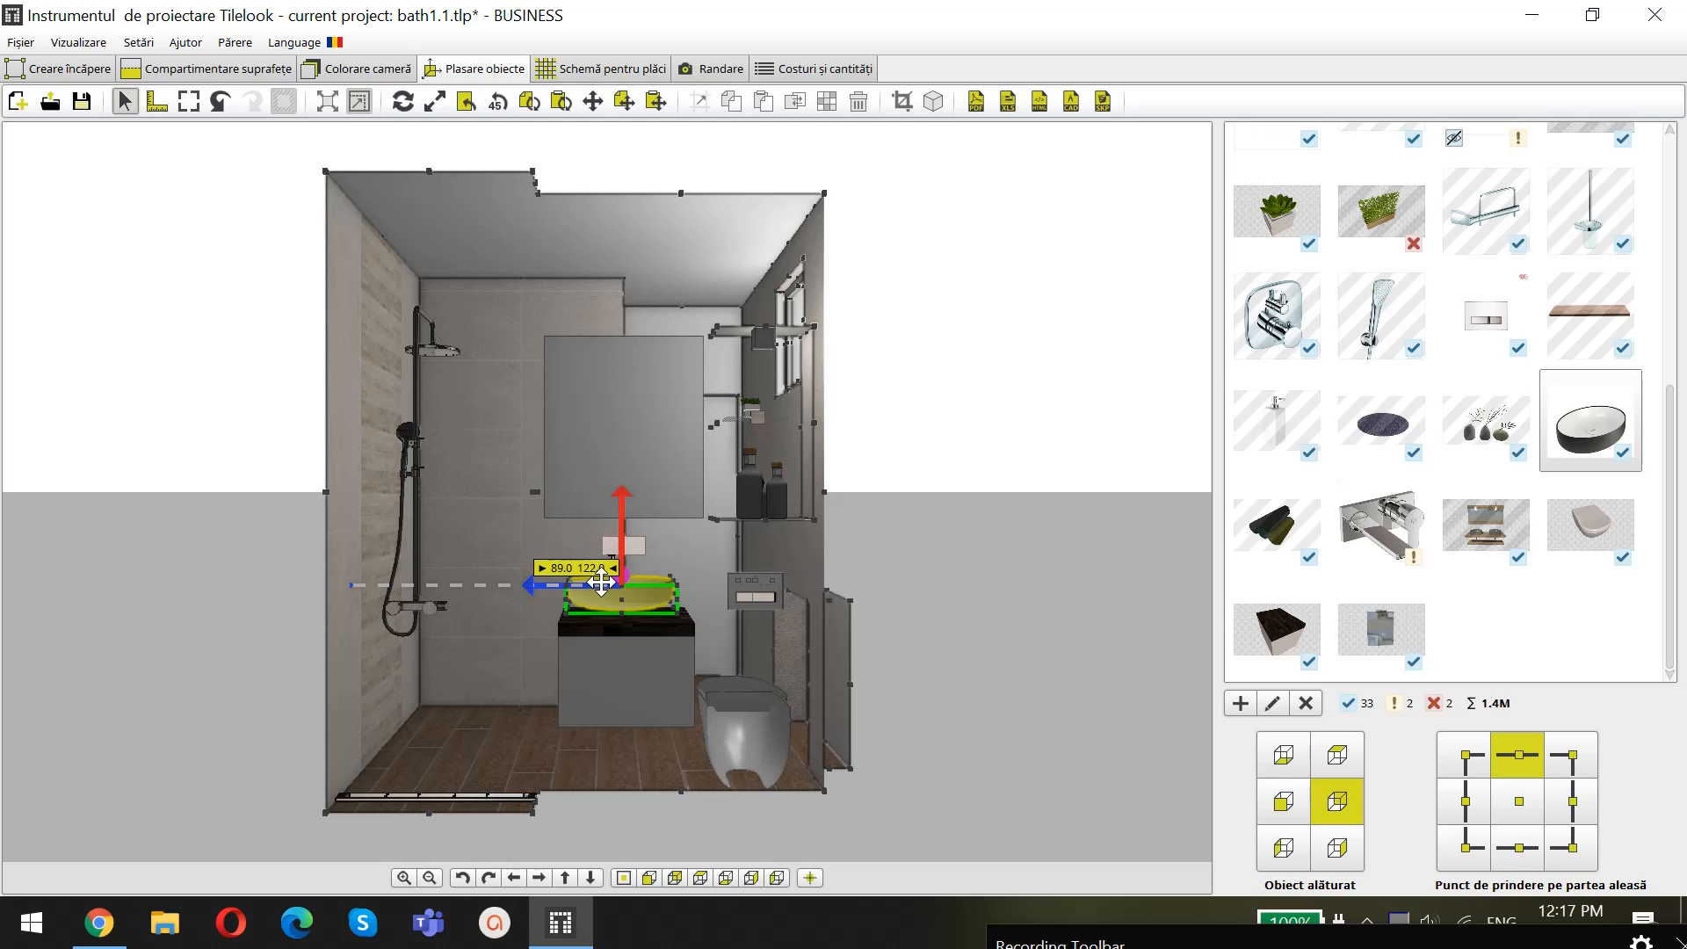
left_click(605, 678)
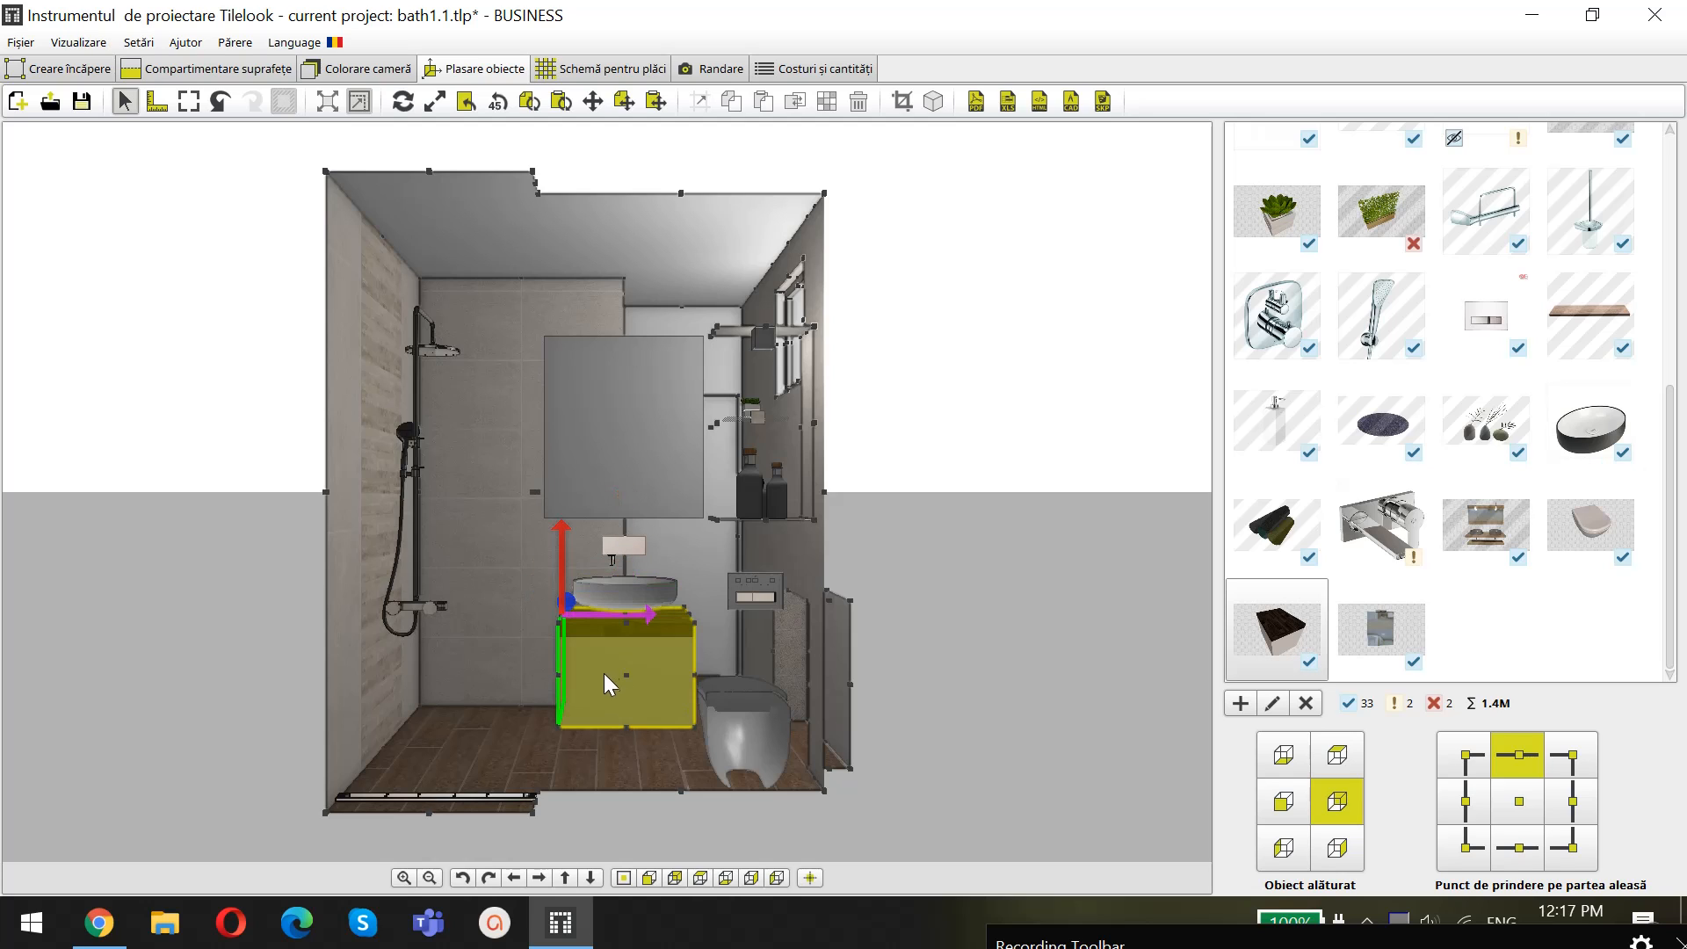
left_click_drag(618, 617, 615, 617)
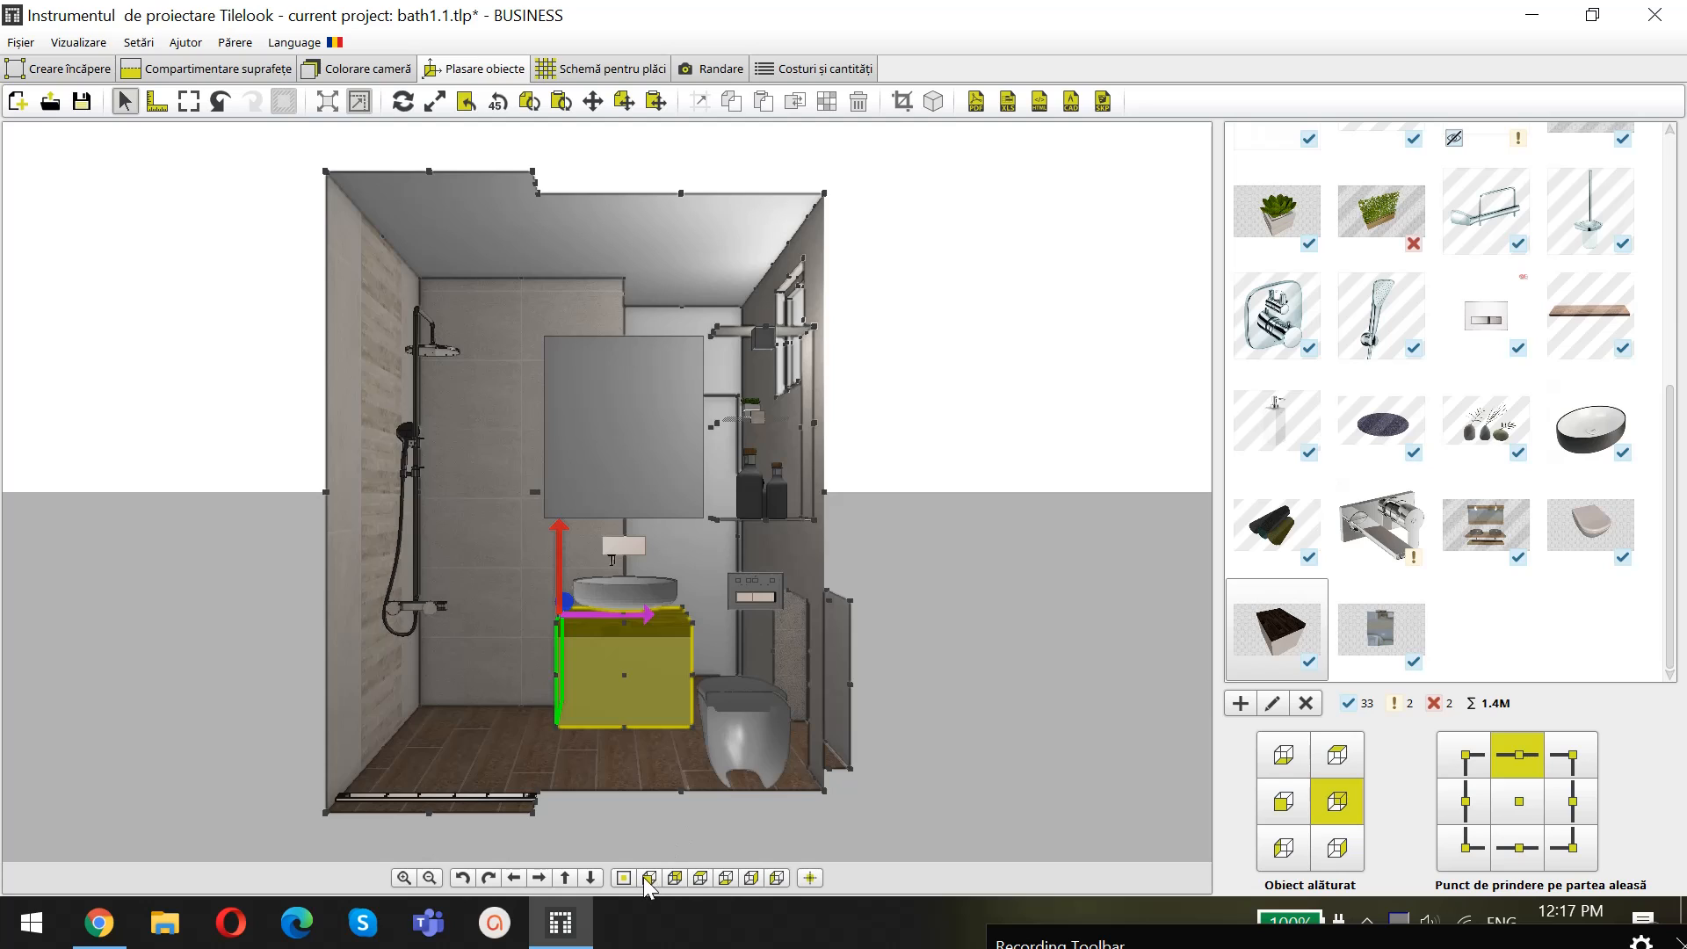
left_click(649, 878)
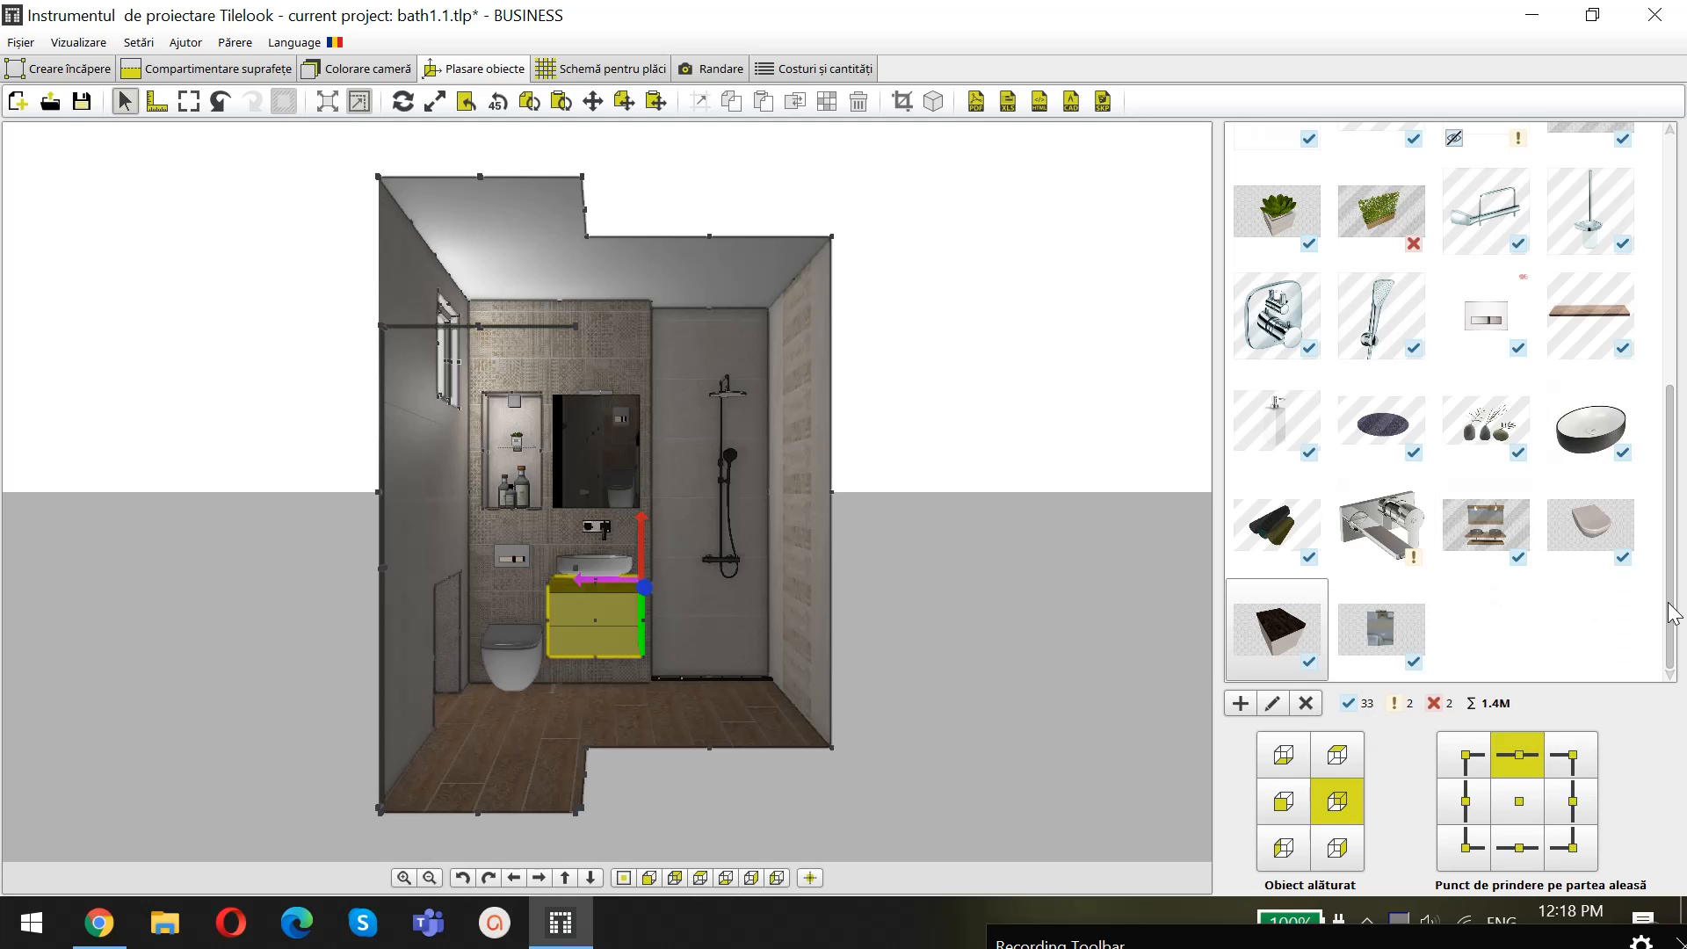
Add the Ceramica Flaminia shelf NDM180 to the room and set its width to 60 cm
mouse_move(1589, 378)
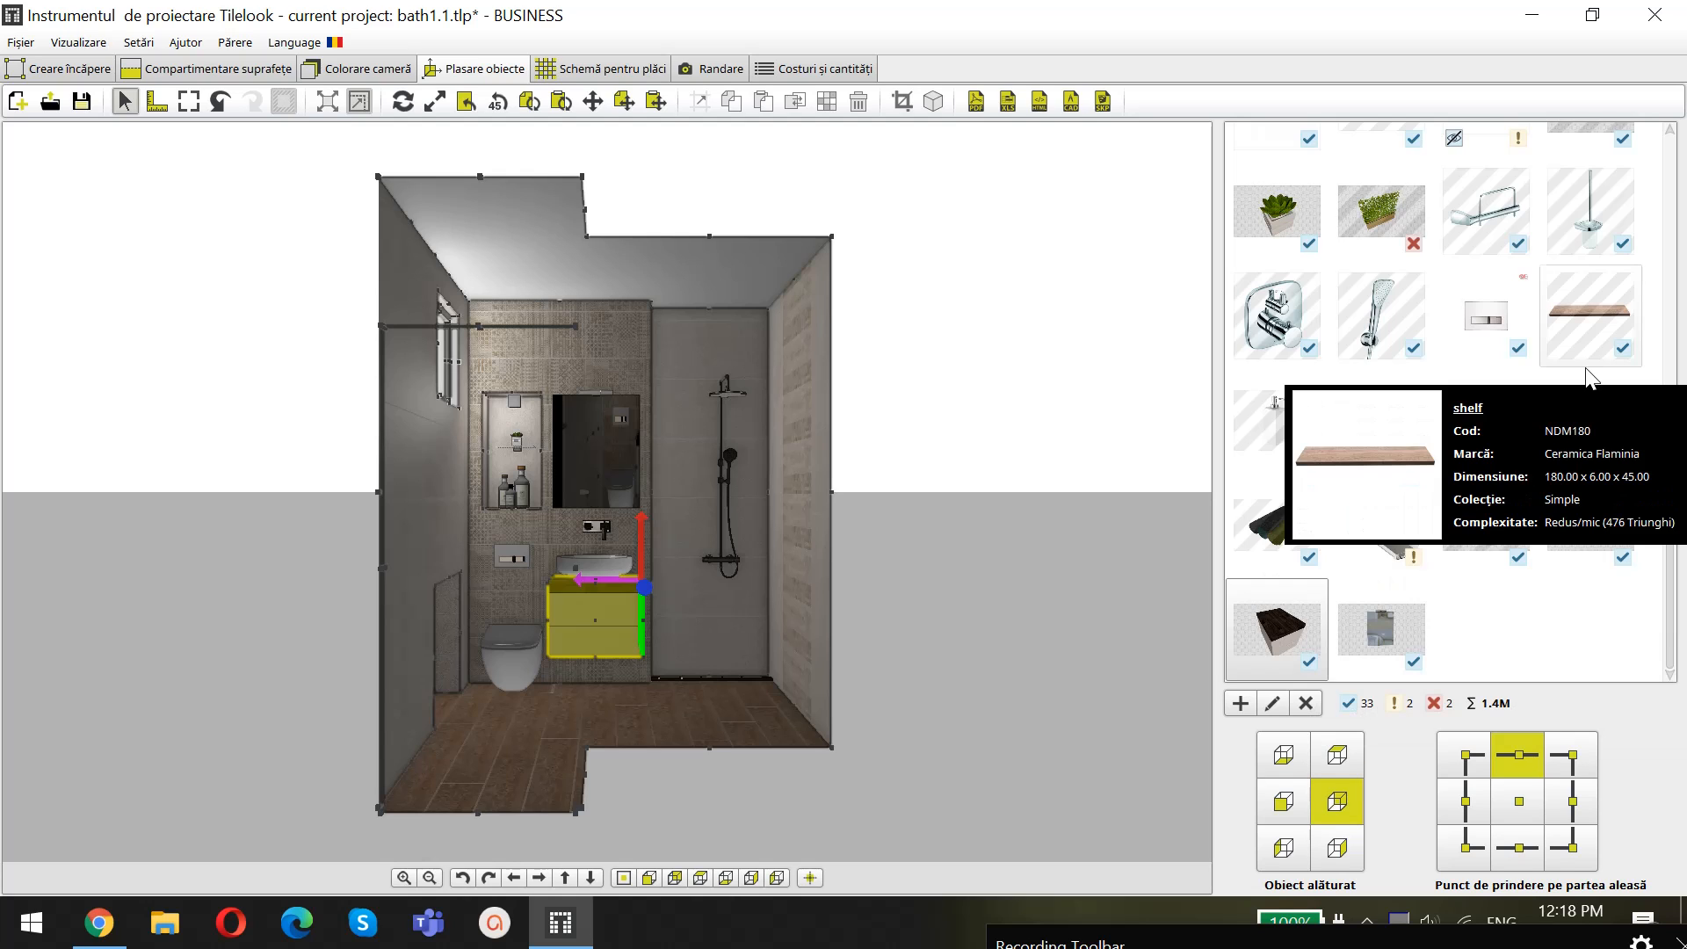
left_click(1582, 309)
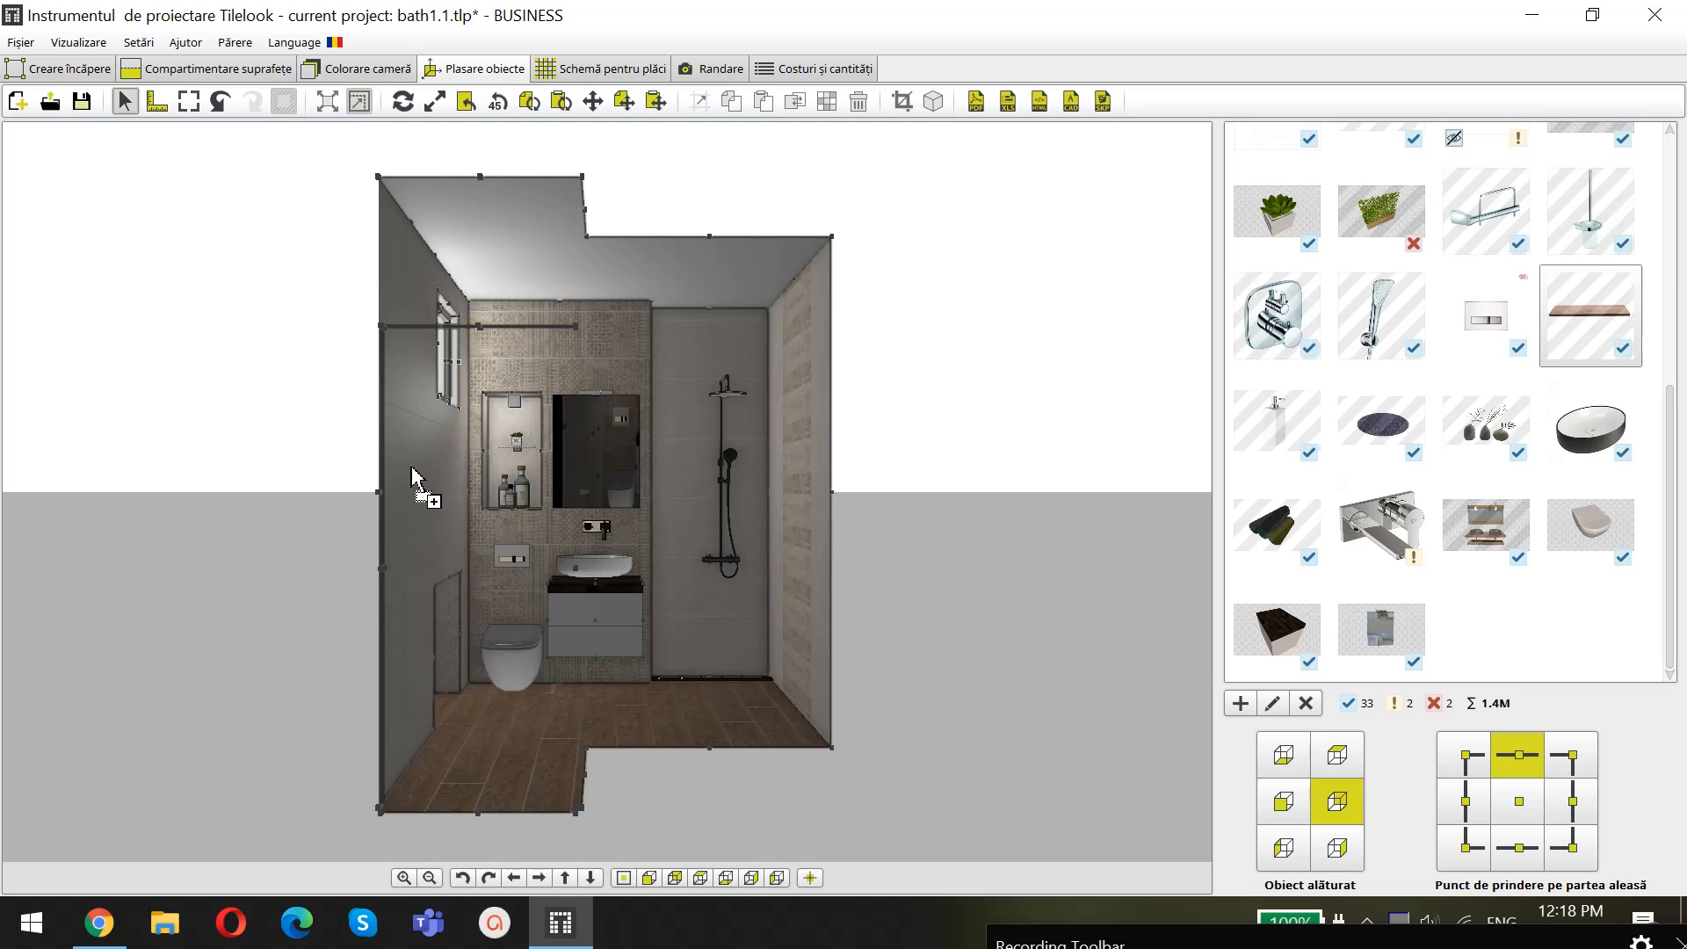
left_click_drag(412, 468, 413, 469)
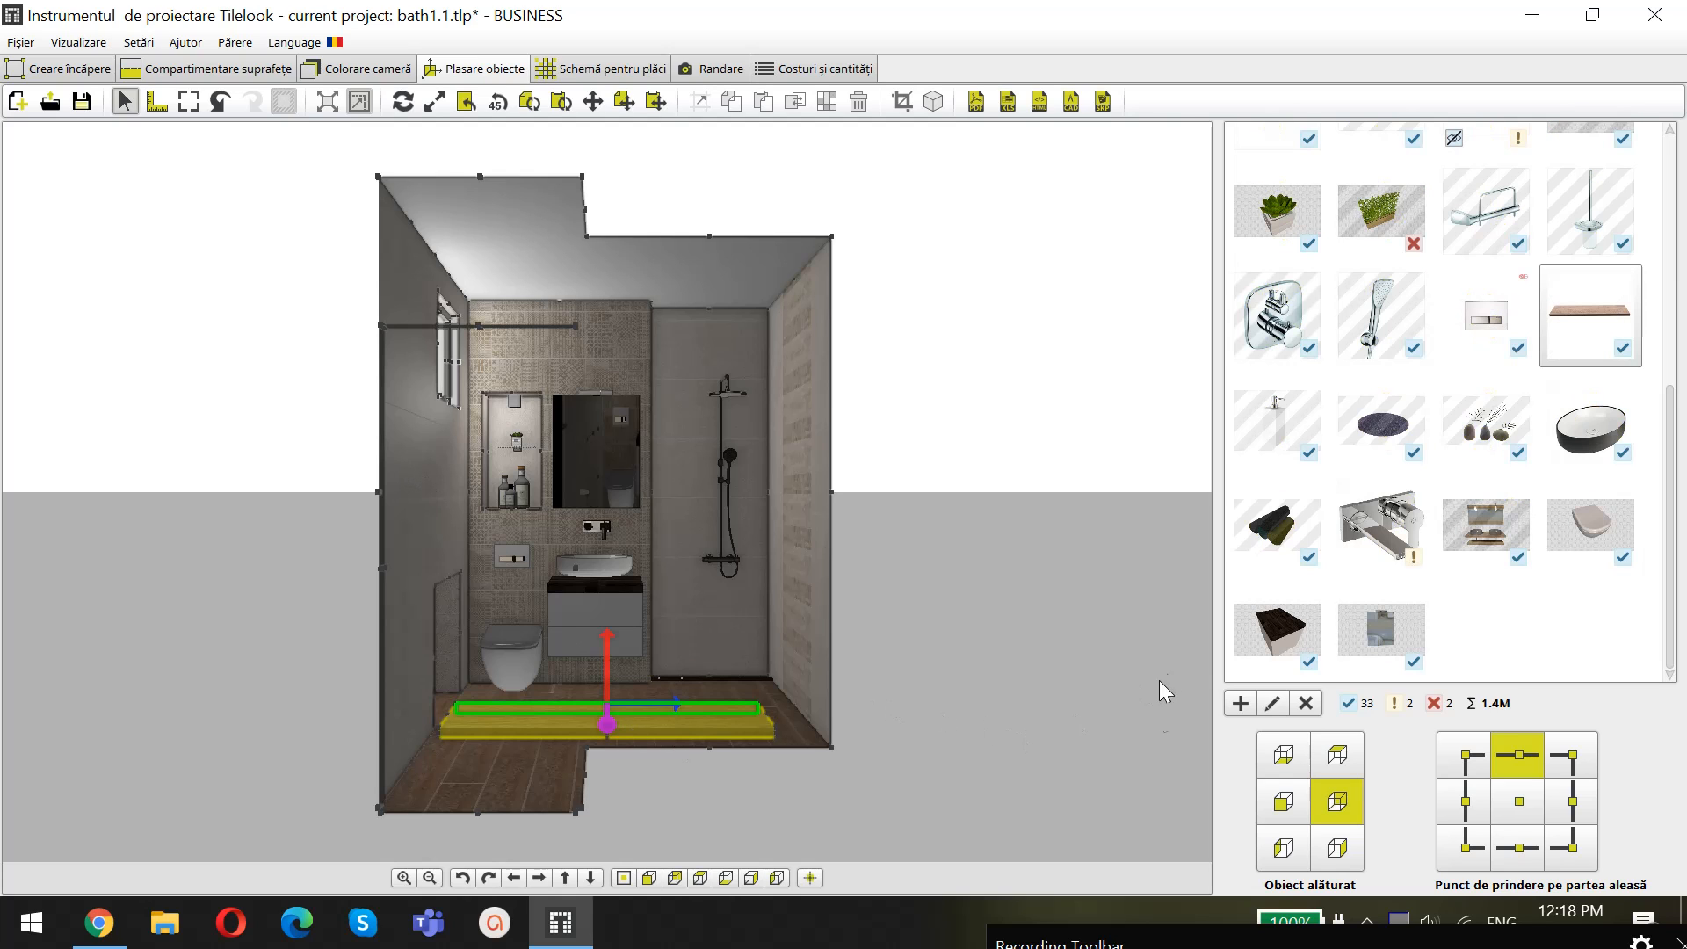
left_click(1272, 703)
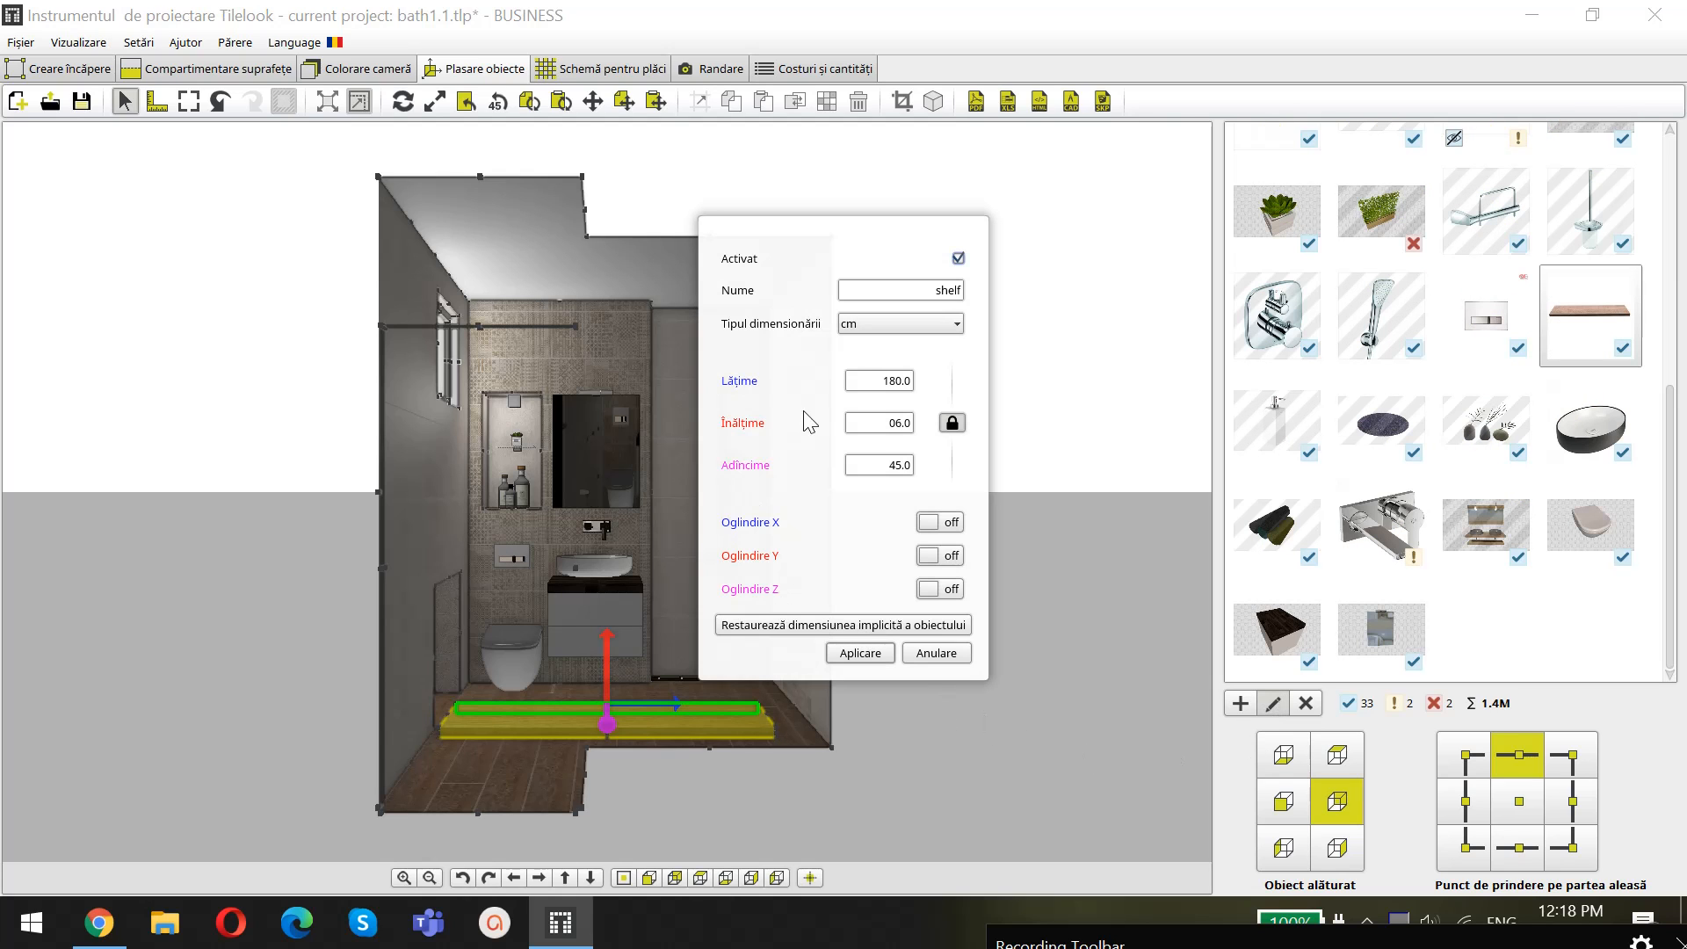
left_click_drag(879, 381, 897, 381)
type("60")
left_click(858, 653)
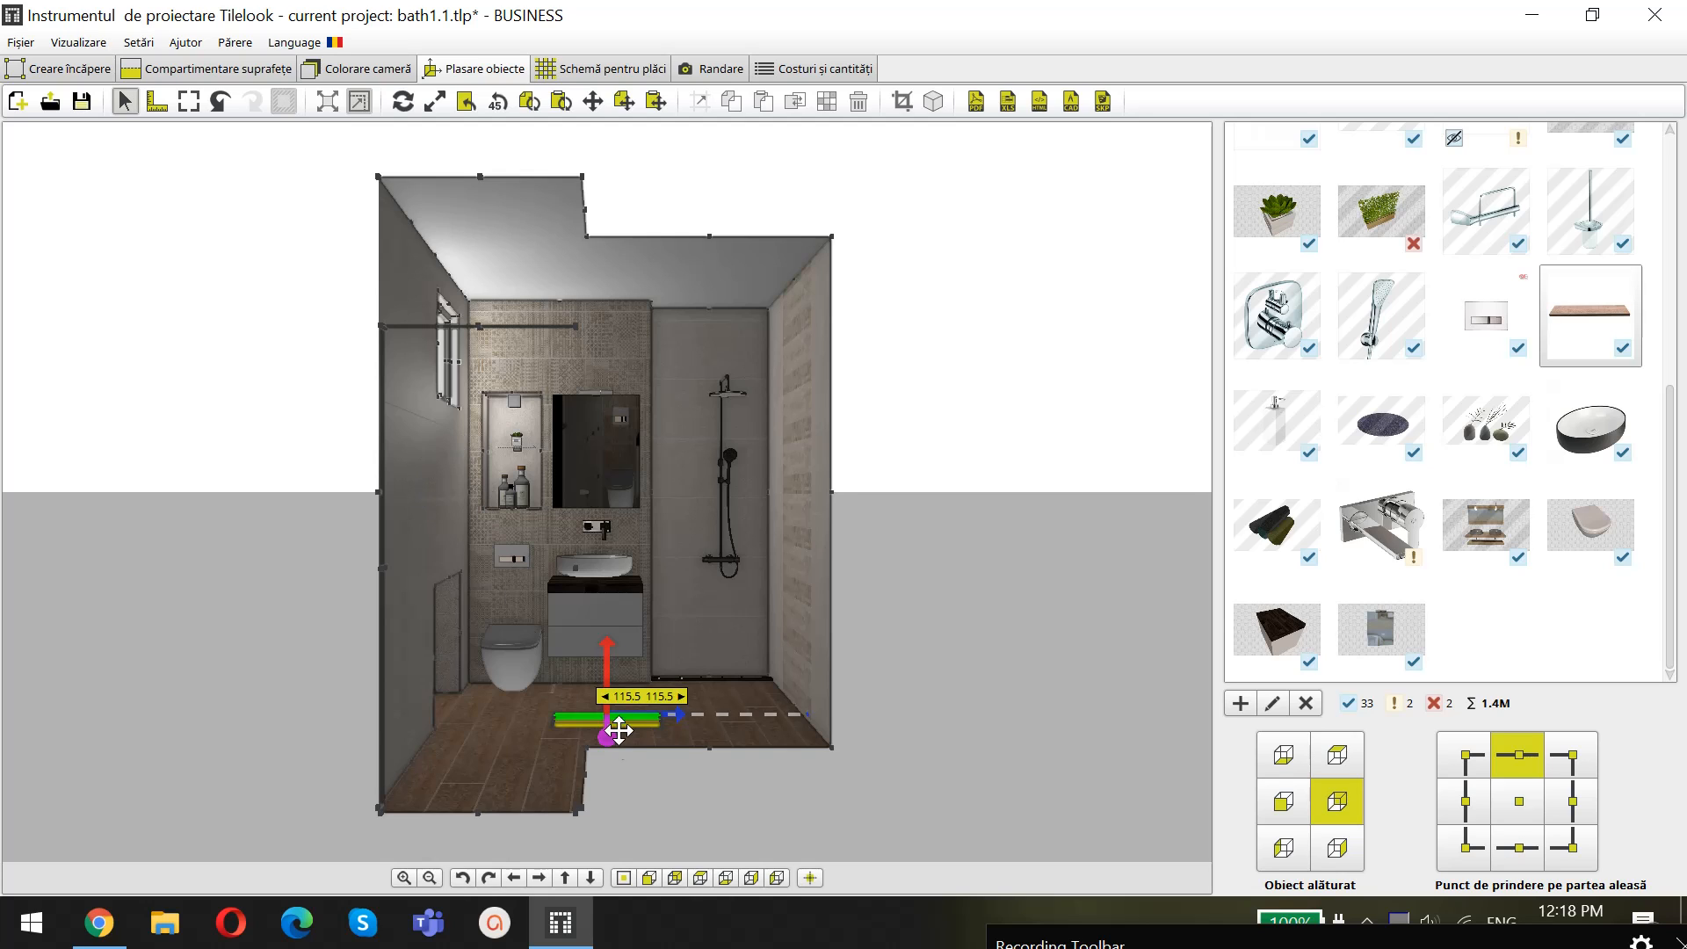
Move the shelf to the window-side wall and rotate it 90 degrees so it runs parallel to that wall
left_click(699, 877)
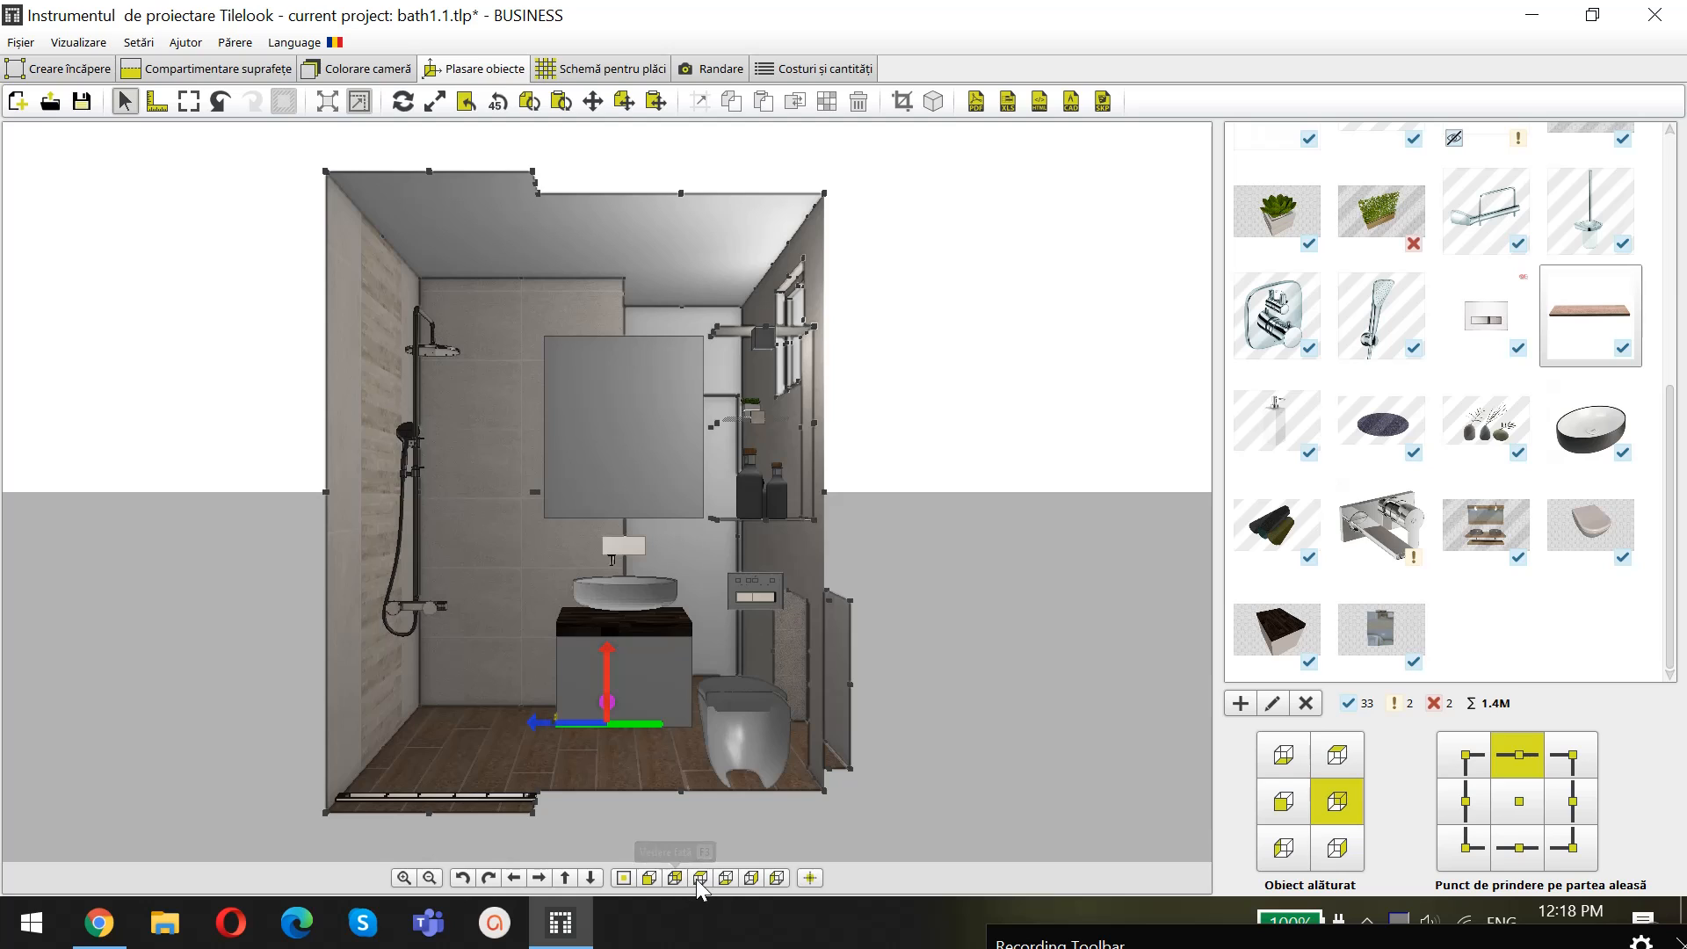
left_click(698, 879)
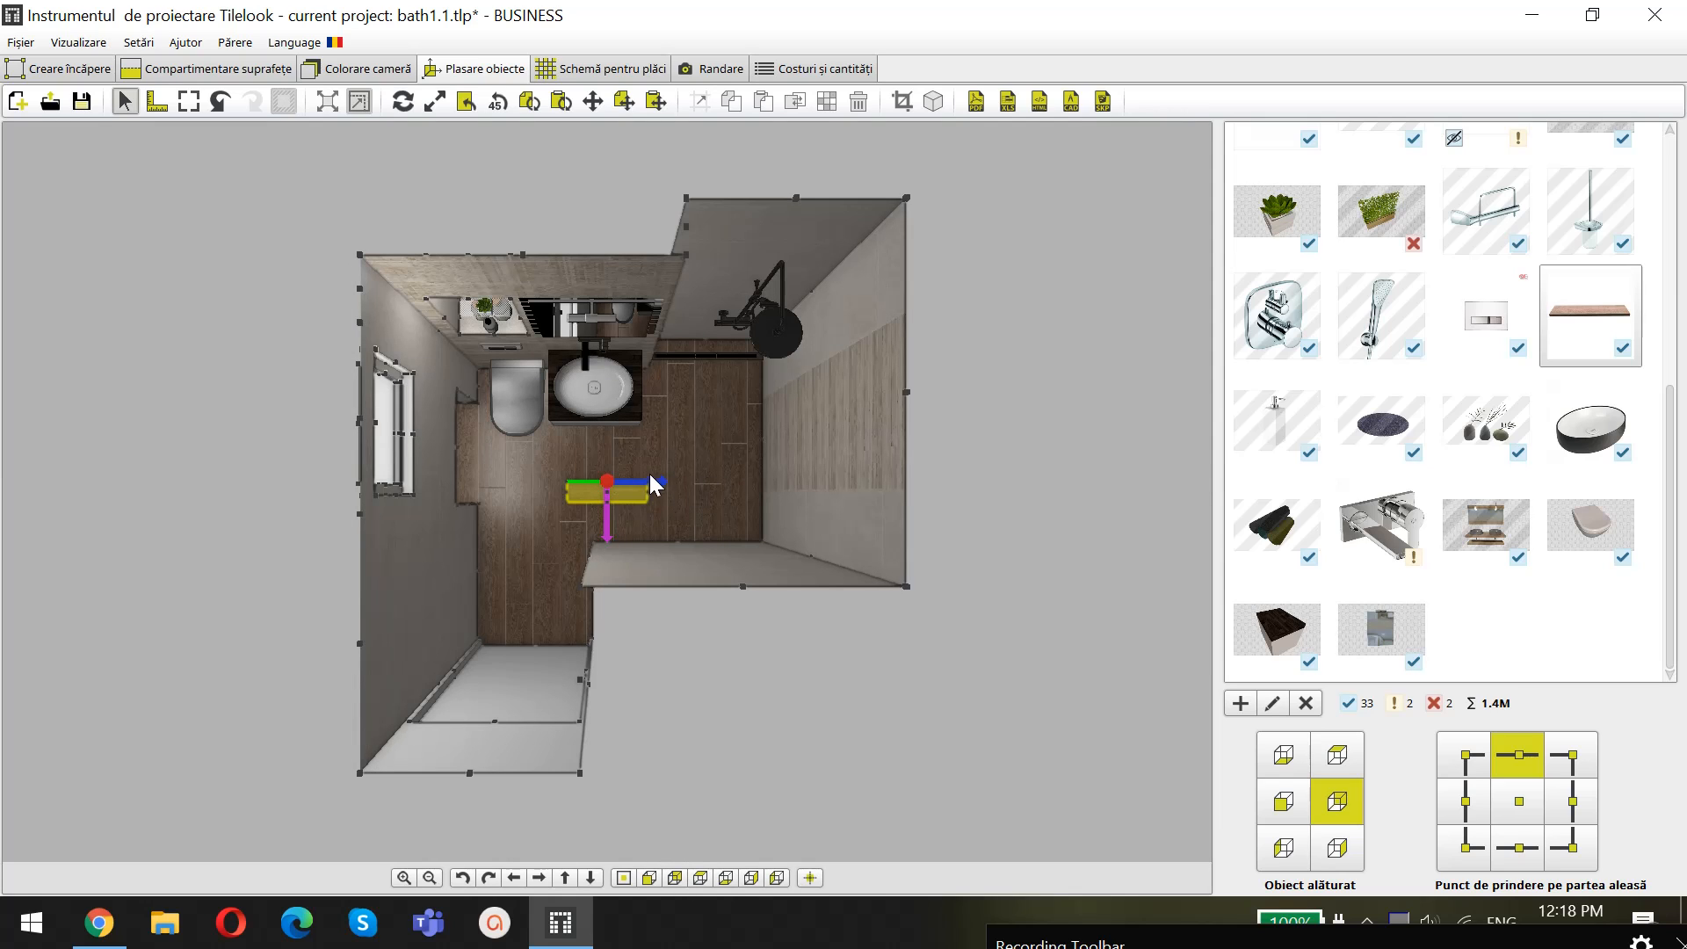
left_click_drag(604, 482, 581, 484)
left_click_drag(437, 480, 480, 482)
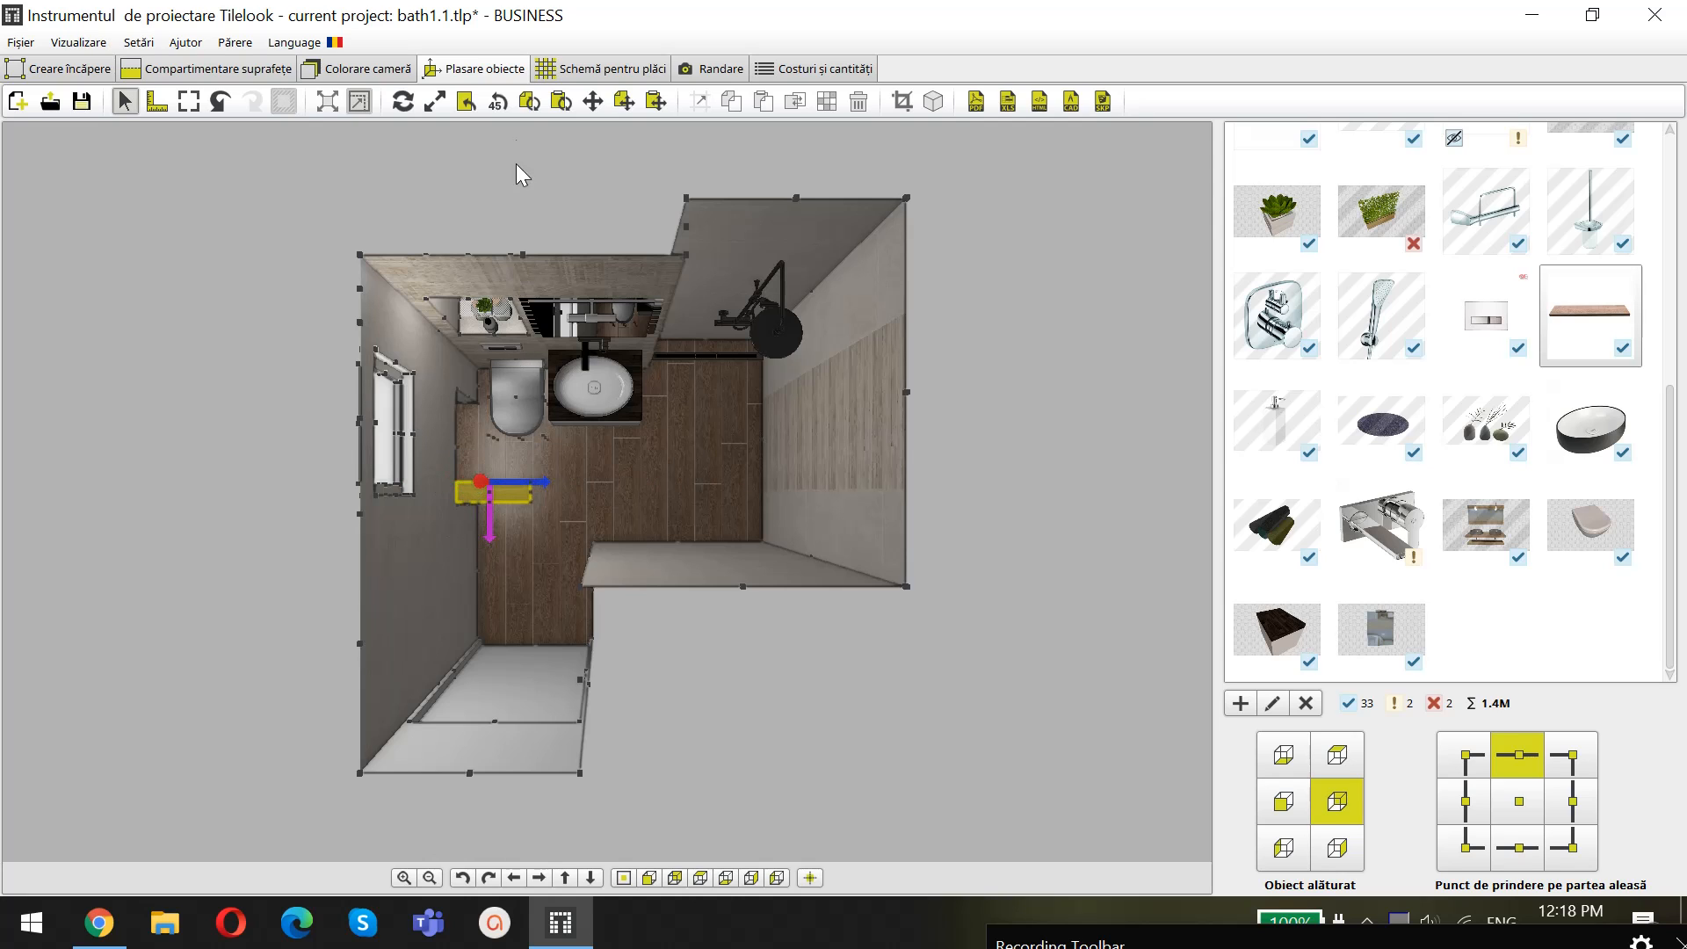
left_click(496, 102)
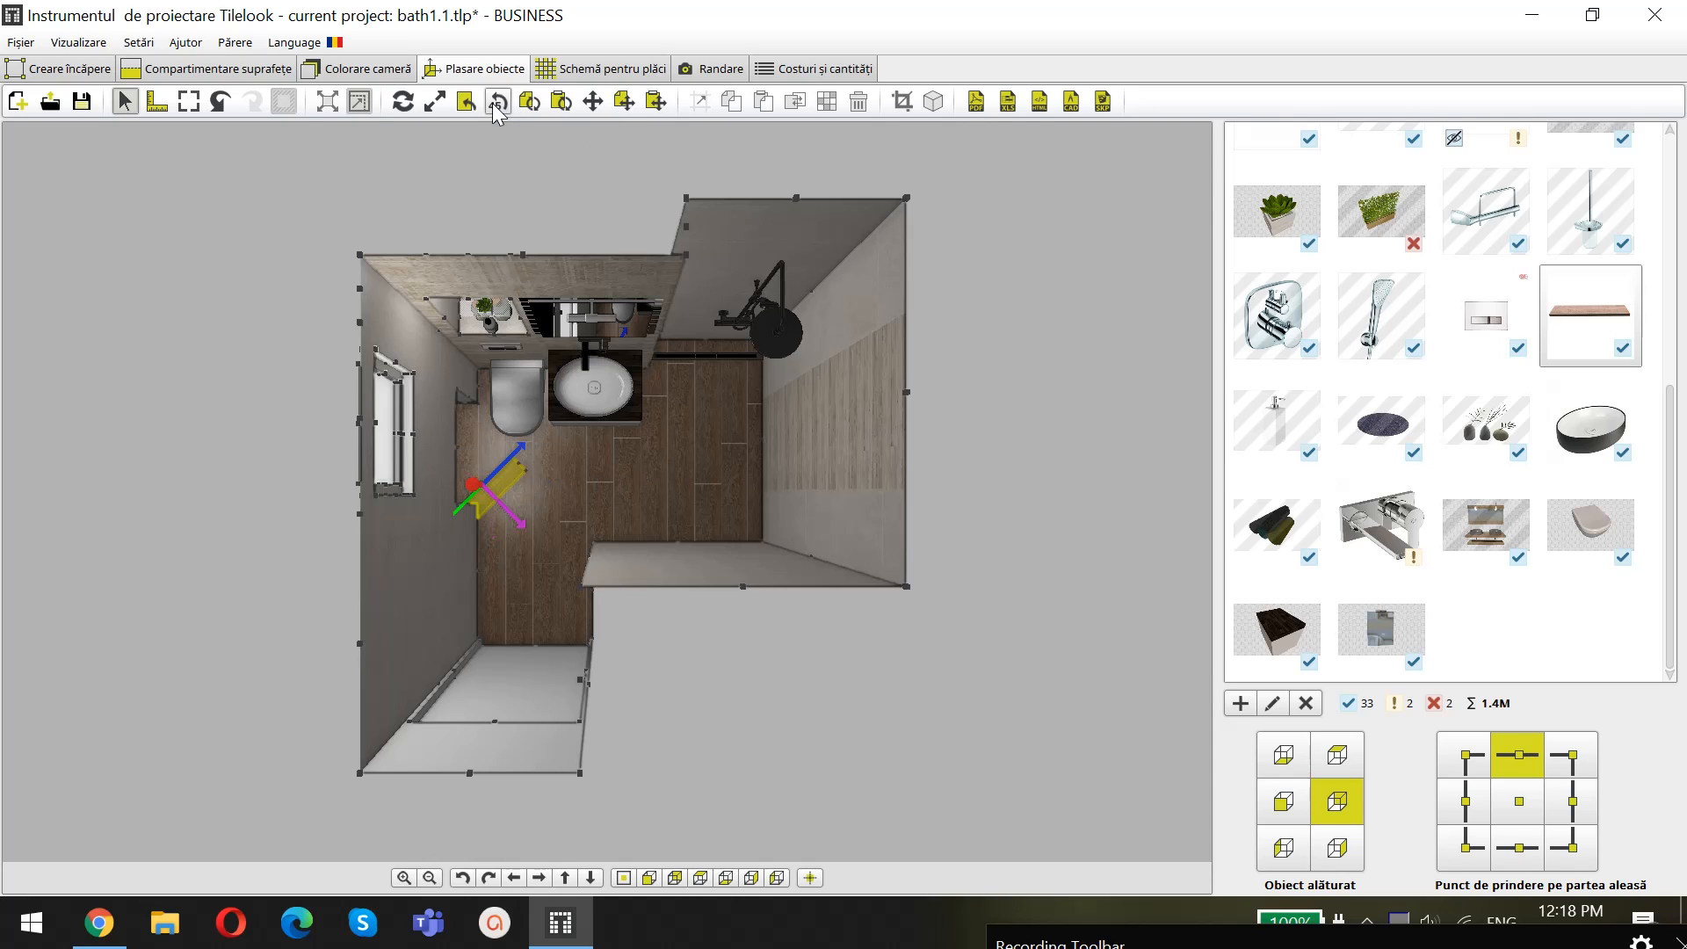
left_click(497, 102)
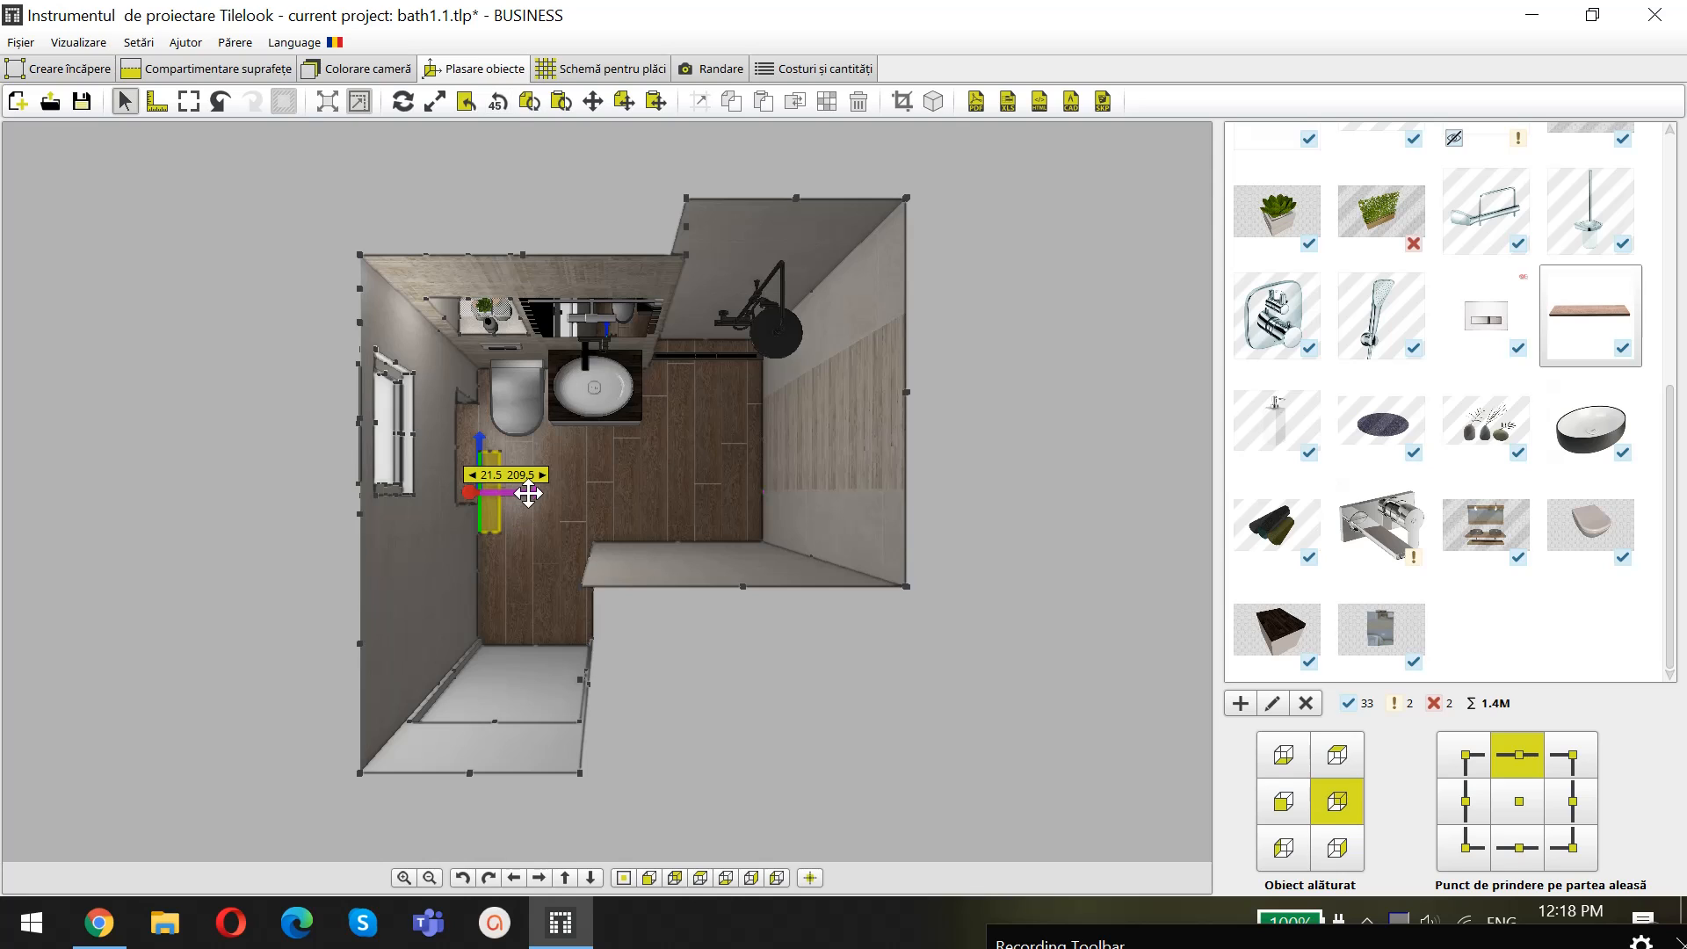
Position the shelf against the side wall and slide it along the wall into line with the window
left_click_drag(528, 495, 431, 469)
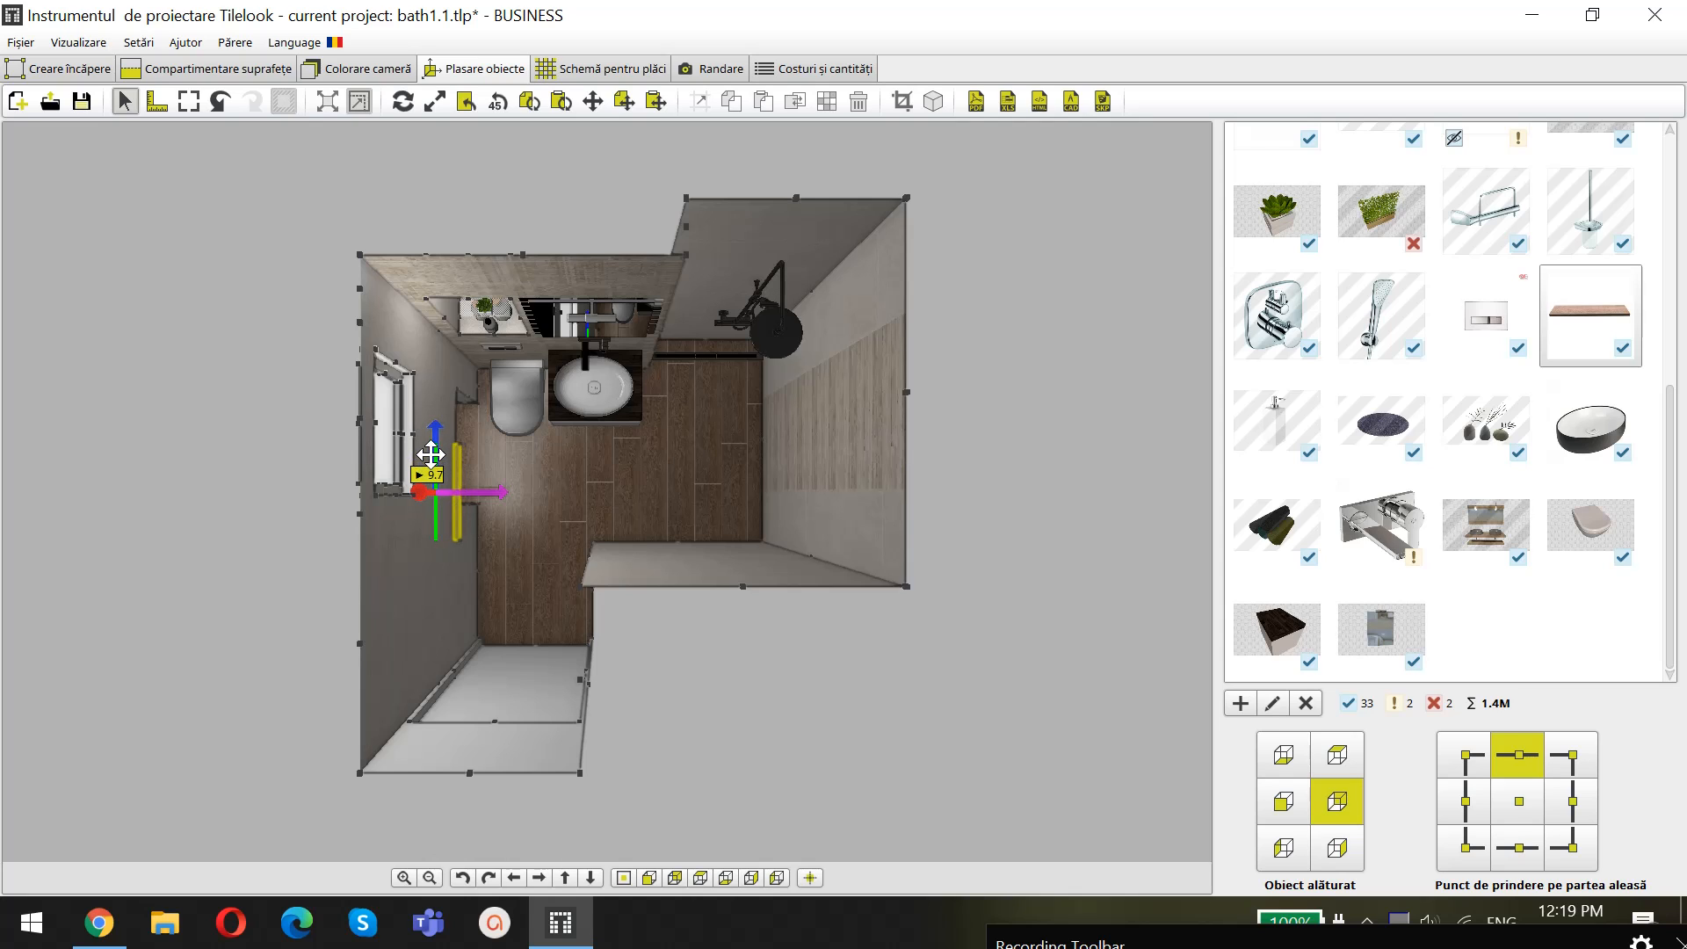
key("ctrl+z")
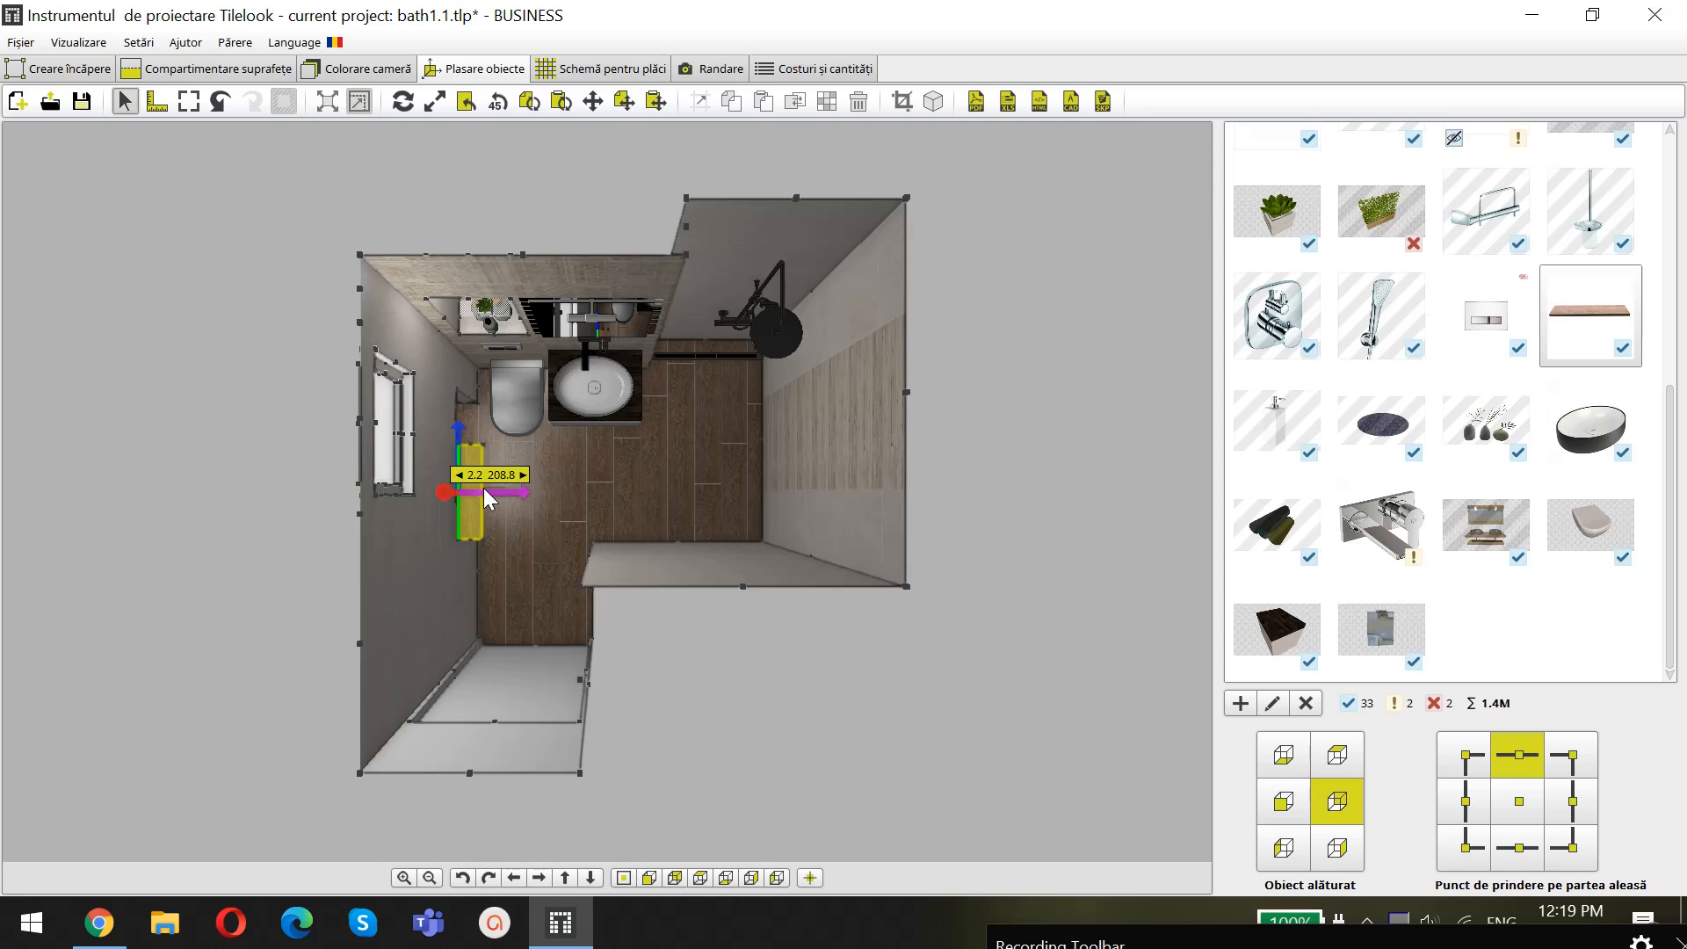
left_click_drag(501, 493, 509, 446)
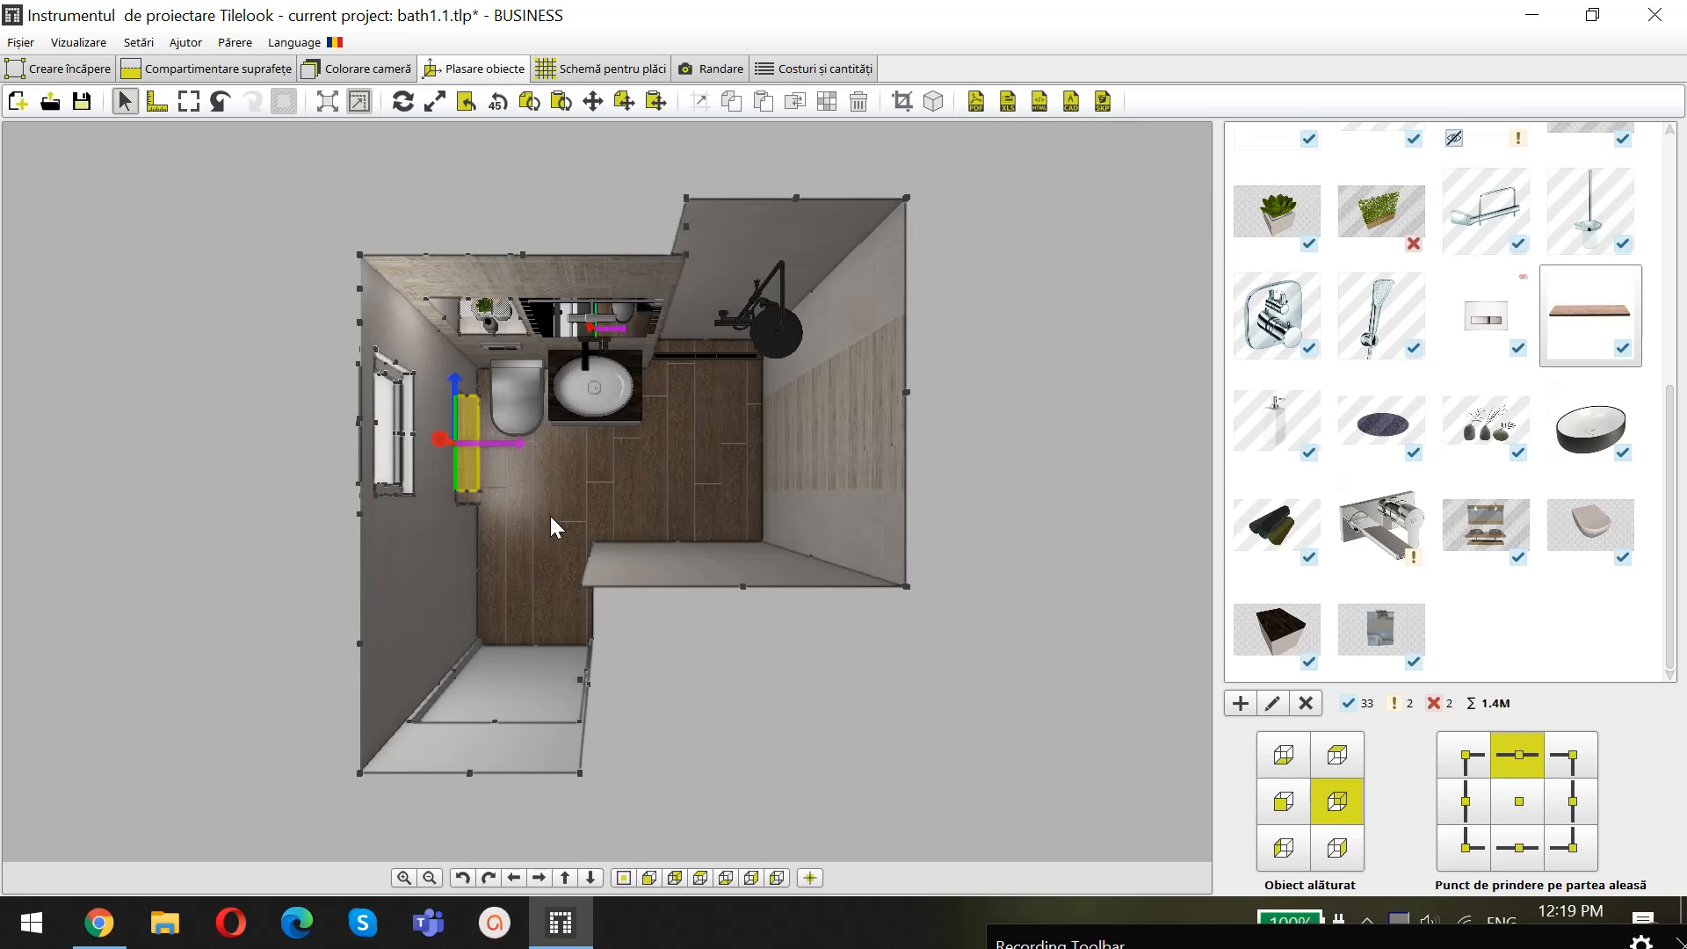
Raise the shelf on the side wall to a height just below the window
left_click_drag(441, 439, 419, 437)
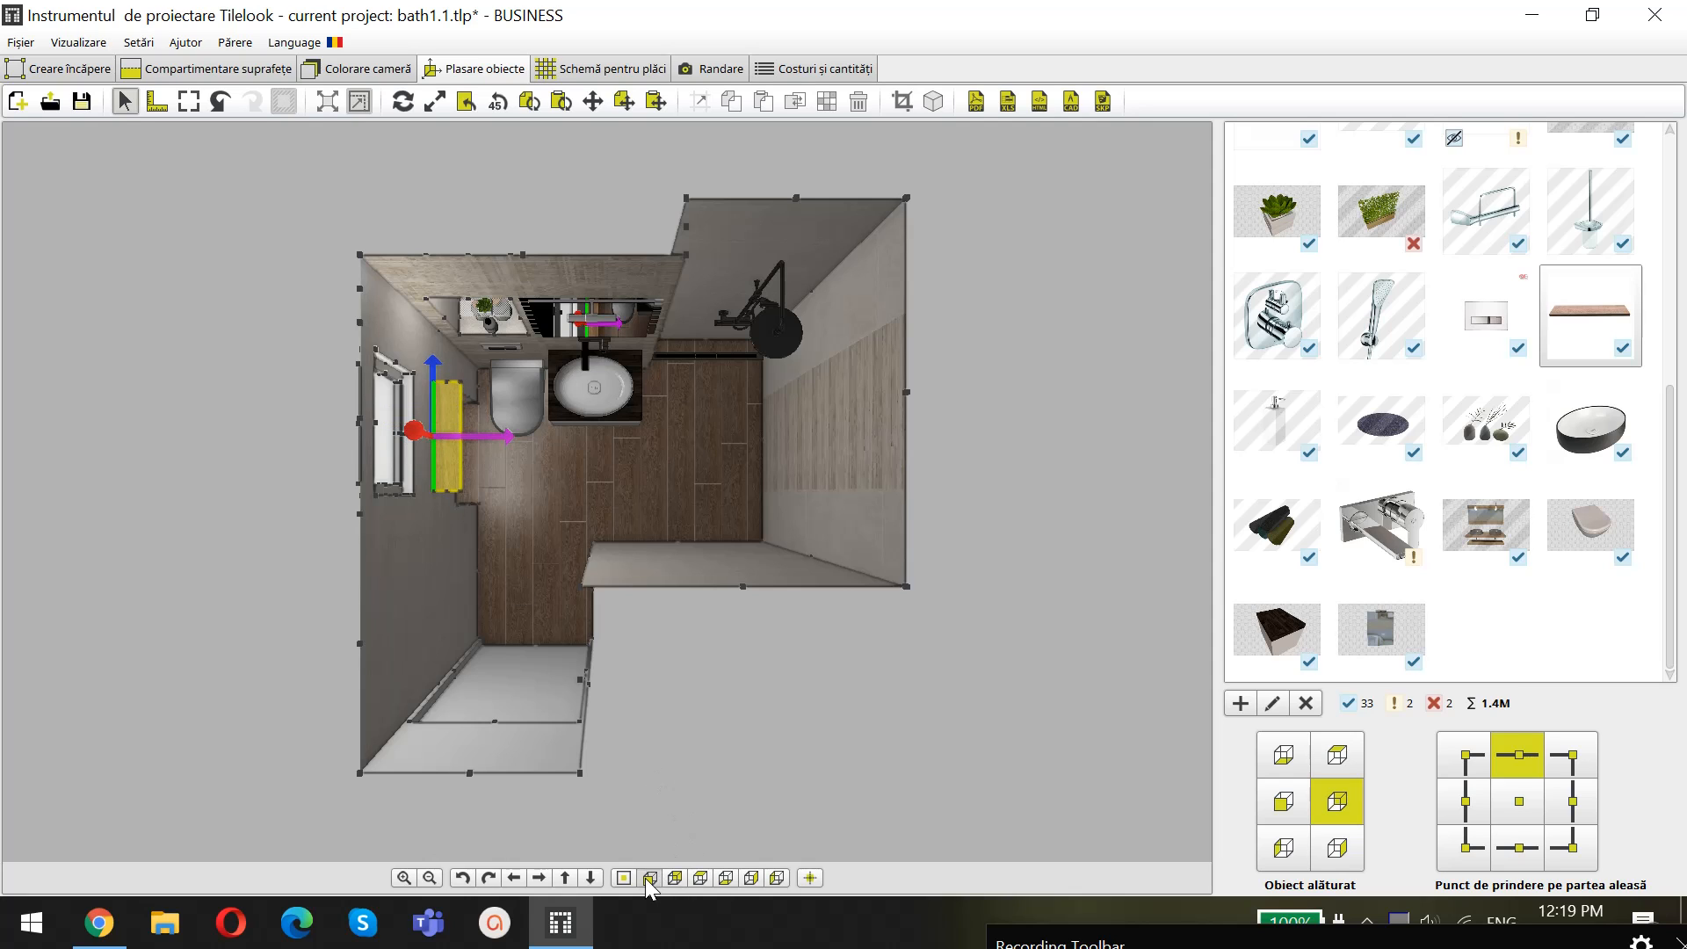
left_click(646, 877)
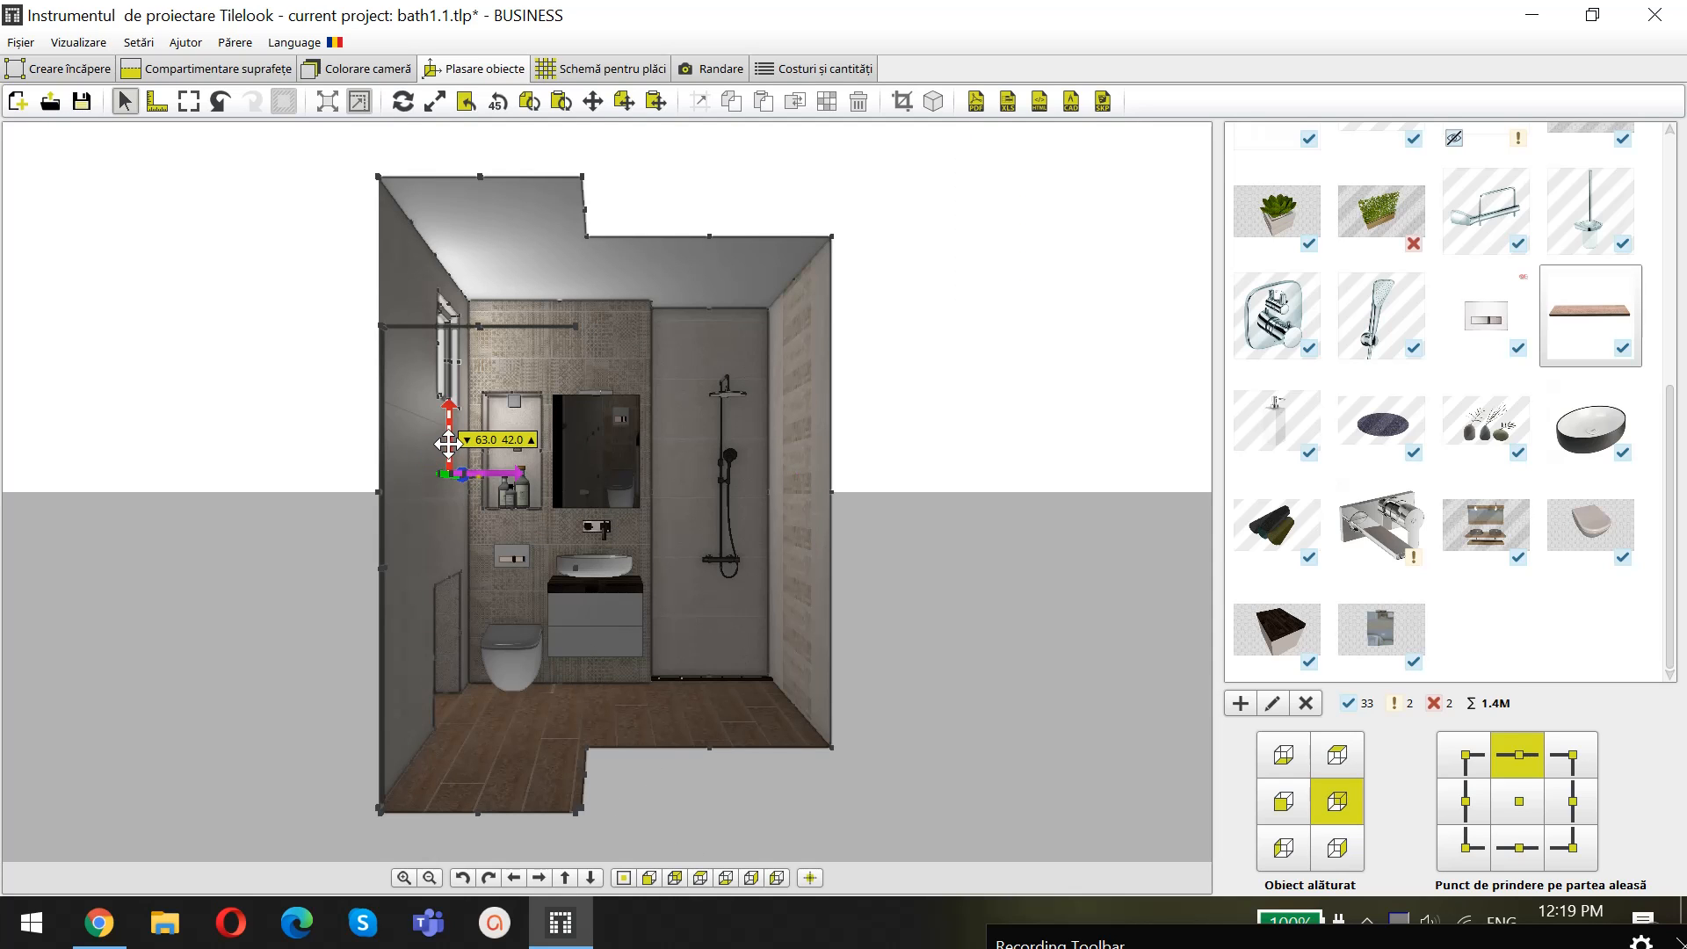
mouse_move(447, 442)
left_mouse_down()
mouse_move(448, 415)
mouse_move(447, 473)
mouse_move(445, 416)
mouse_move(433, 434)
left_mouse_up()
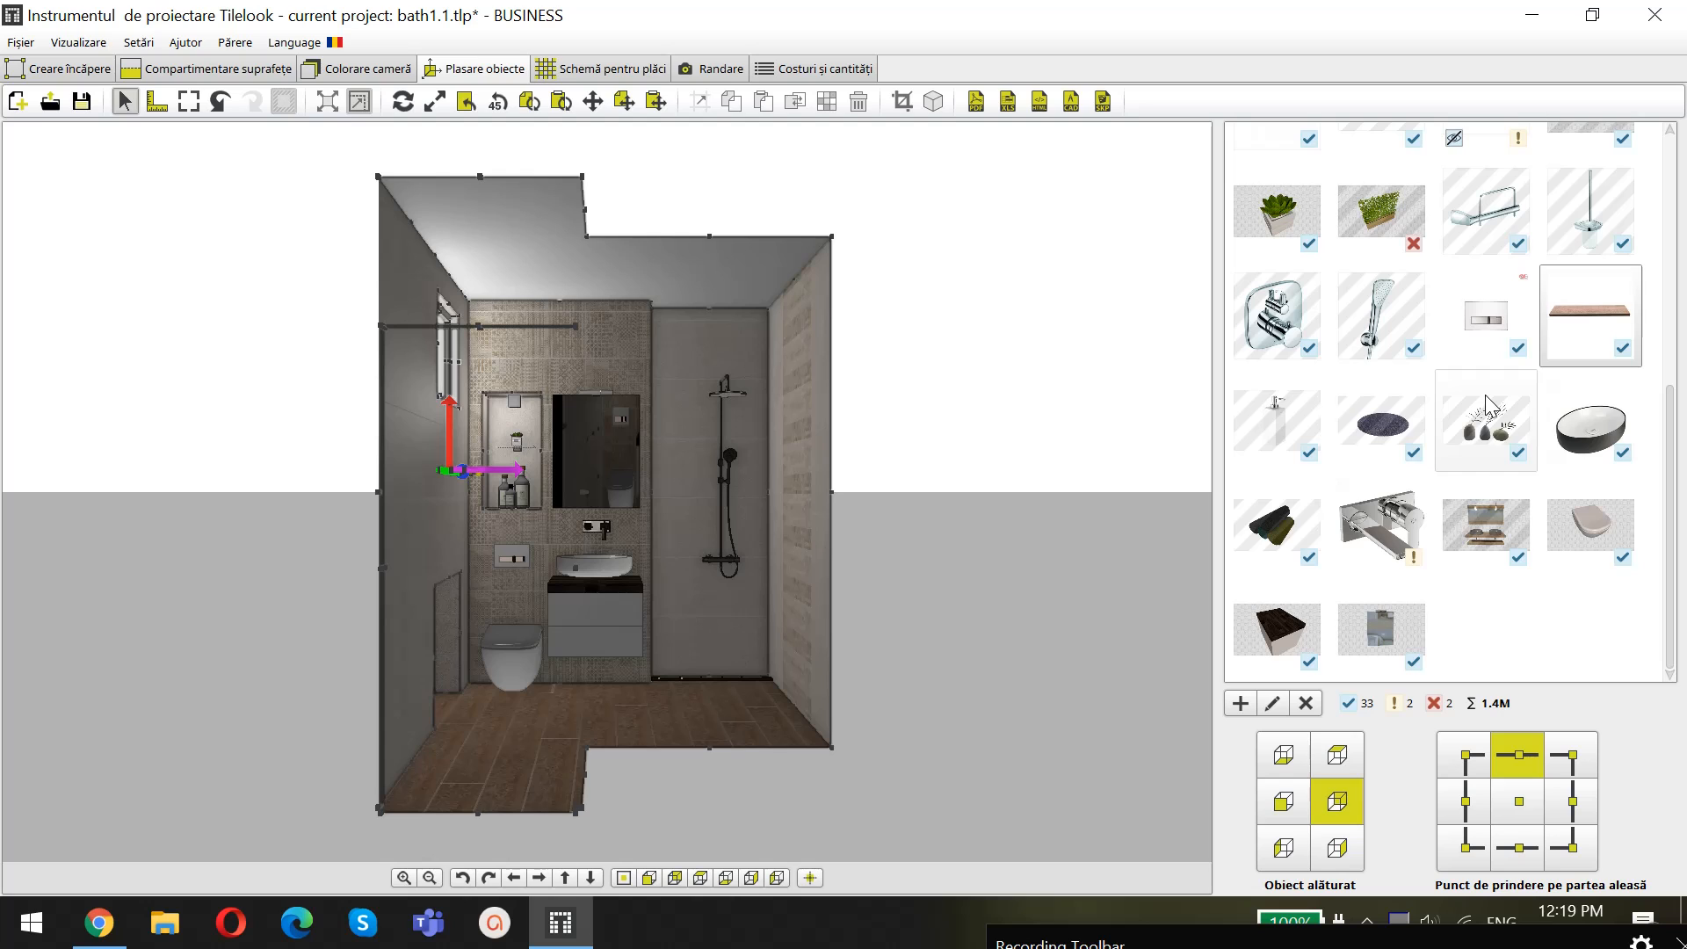
mouse_move(1485, 405)
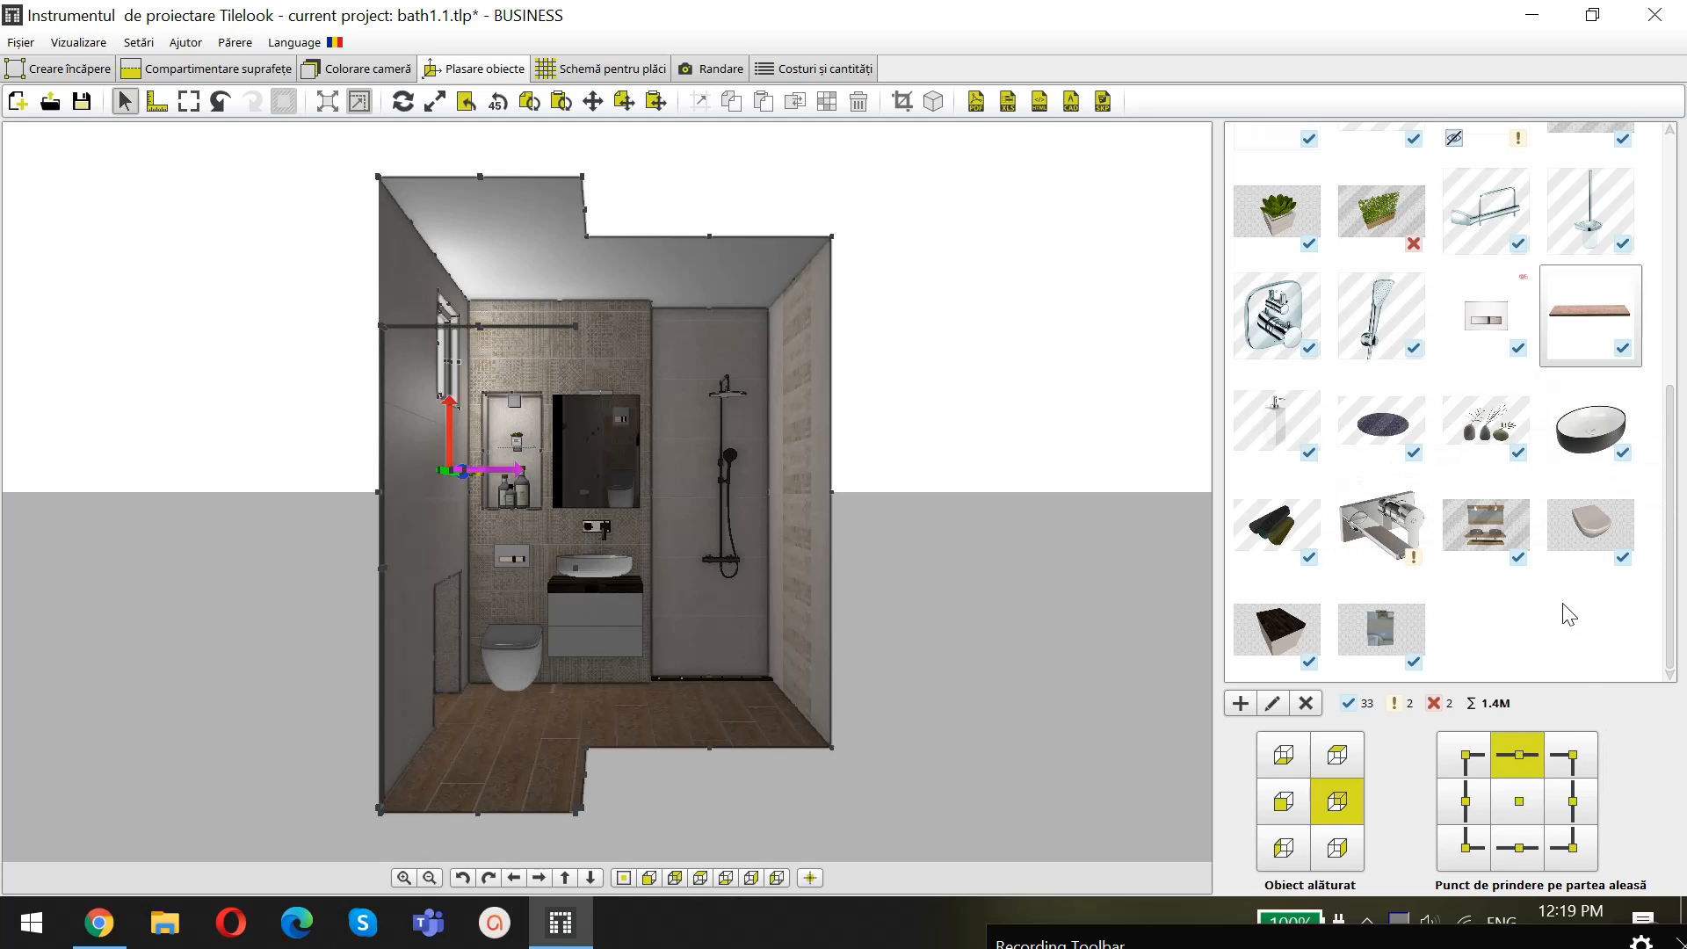
Add the igm-planta-decorativa vases to the room and reduce their width proportionally so they suit the shelf
left_click(1483, 429)
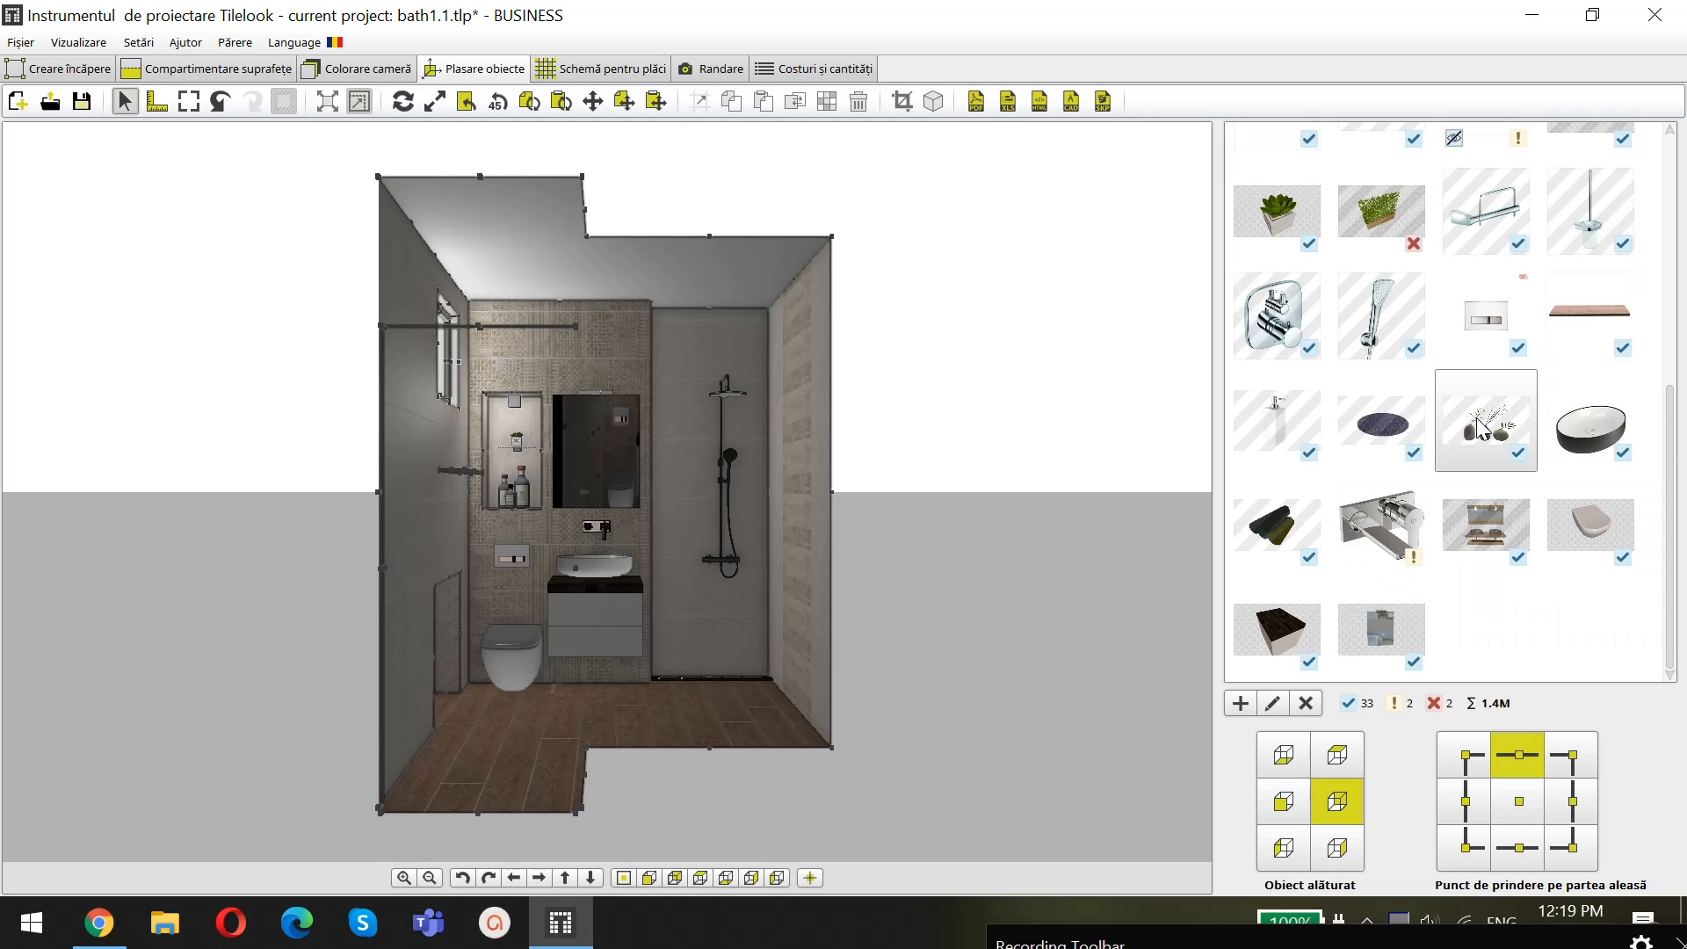
left_click_drag(1477, 419, 618, 689)
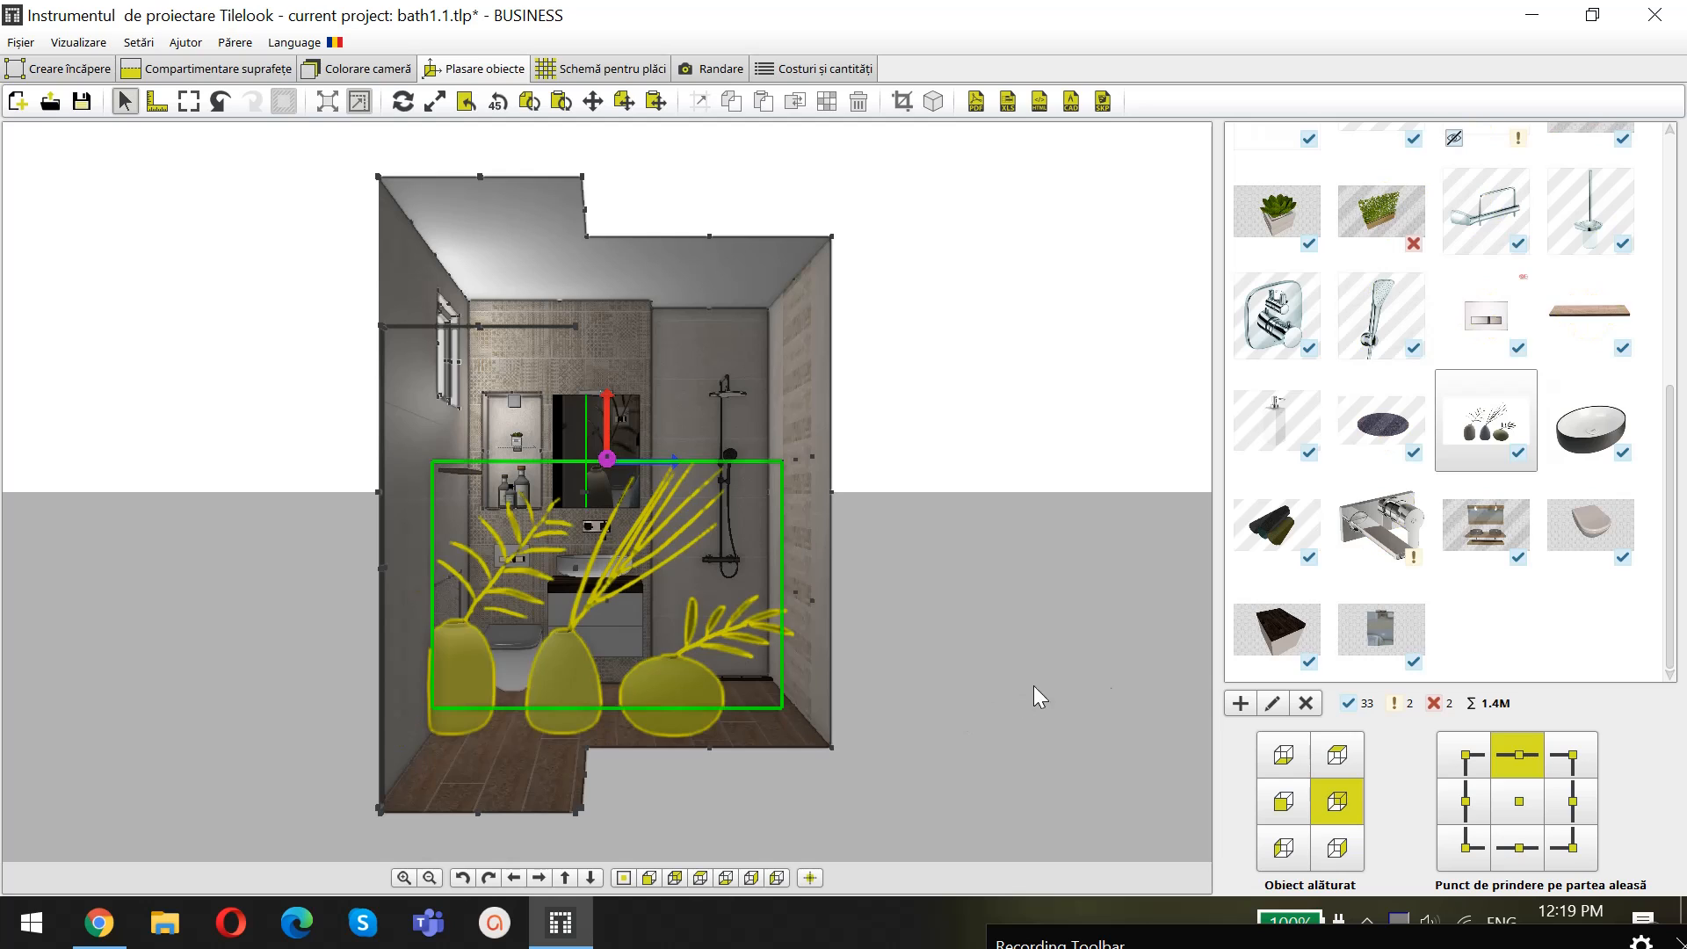
left_click(1273, 703)
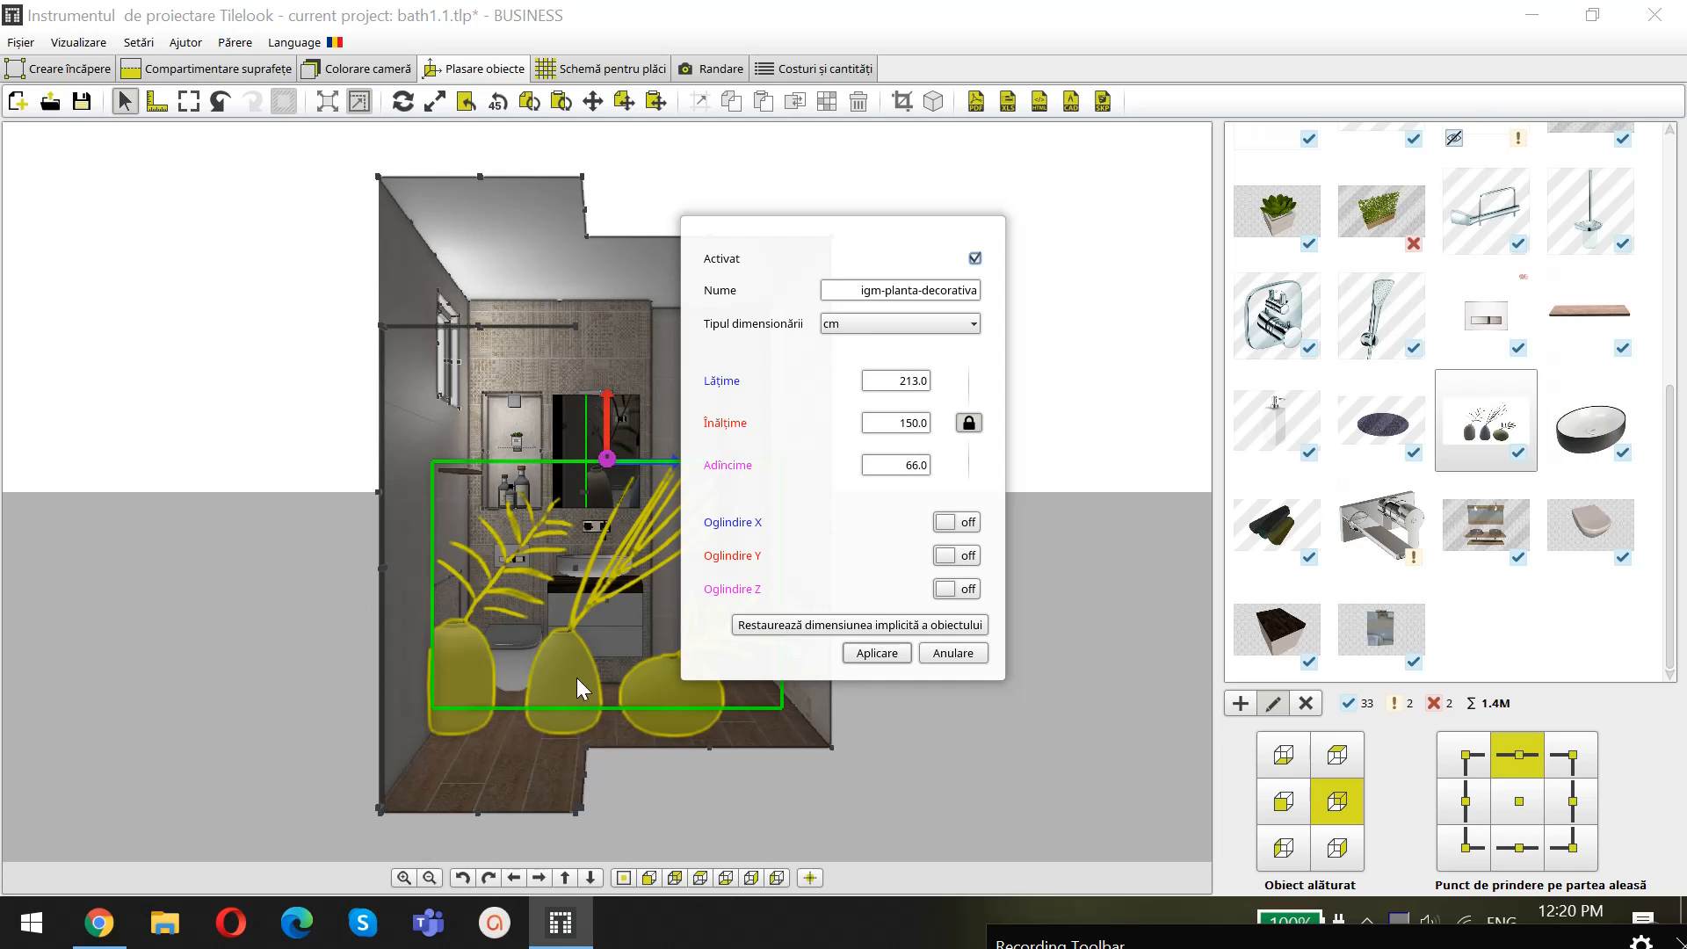
left_click_drag(893, 385, 913, 381)
left_click(876, 653)
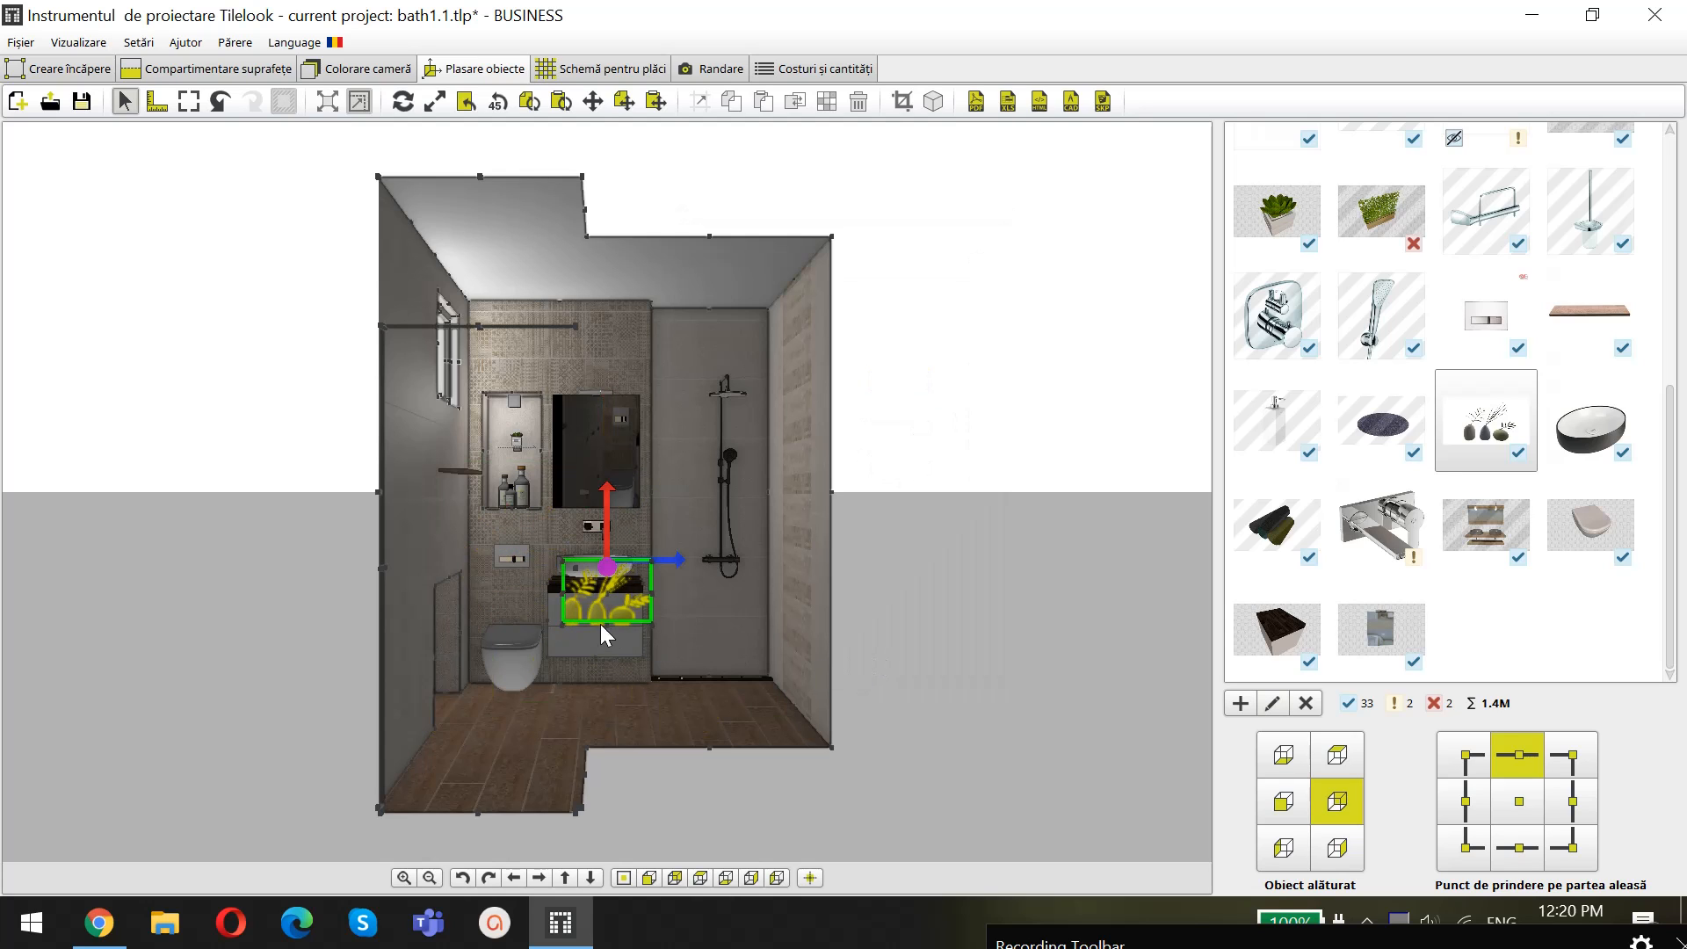
Rotate the decorative vases 90 degrees and move them over the shelf beneath the window
left_click(674, 877)
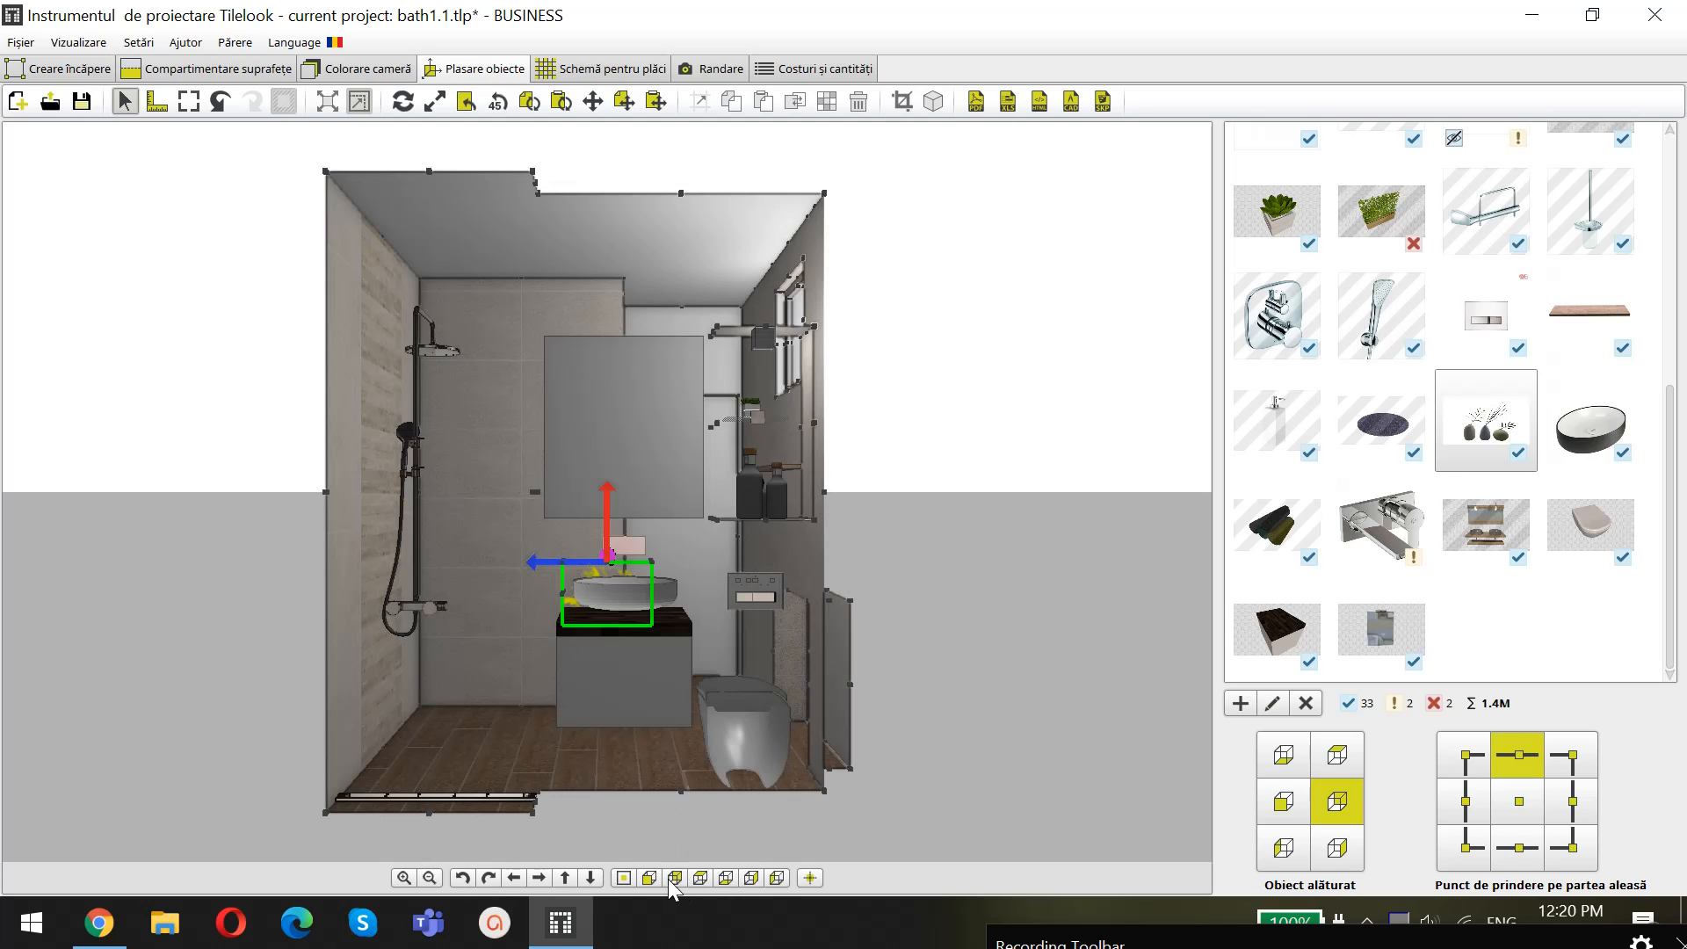
left_click(701, 878)
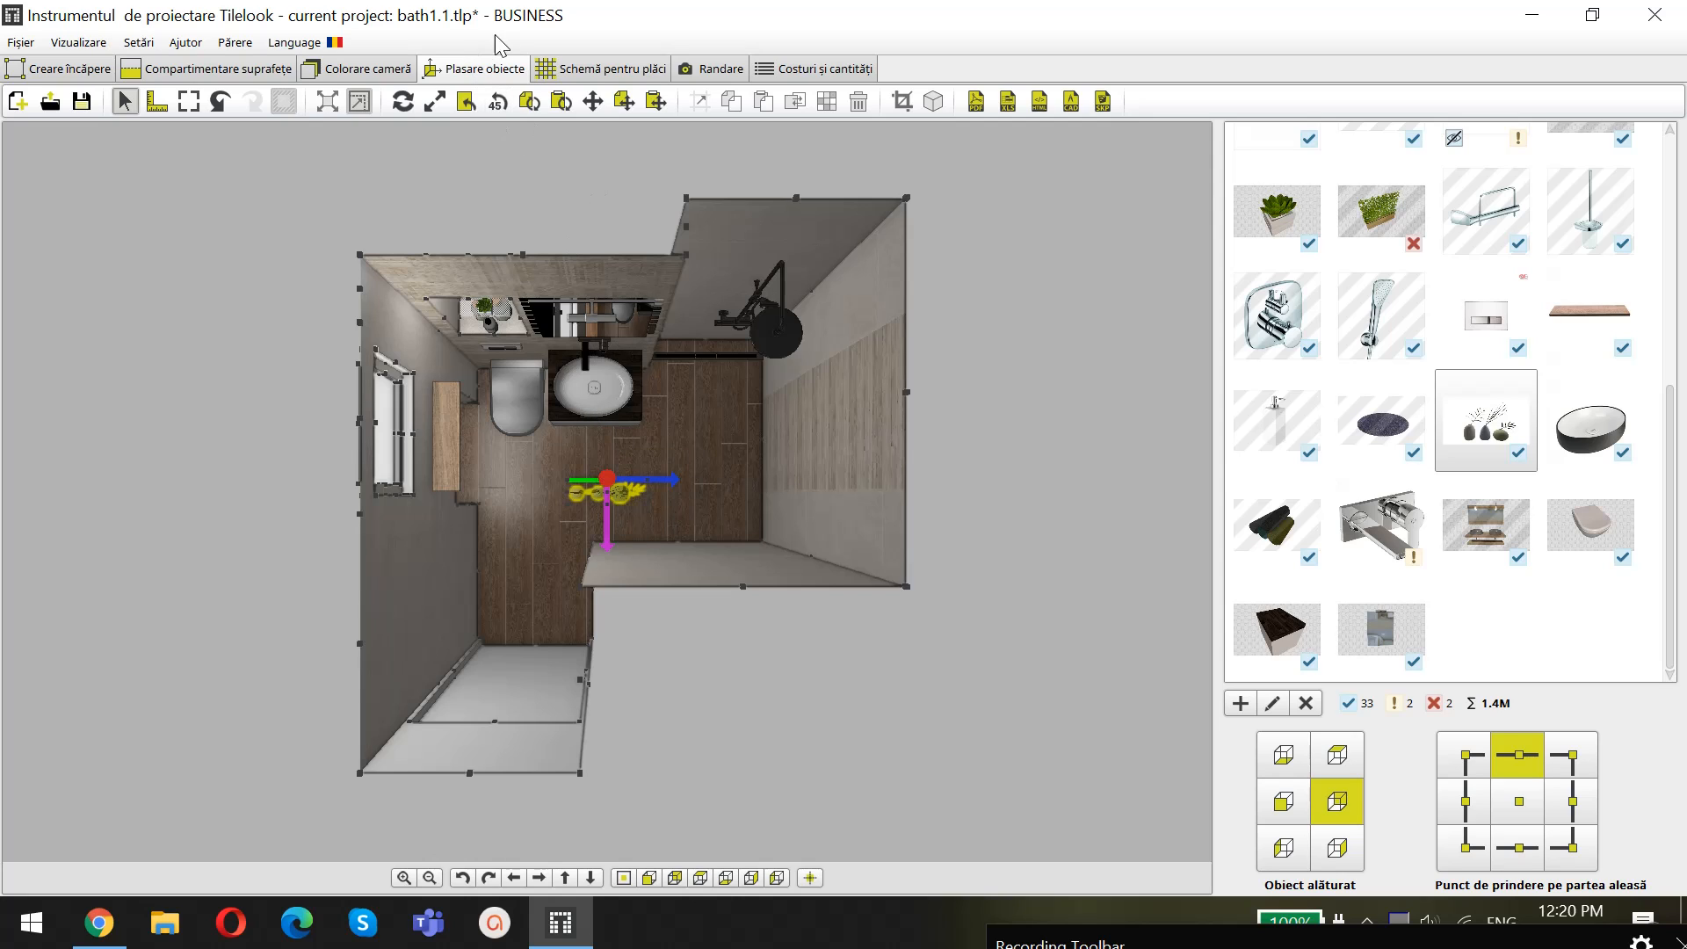
left_click(497, 103)
left_click(497, 104)
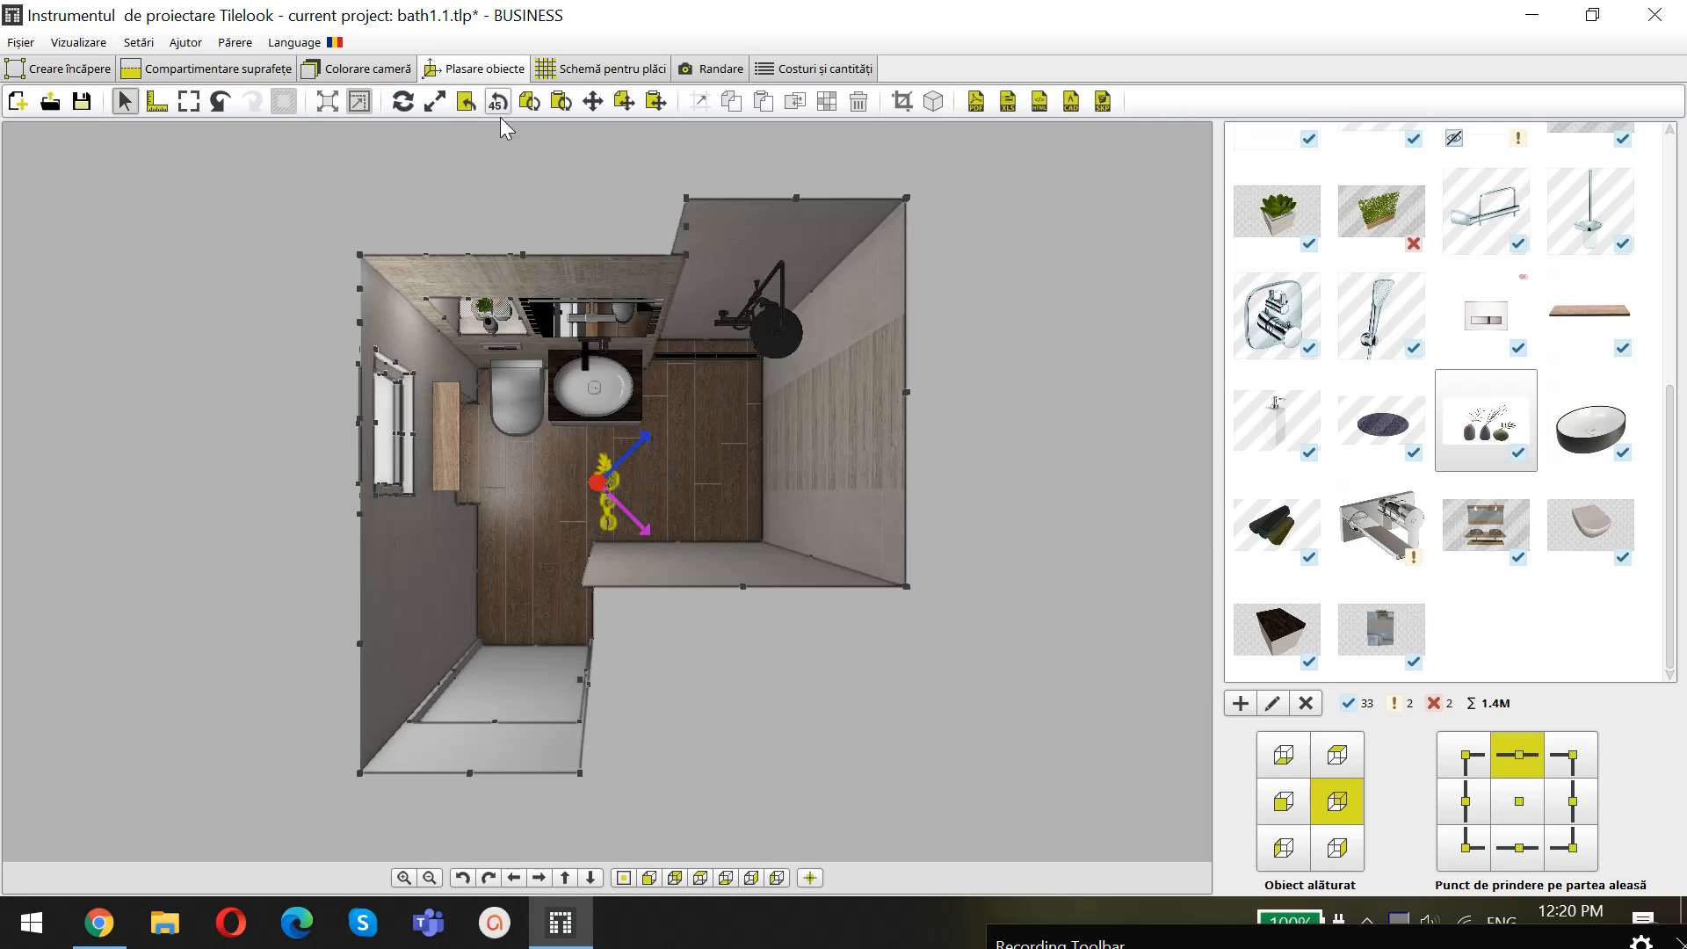
left_click_drag(615, 488, 455, 371)
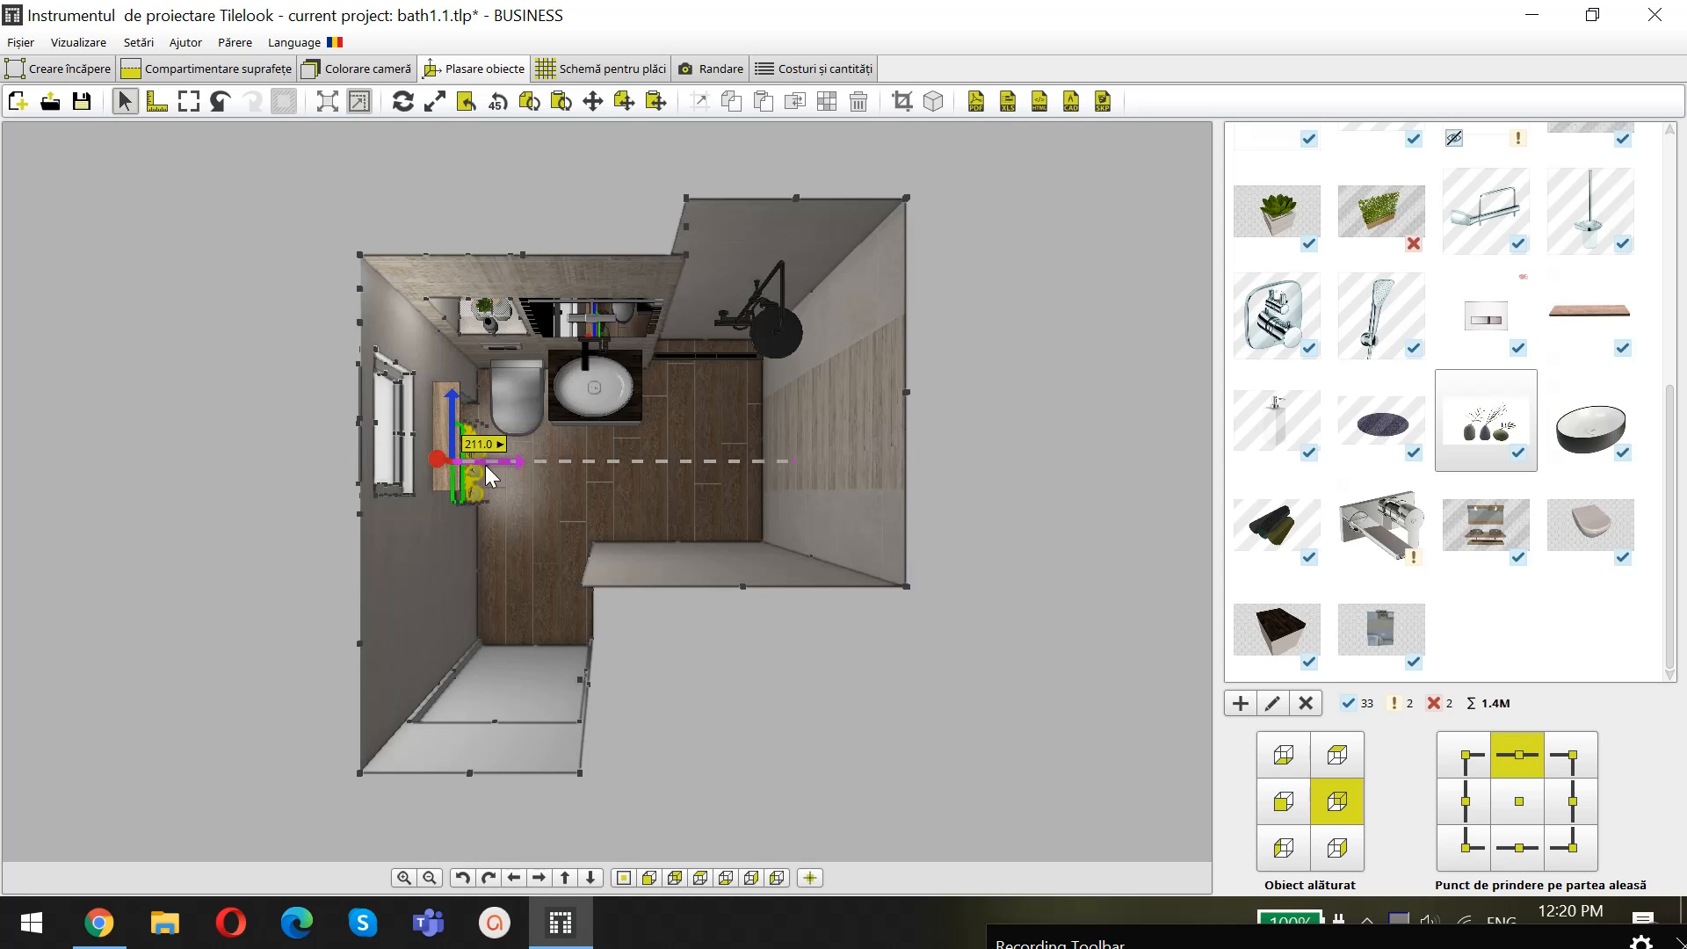
left_click_drag(436, 460, 410, 368)
Lower the decorative vases onto the shelf and slide them along the wall so they sit within its length
left_click(649, 878)
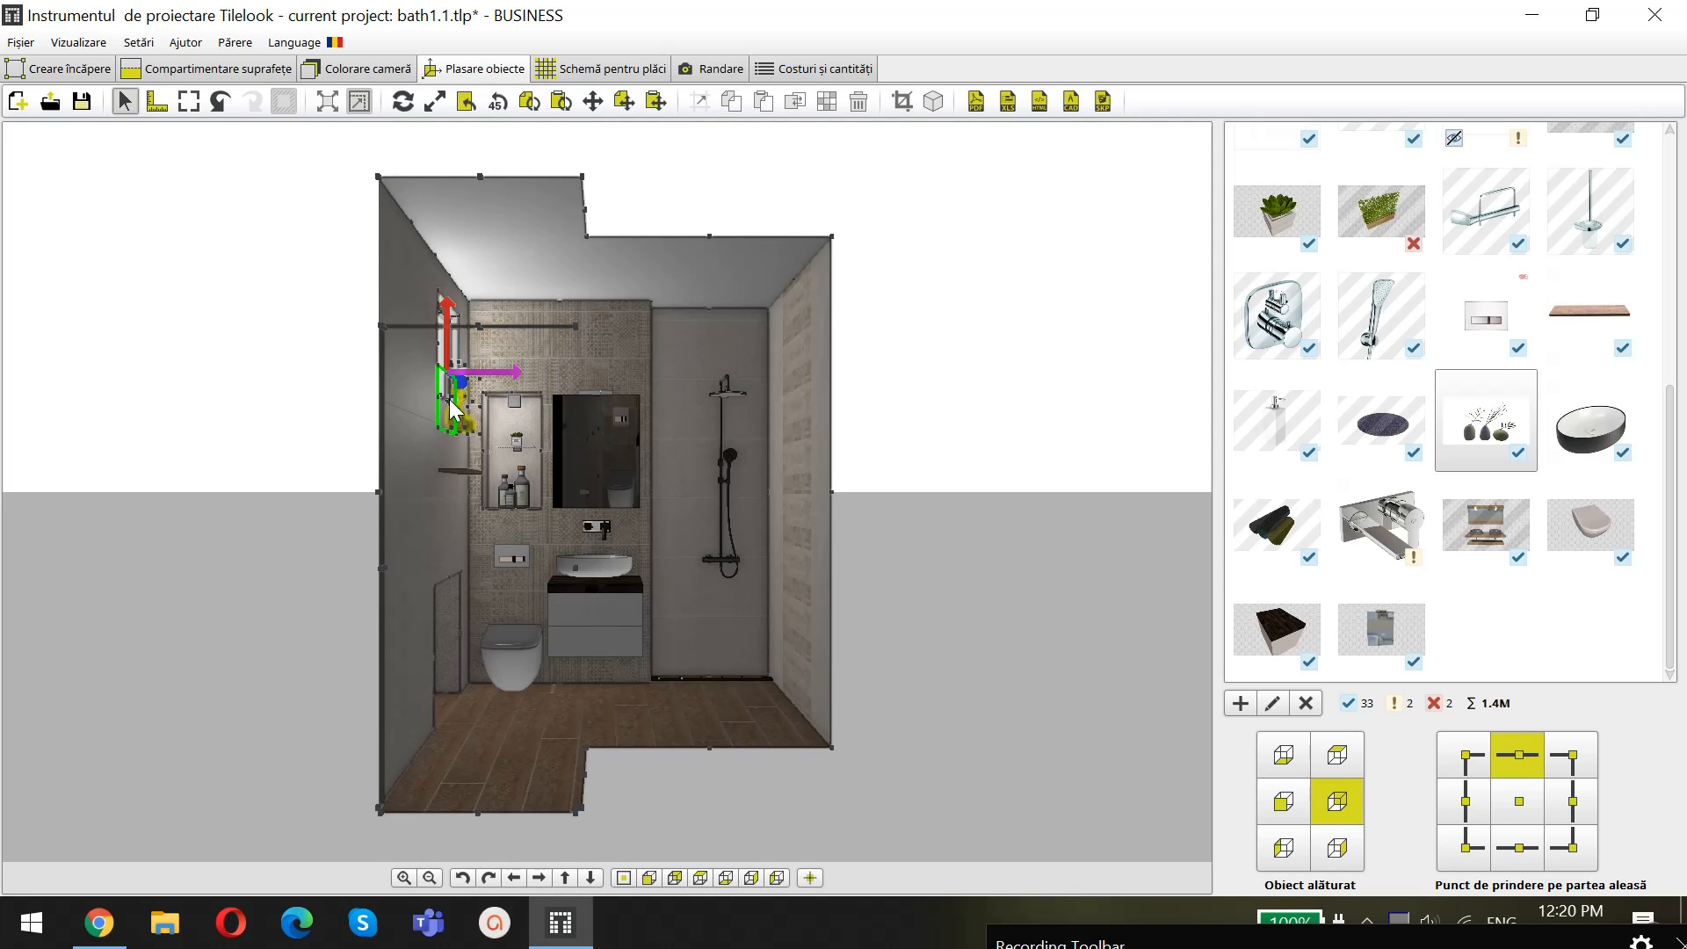
left_click_drag(450, 408, 447, 458)
mouse_move(494, 402)
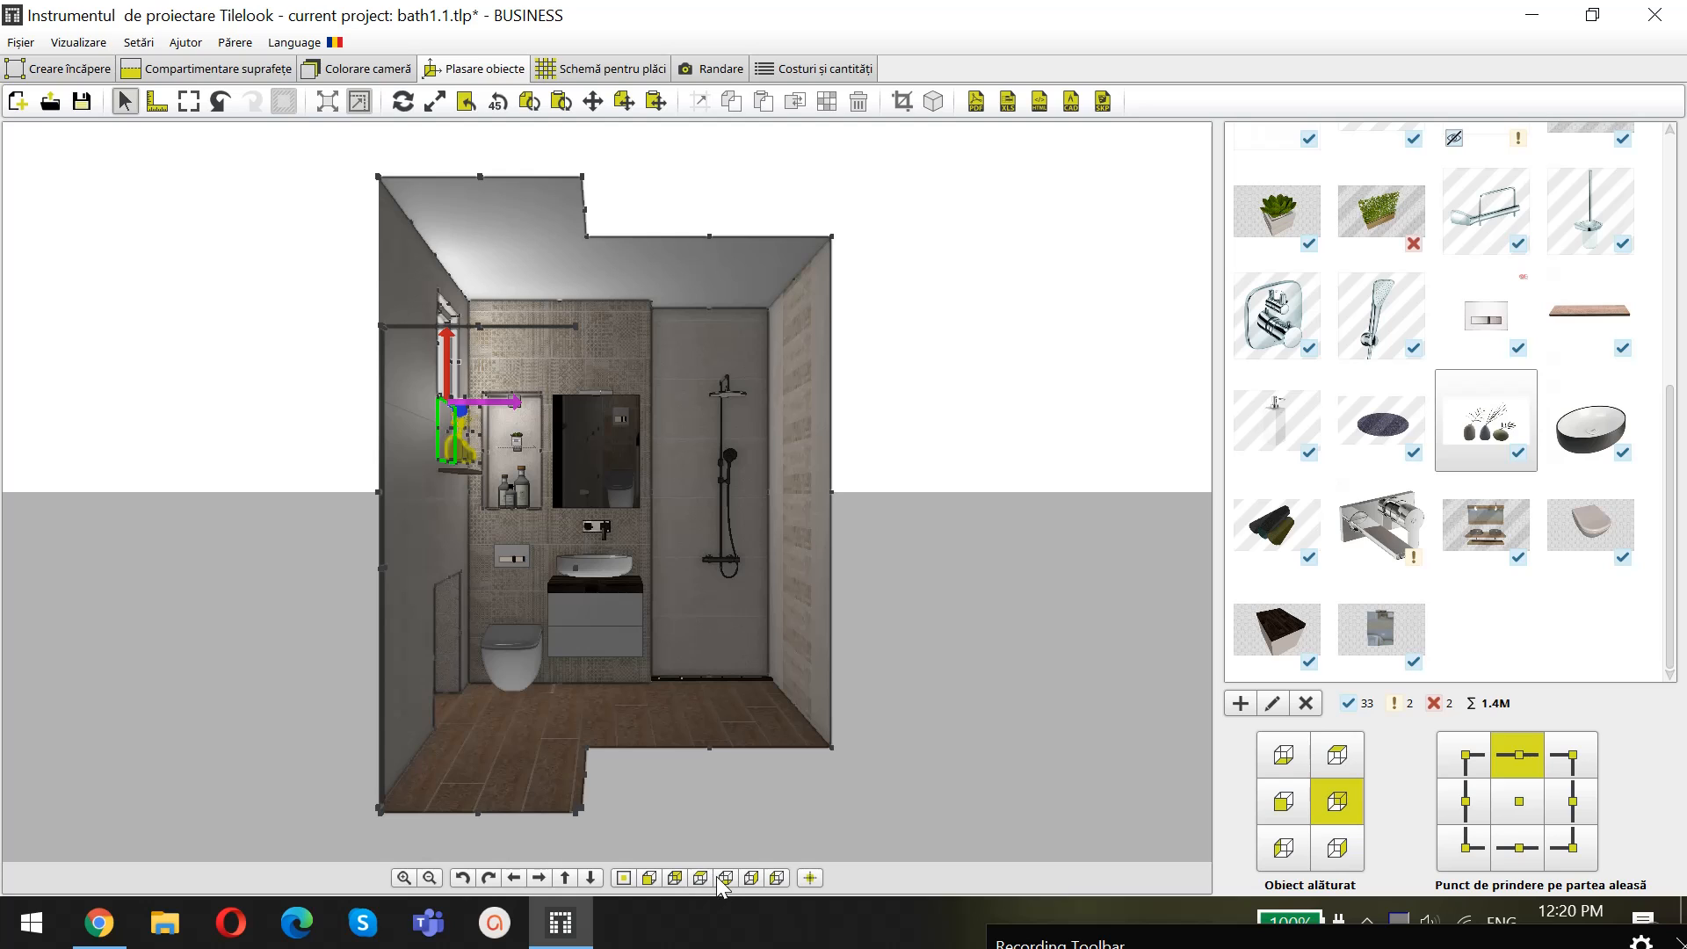
left_click(726, 879)
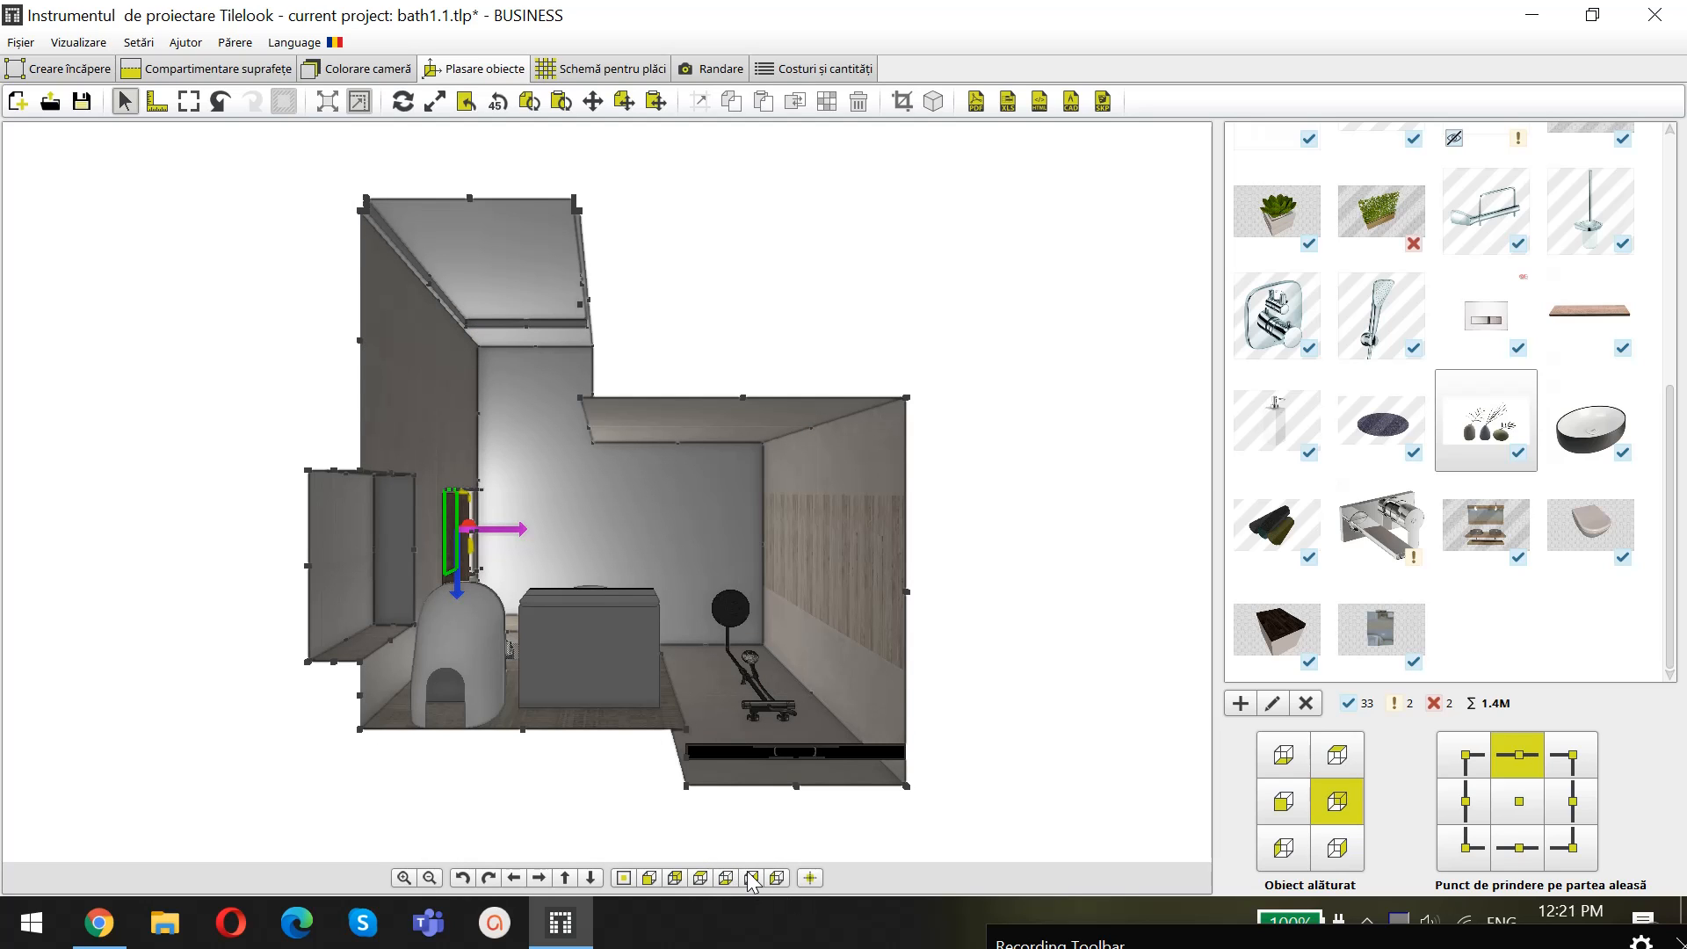
left_click(752, 879)
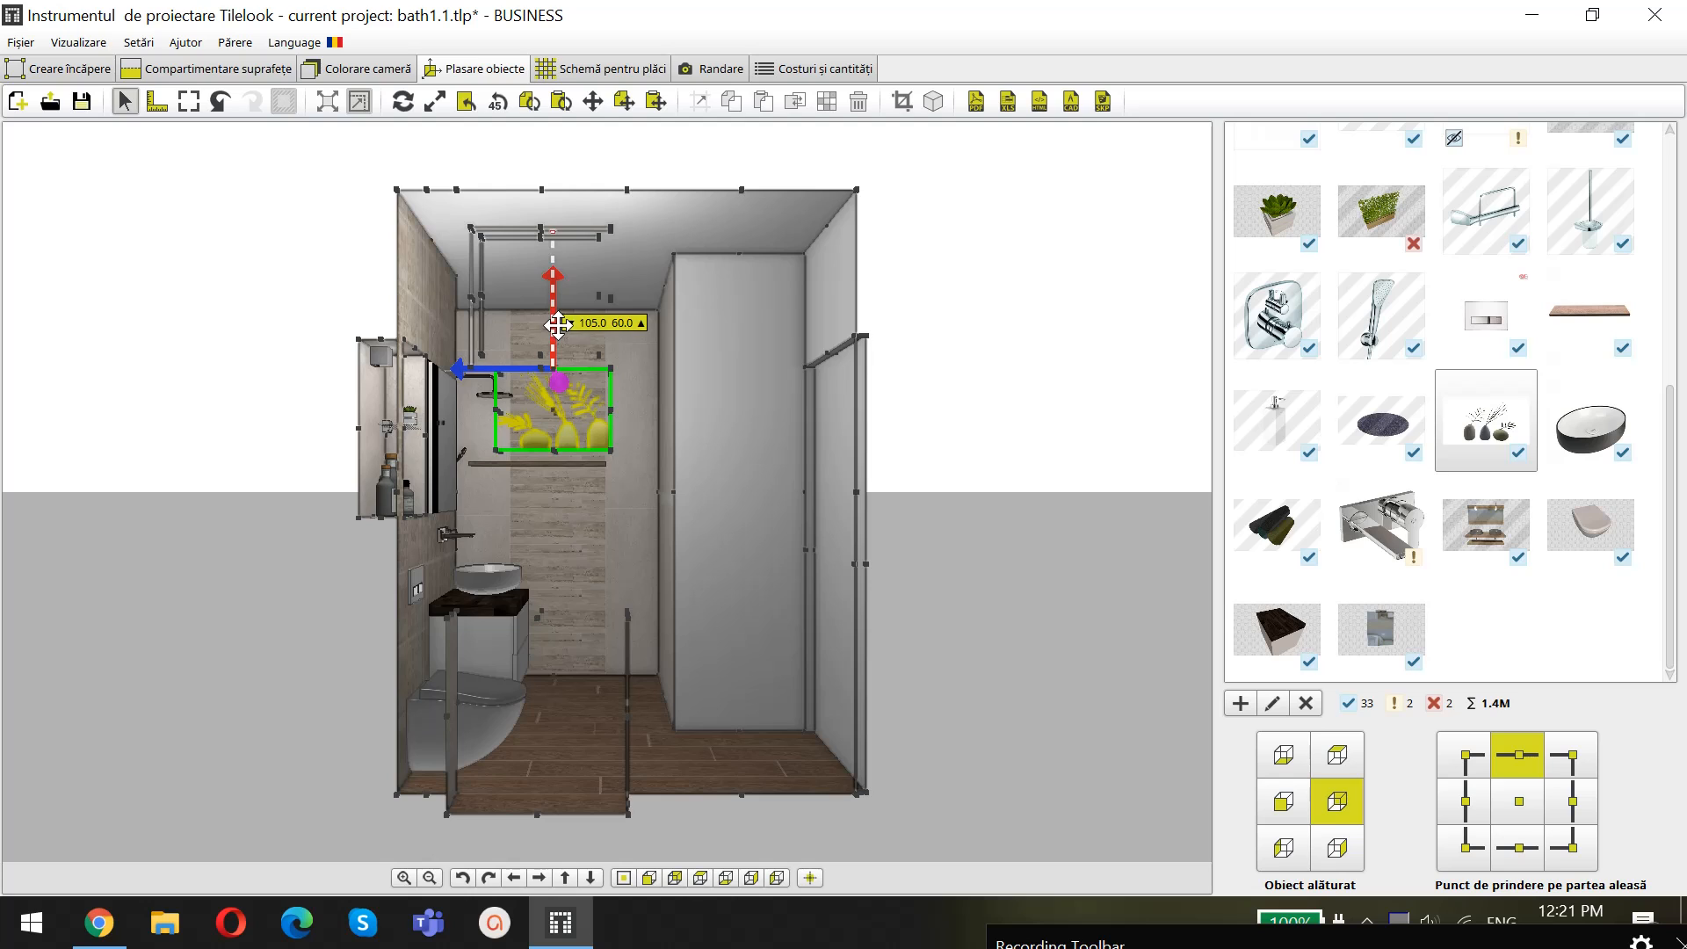
left_click_drag(558, 321, 515, 373)
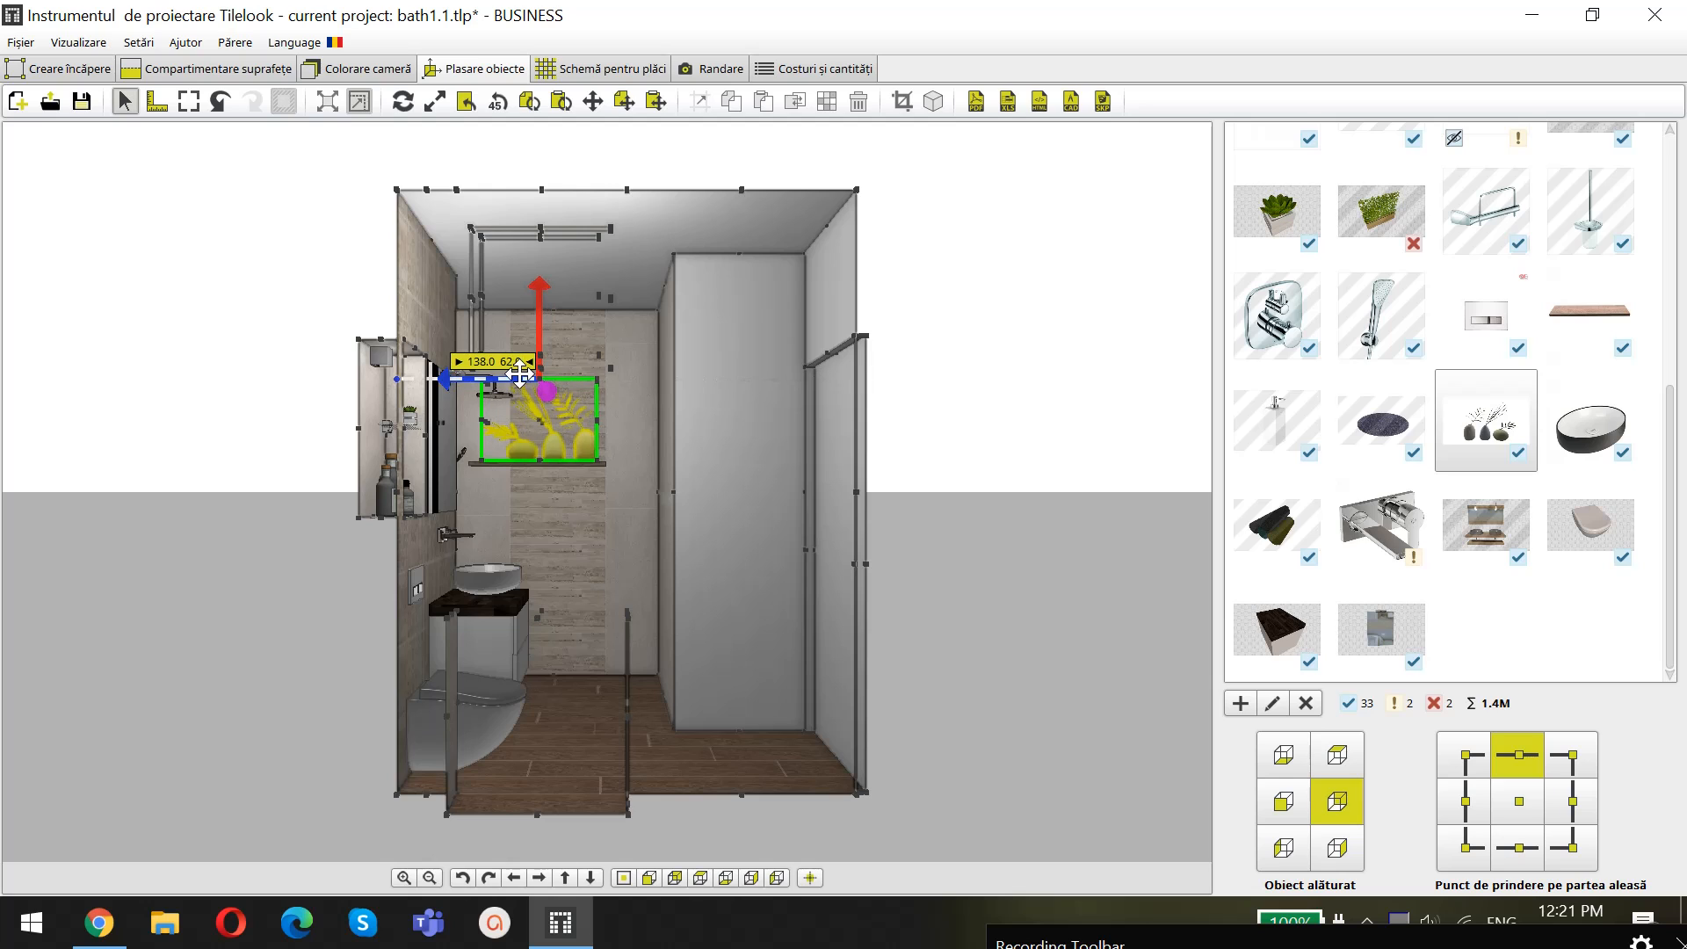
left_click(648, 878)
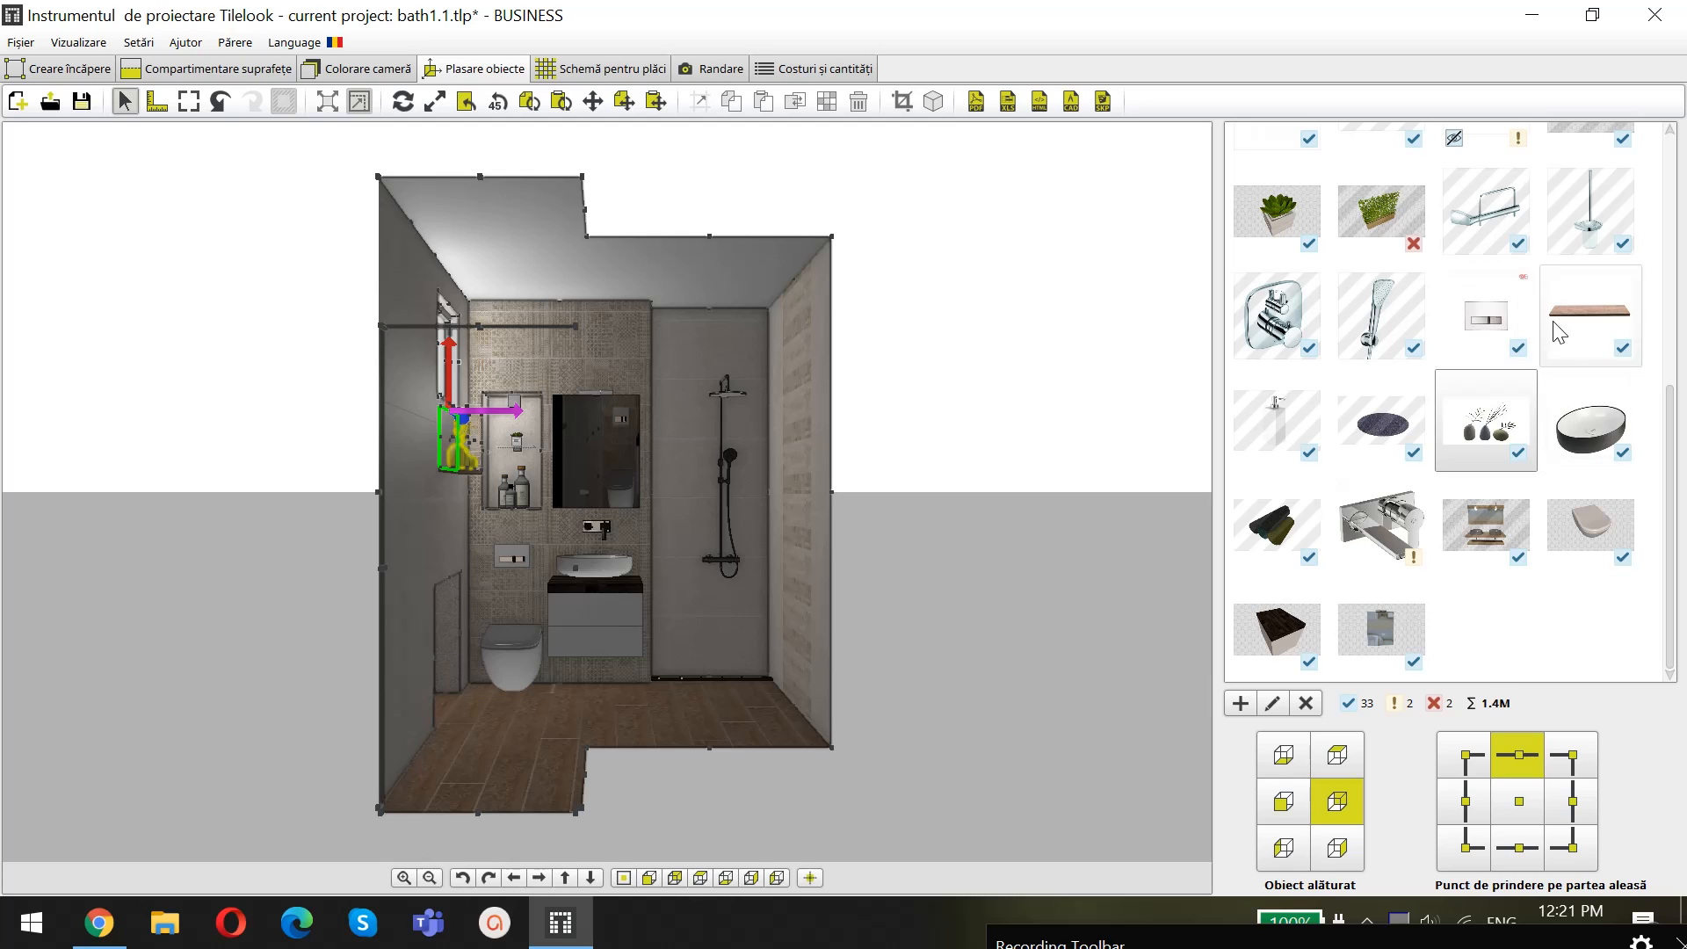
left_click(1376, 326)
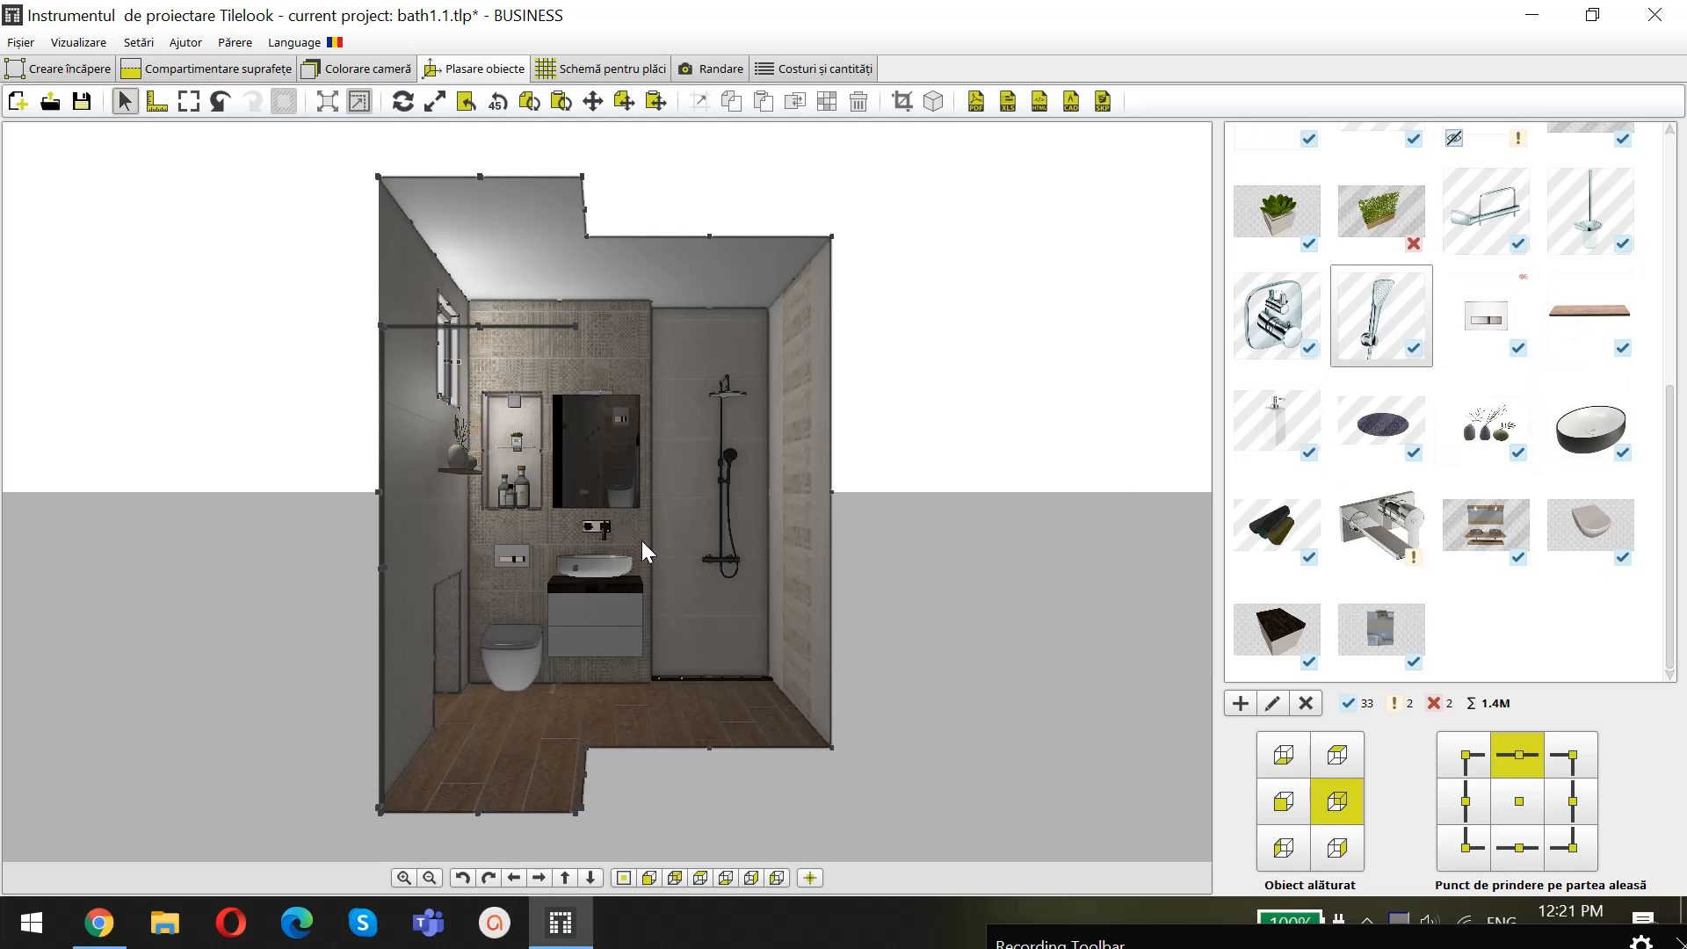
Place the LANA CARPET D. 200 BLUE on the floor, set its width to 70 cm and move it towards the vanity cabinet
scroll(966, 545, "up", 3)
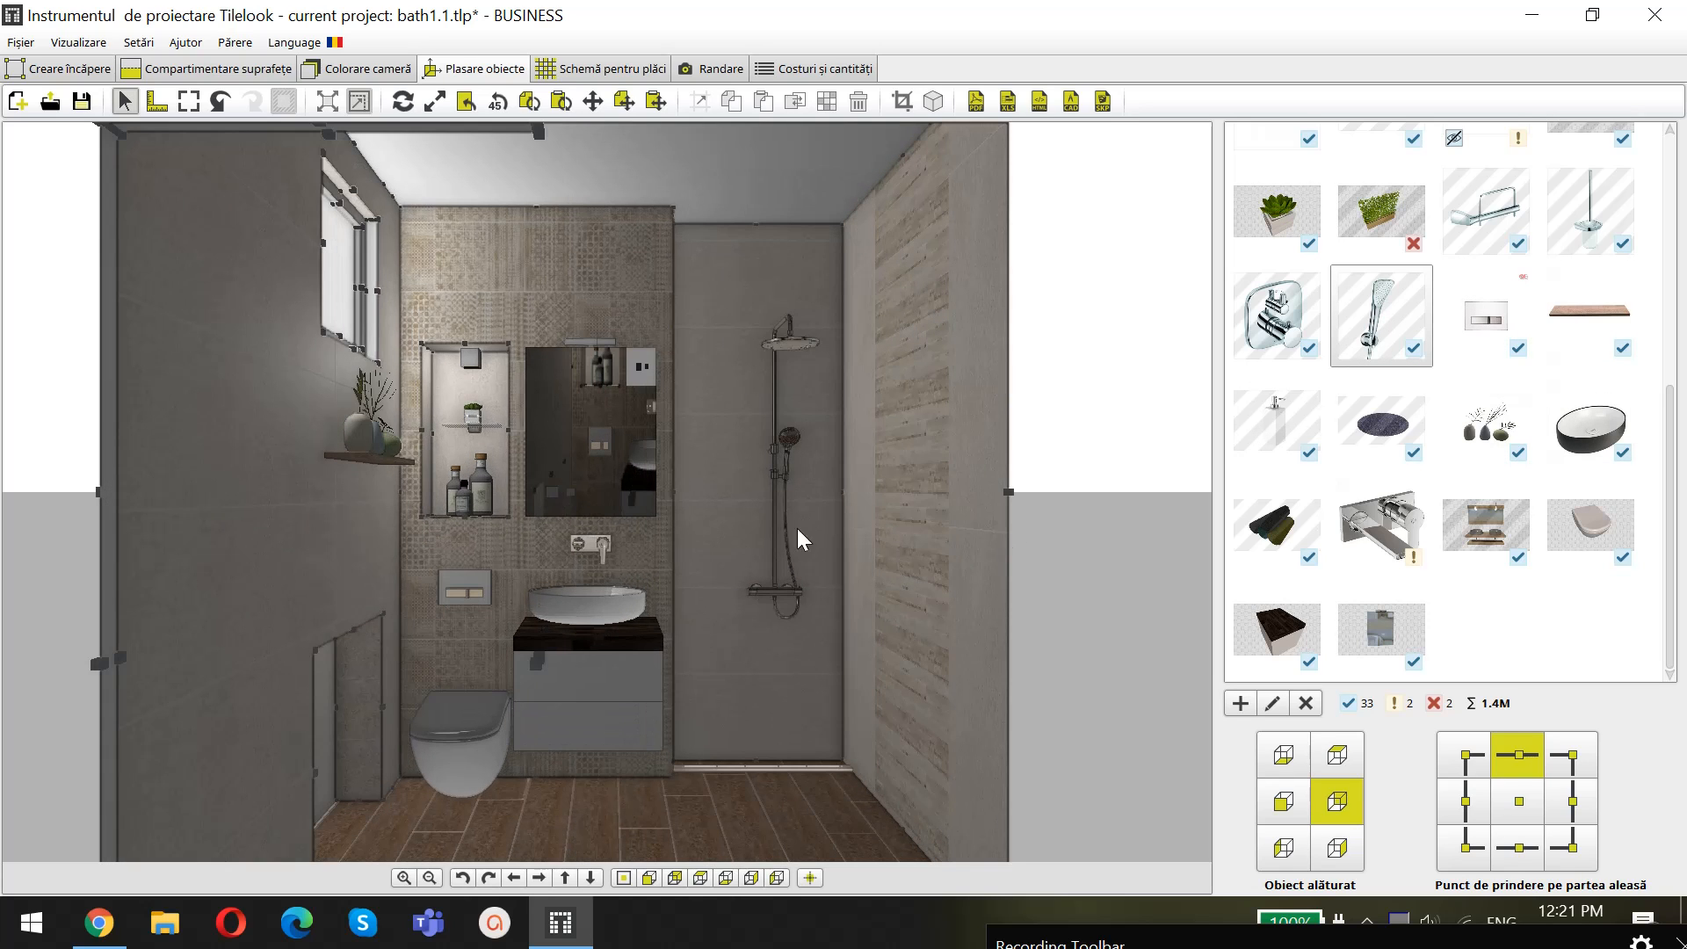
scroll(797, 529, "down", 2)
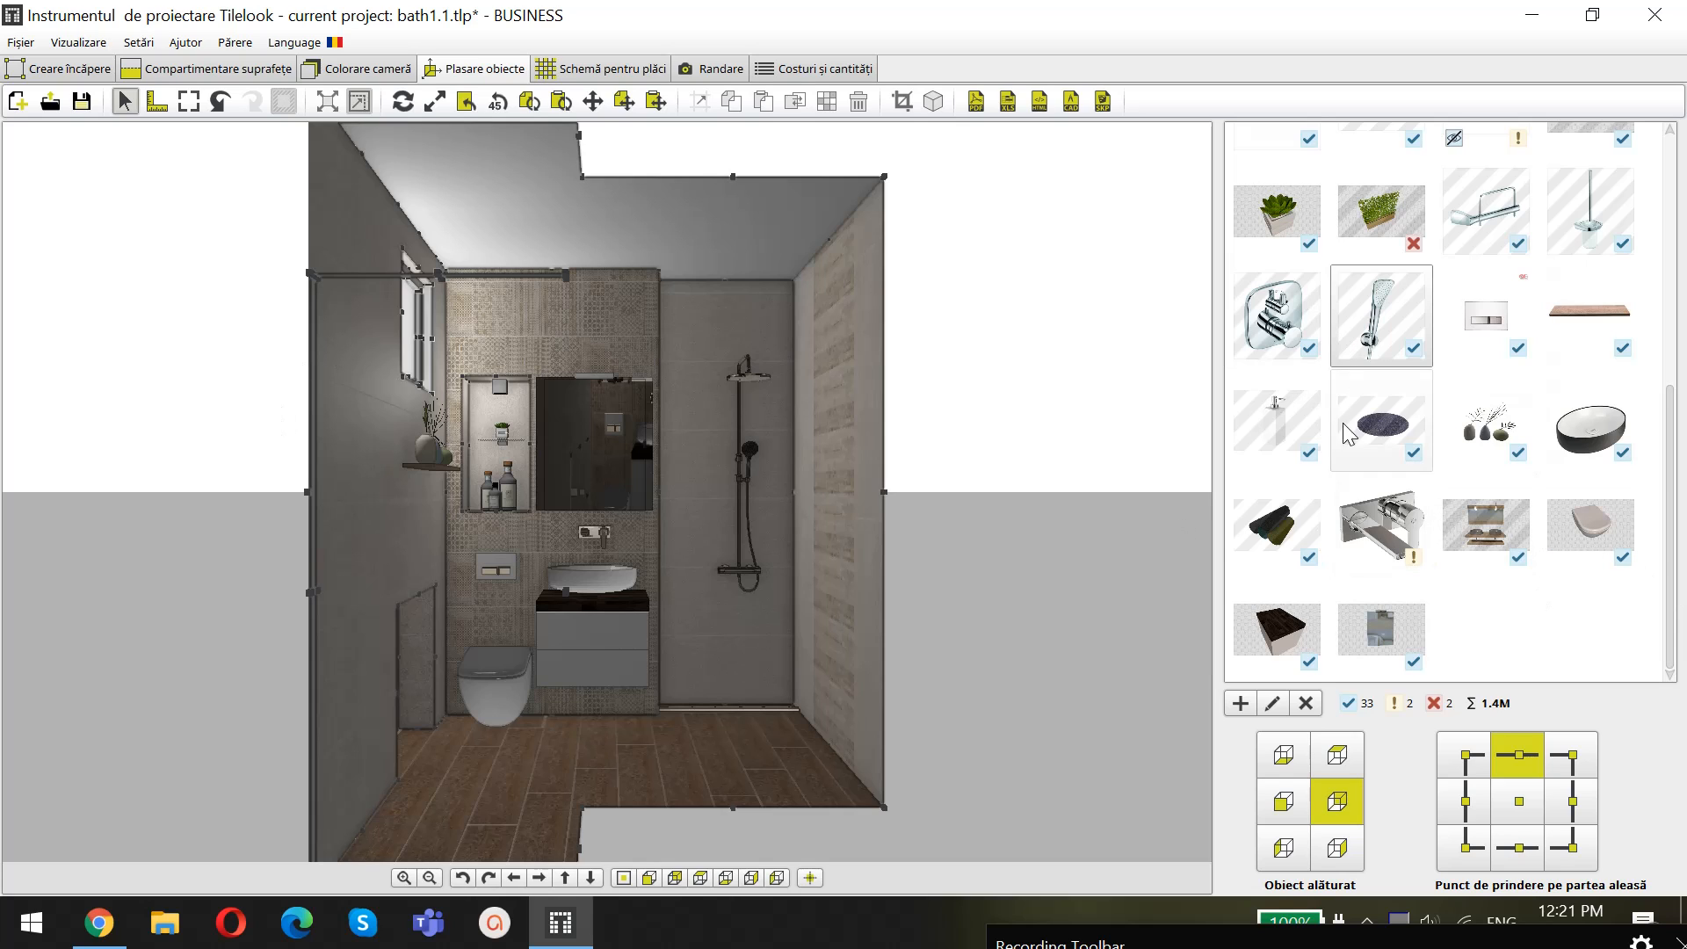
scroll(1518, 432, "up", 3)
scroll(1511, 431, "down", 3)
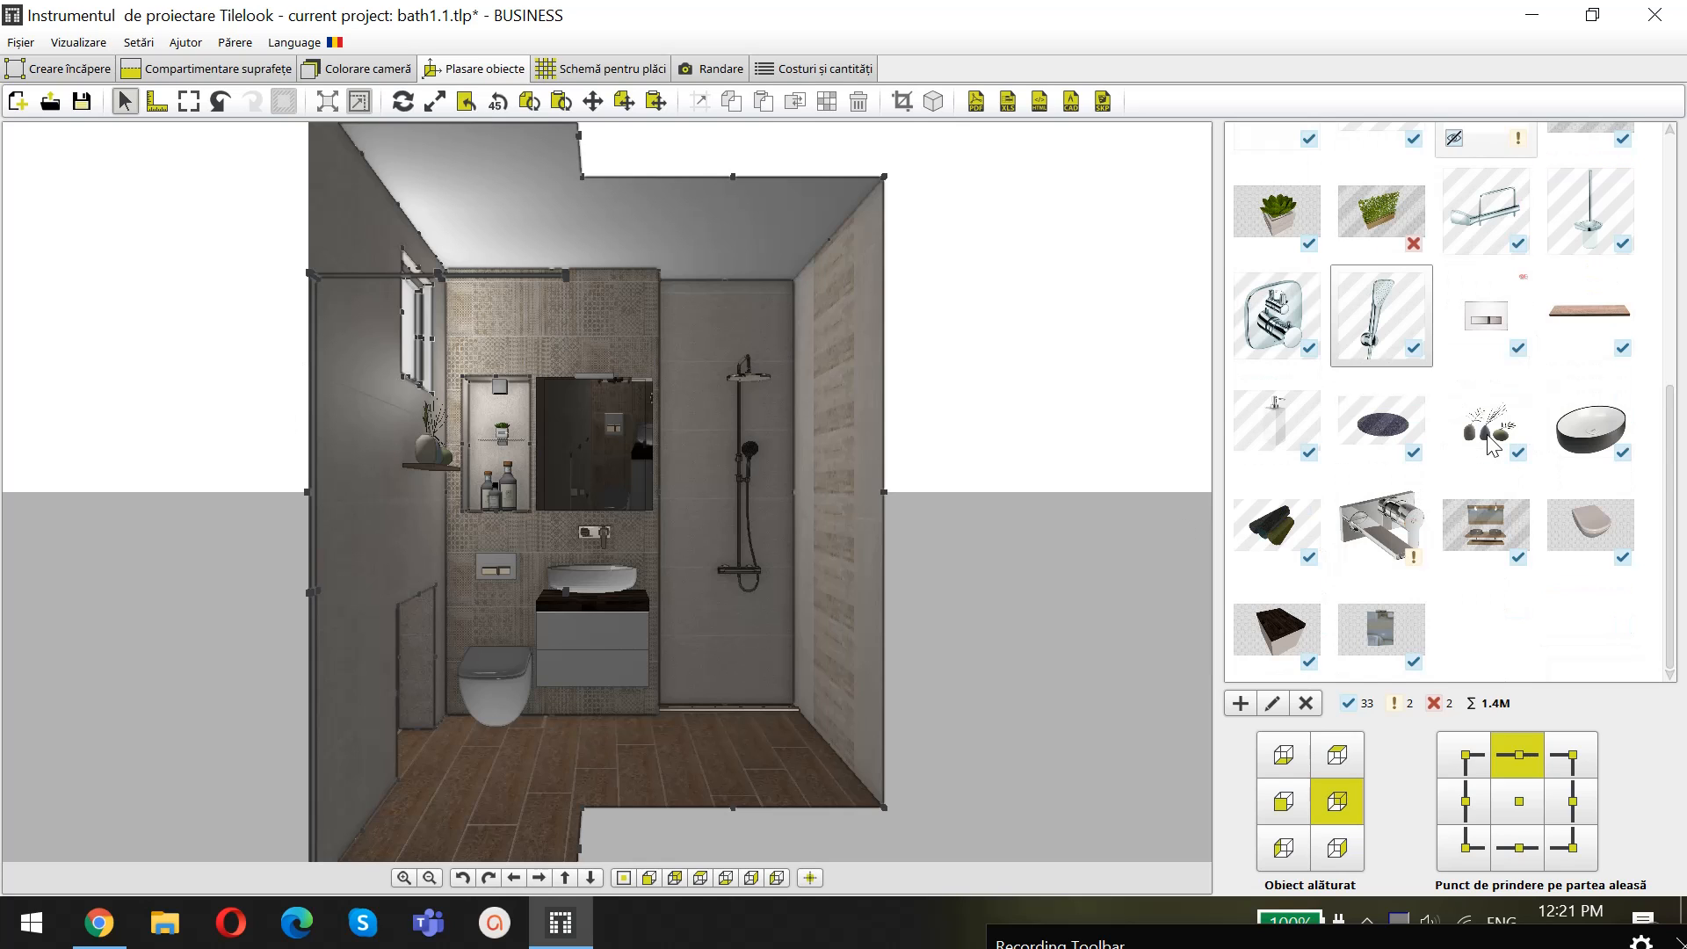
left_click(1381, 428)
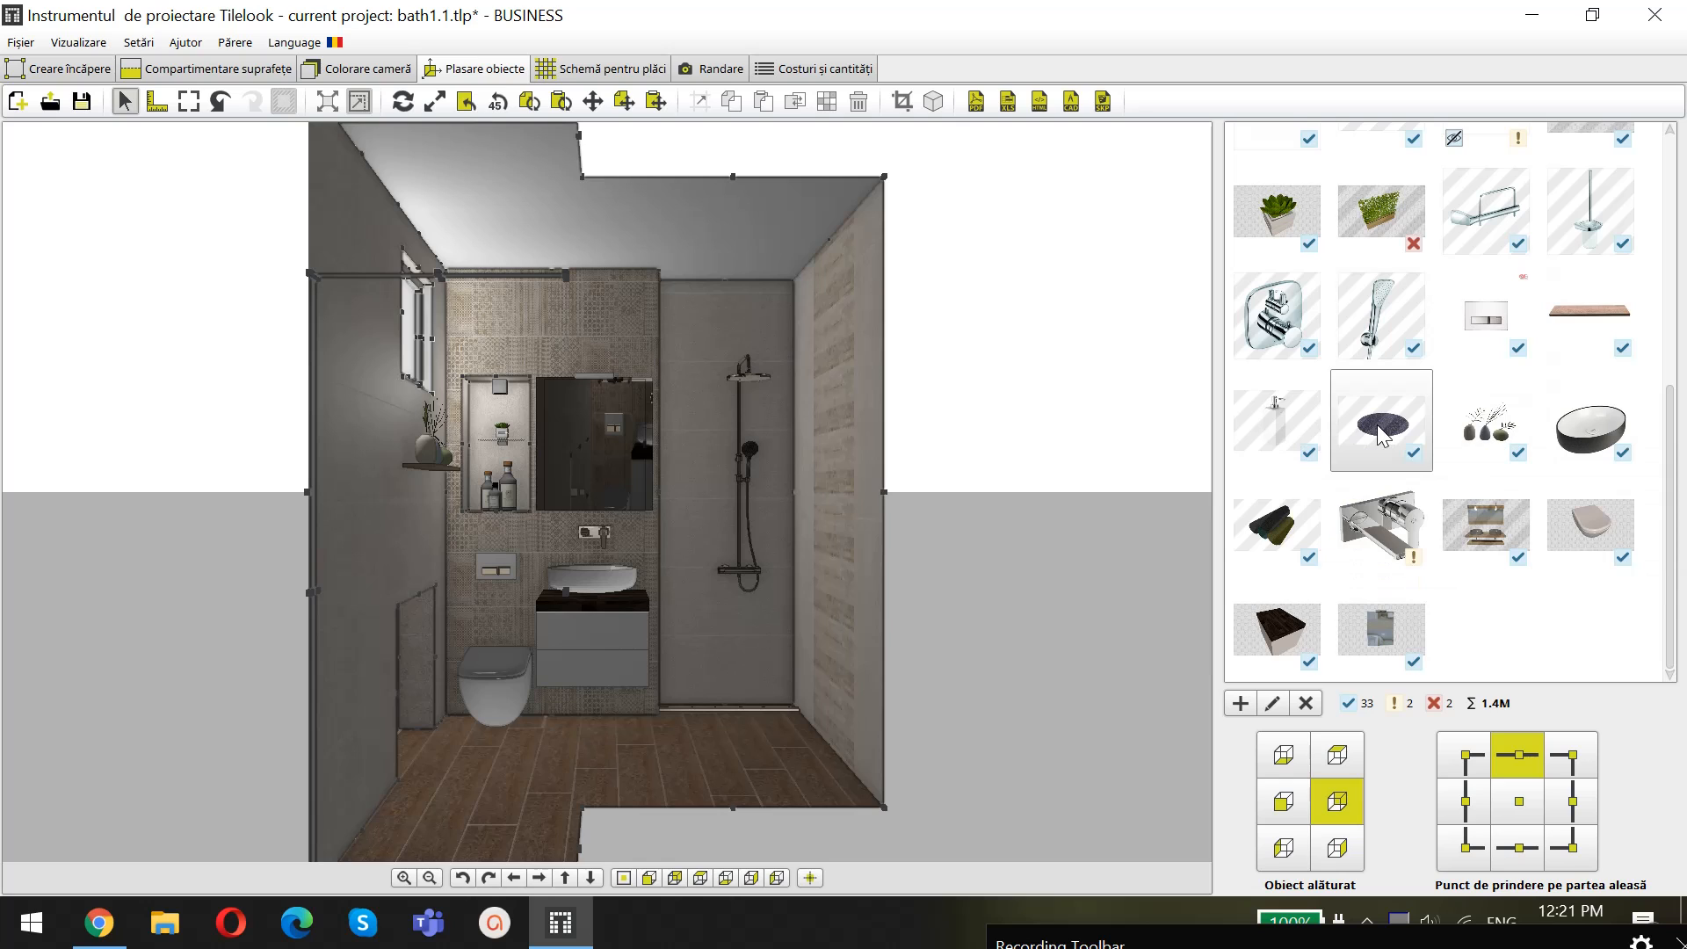
left_click(602, 760)
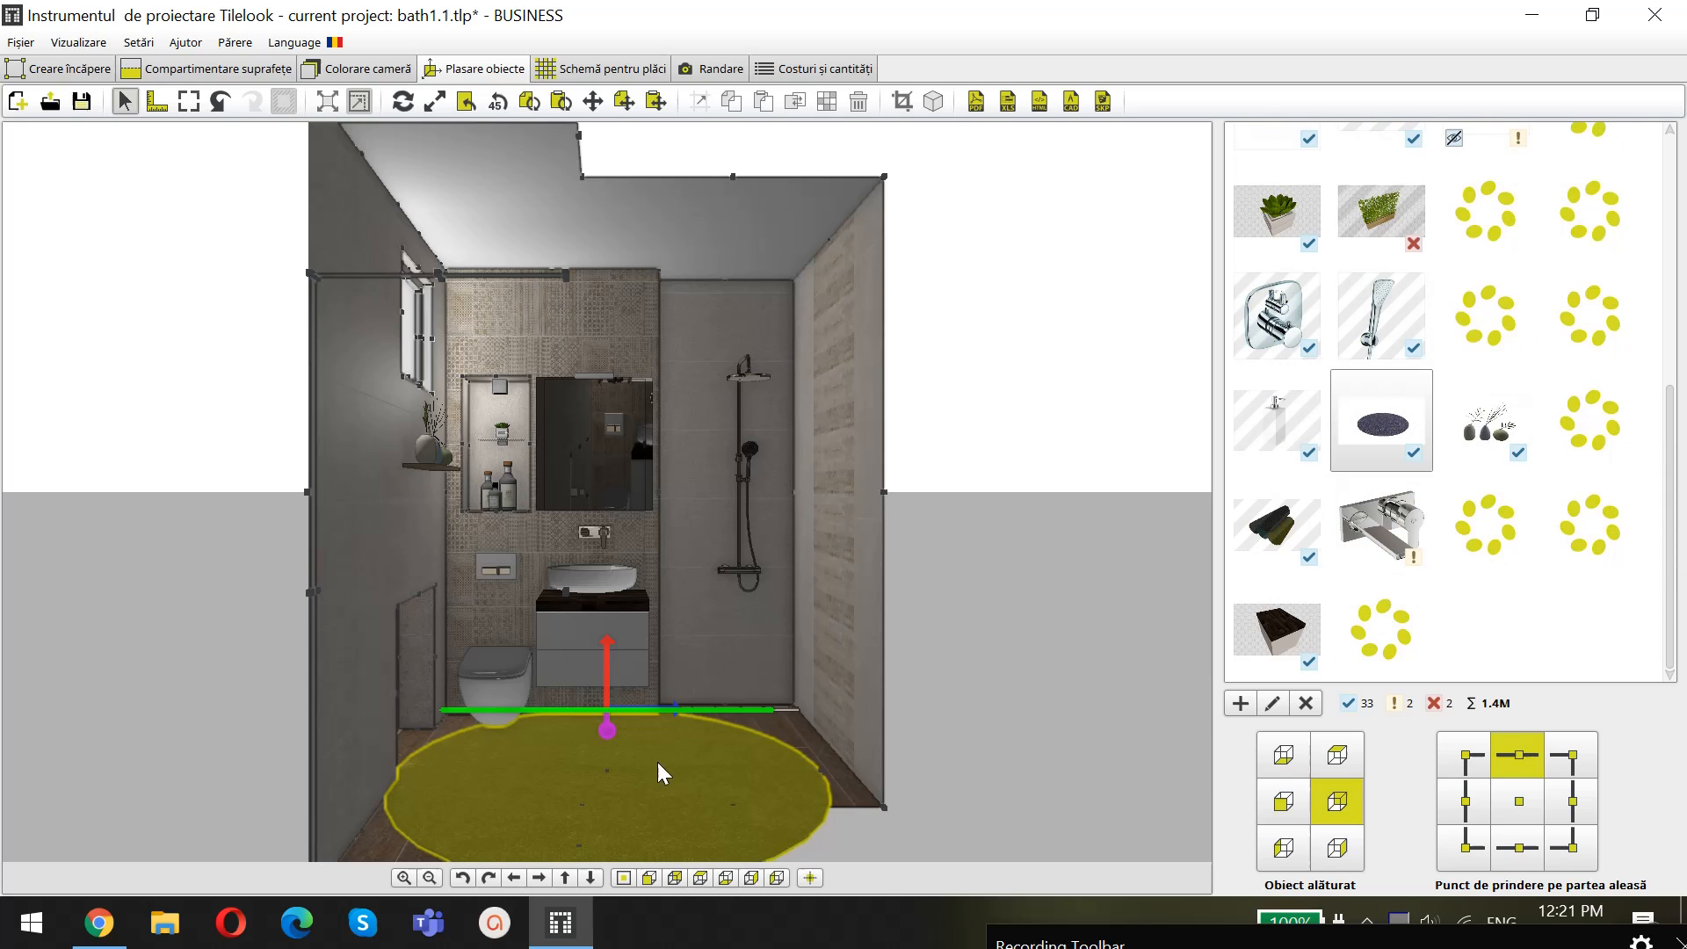
left_click(1274, 703)
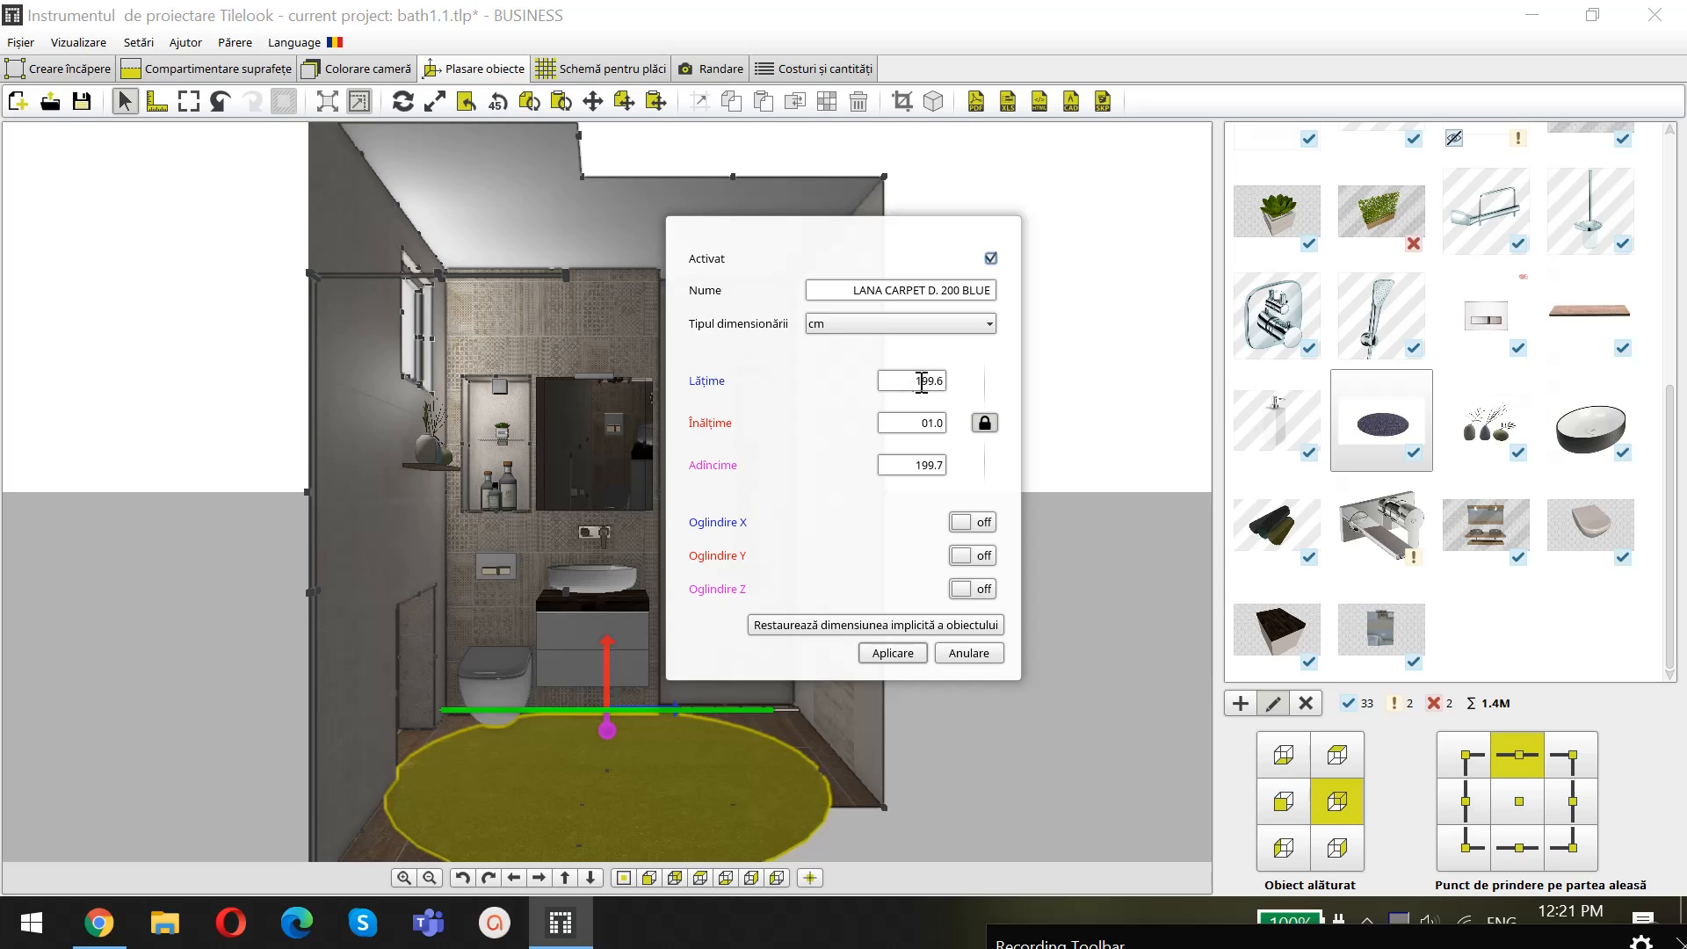
double_click(933, 380)
type("70")
left_click(891, 654)
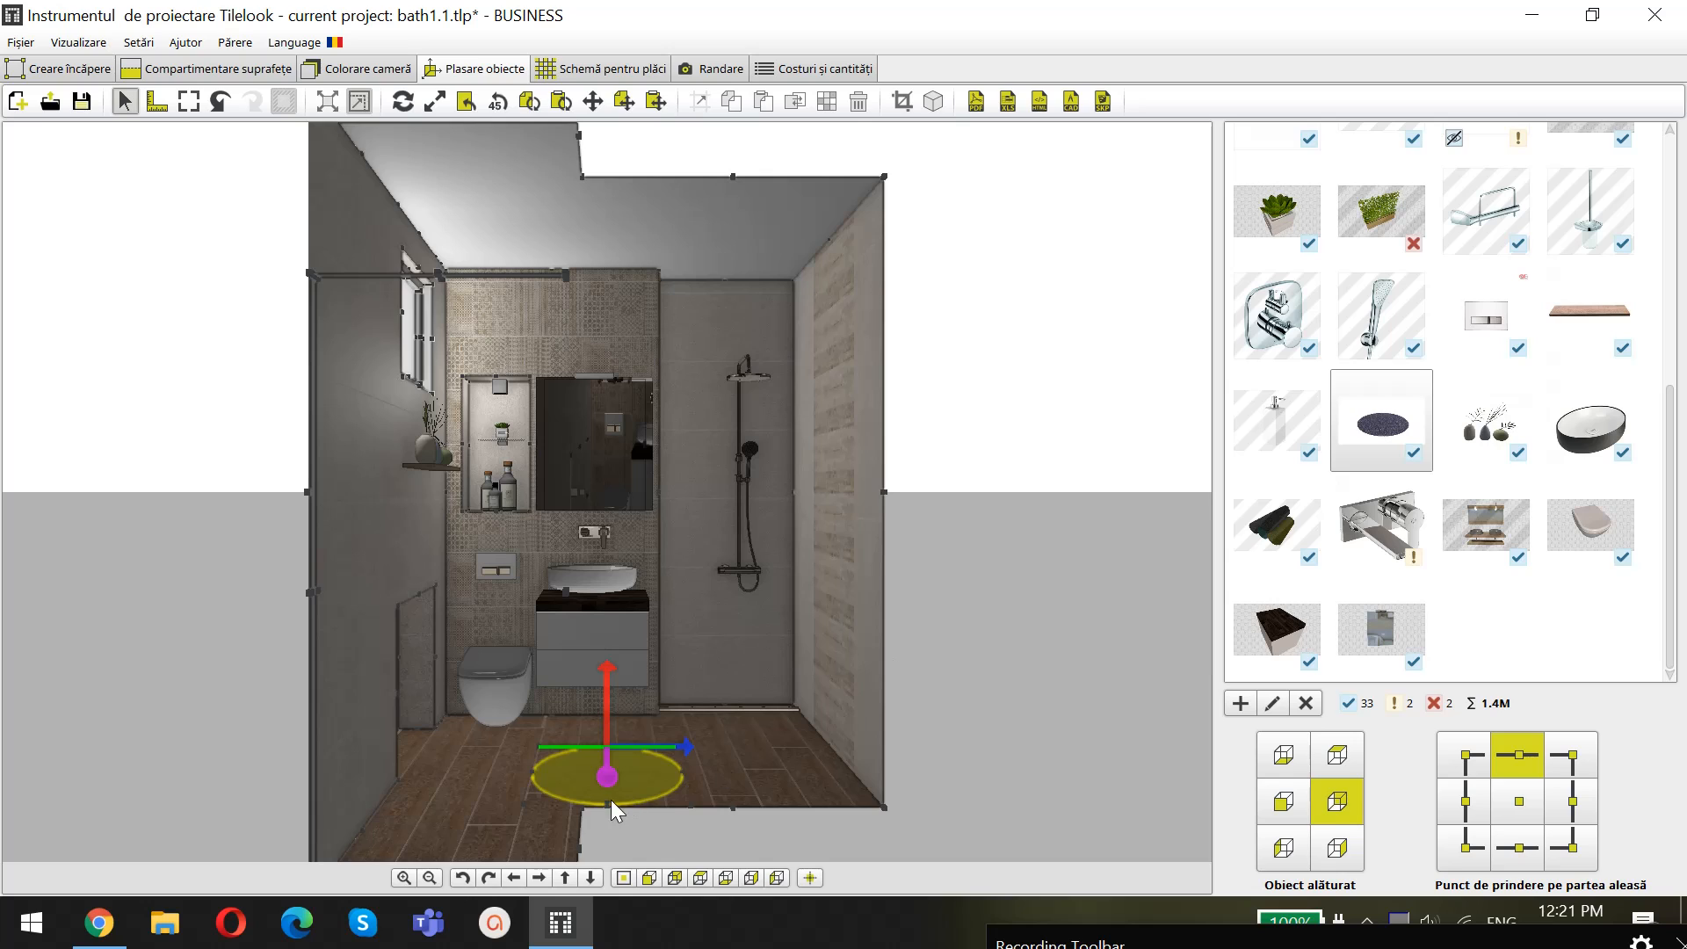
left_click_drag(610, 780, 606, 757)
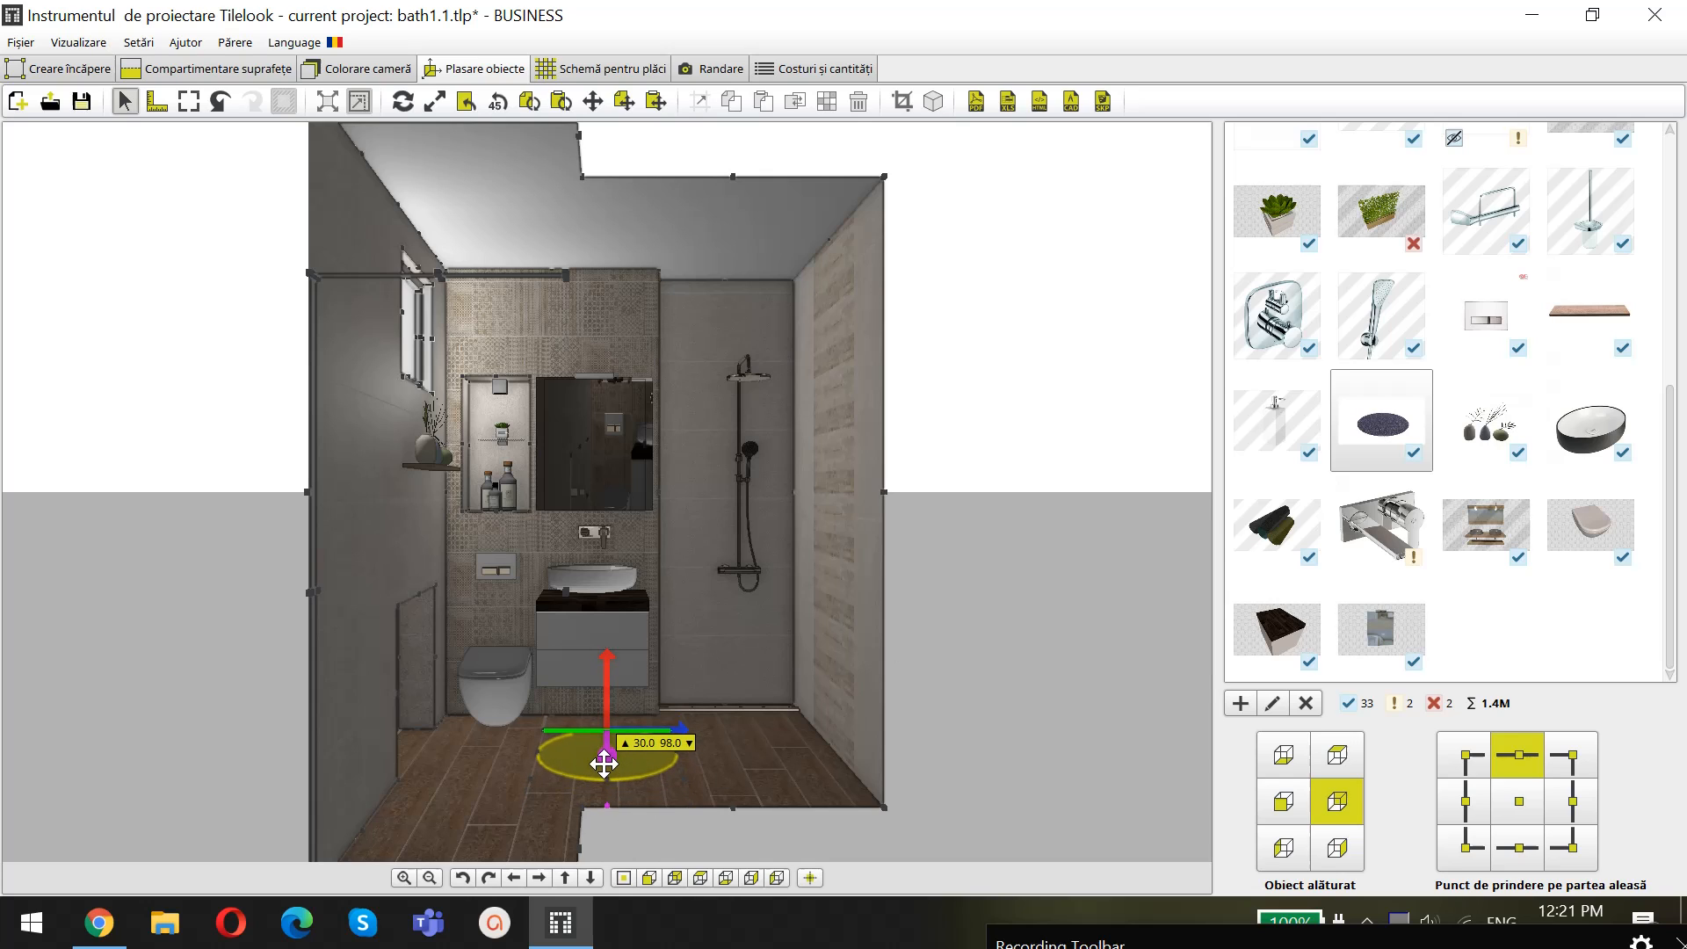
Delete the round carpet from the project
left_click(1307, 706)
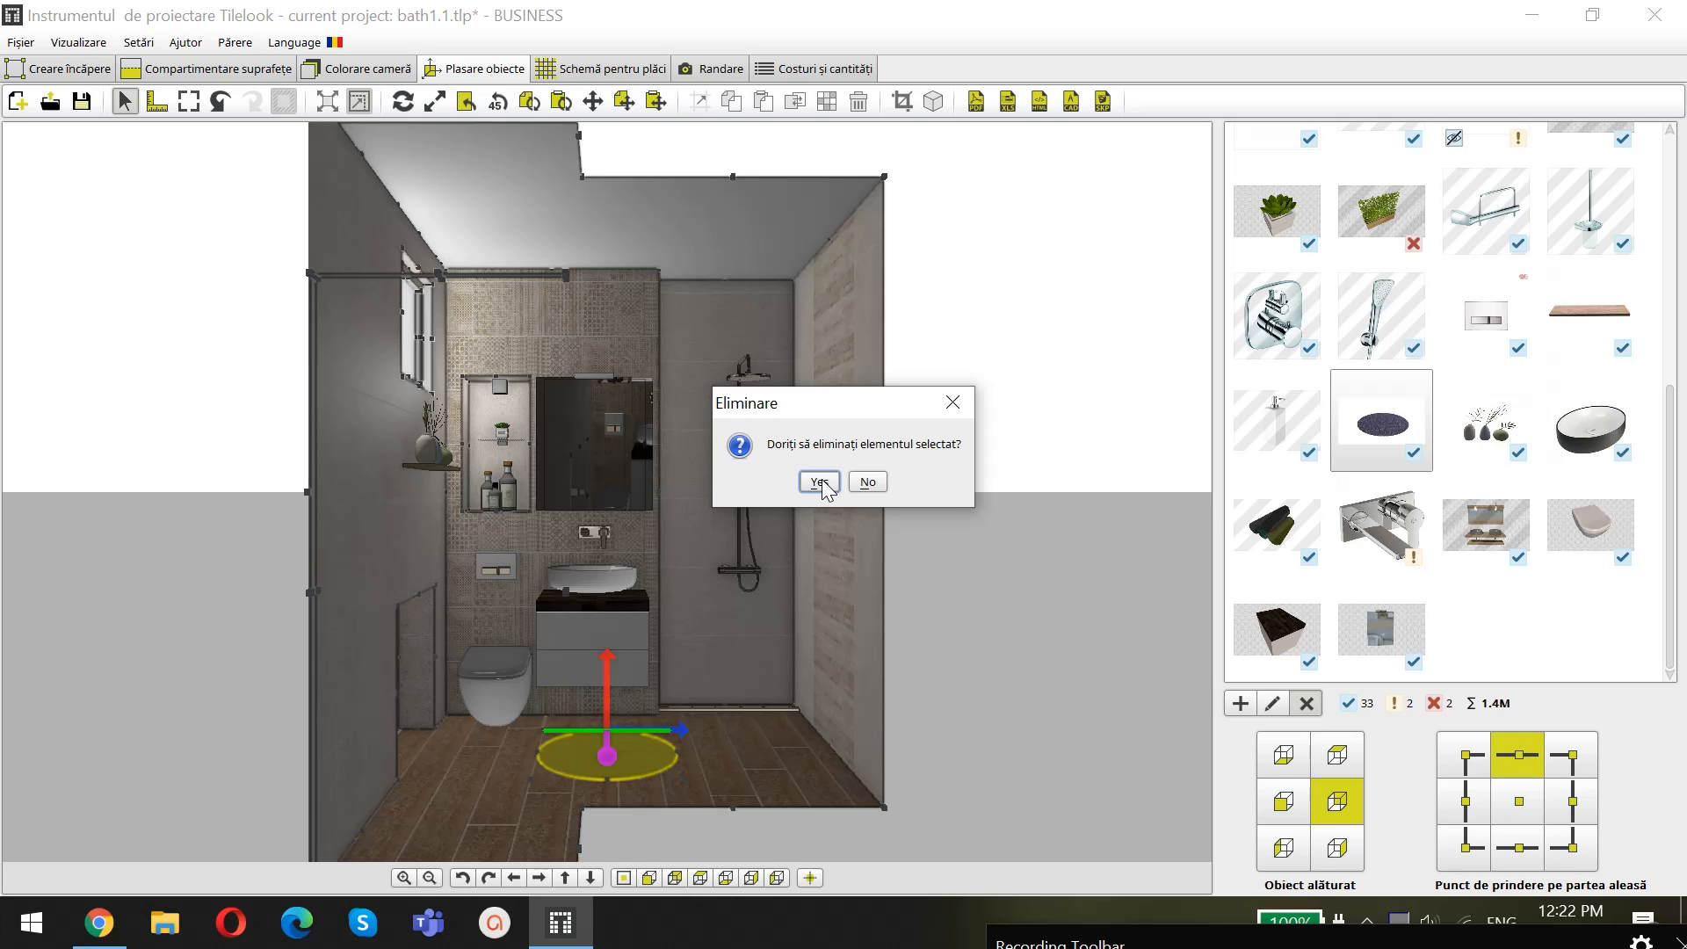
left_click(820, 482)
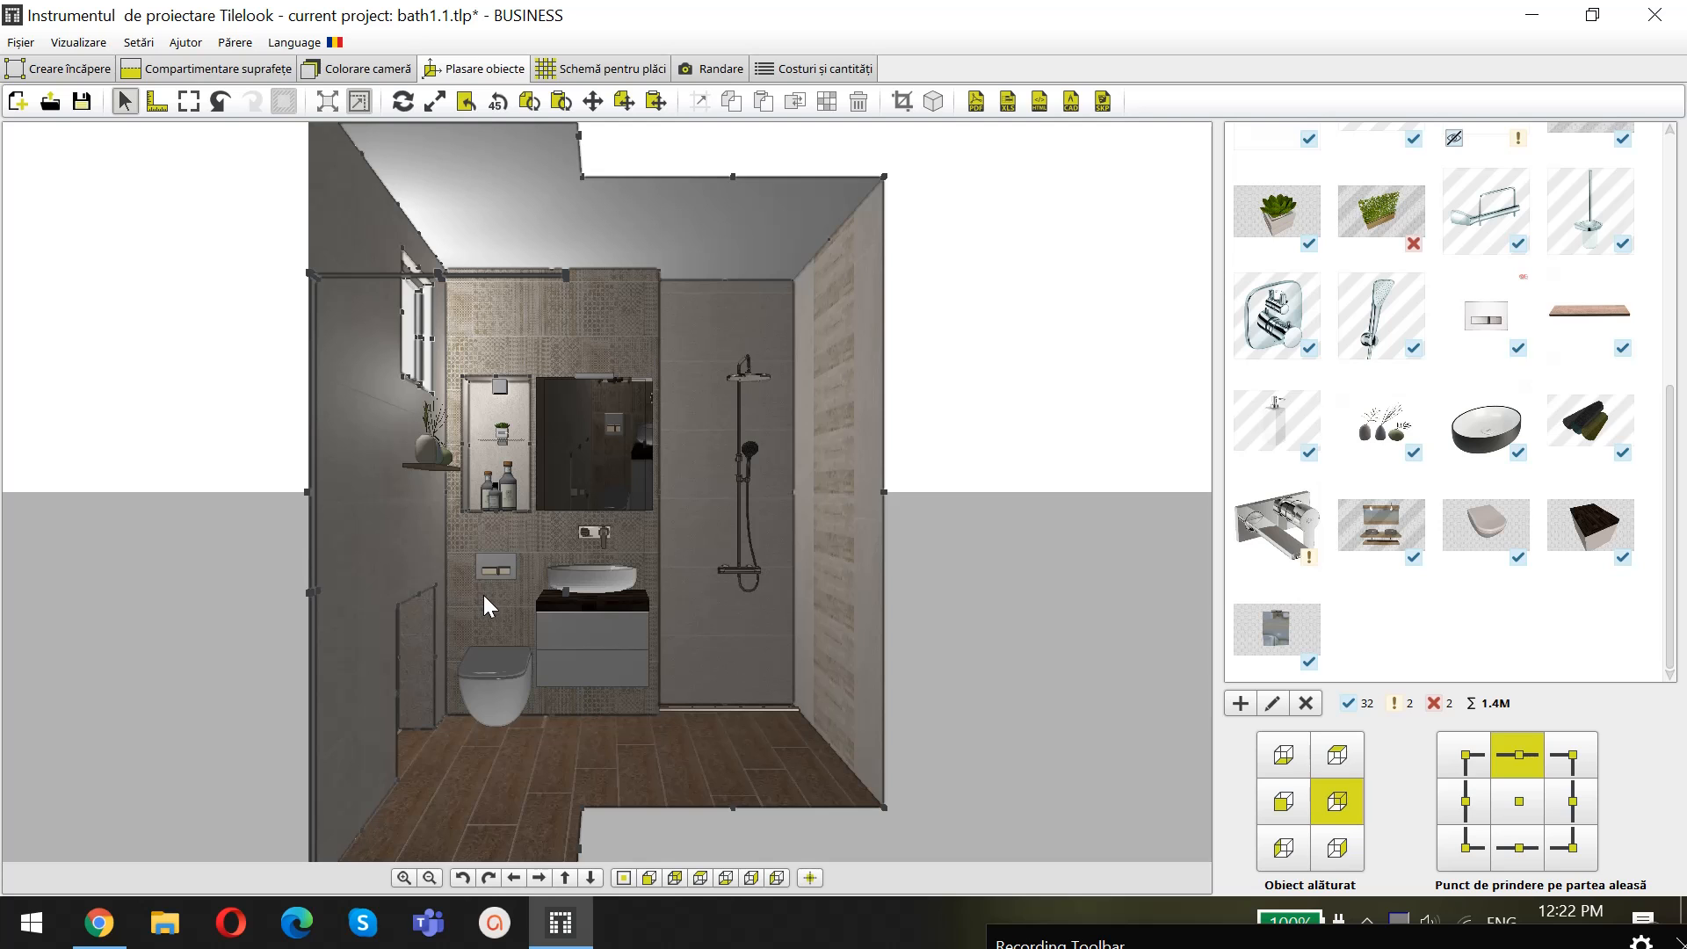
Examine the furnished back wall up close, including the niche, mirror, wall mixer and washbasin
scroll(505, 591, "up", 2)
scroll(545, 606, "down", 5)
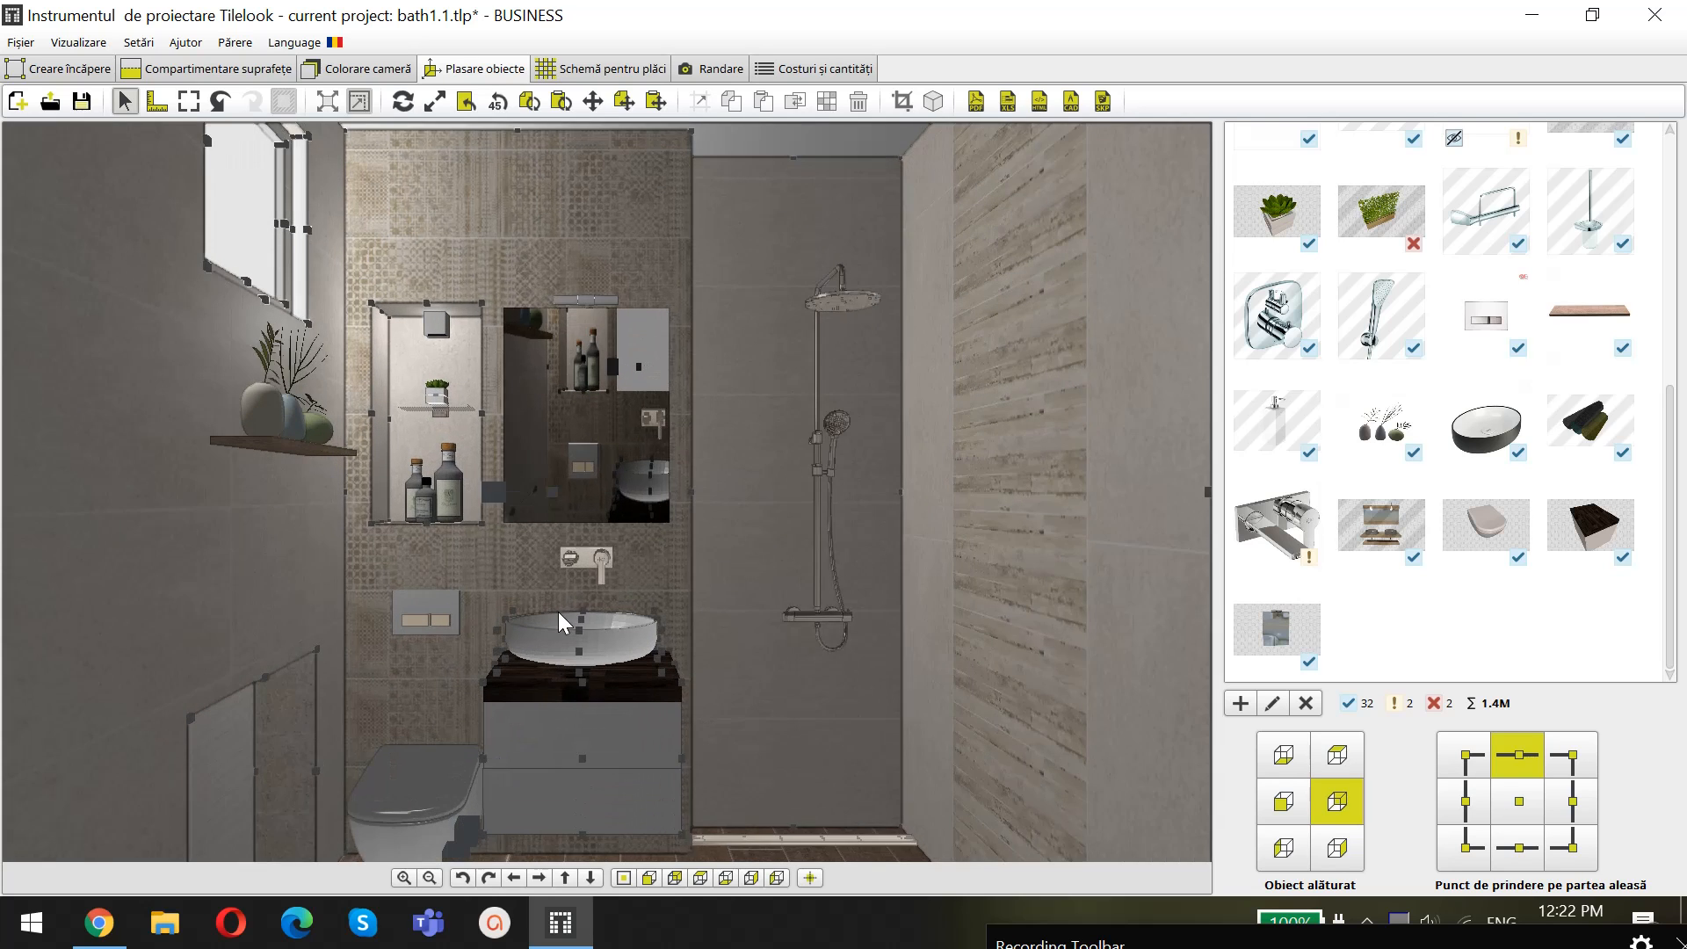
scroll(570, 616, "up", 5)
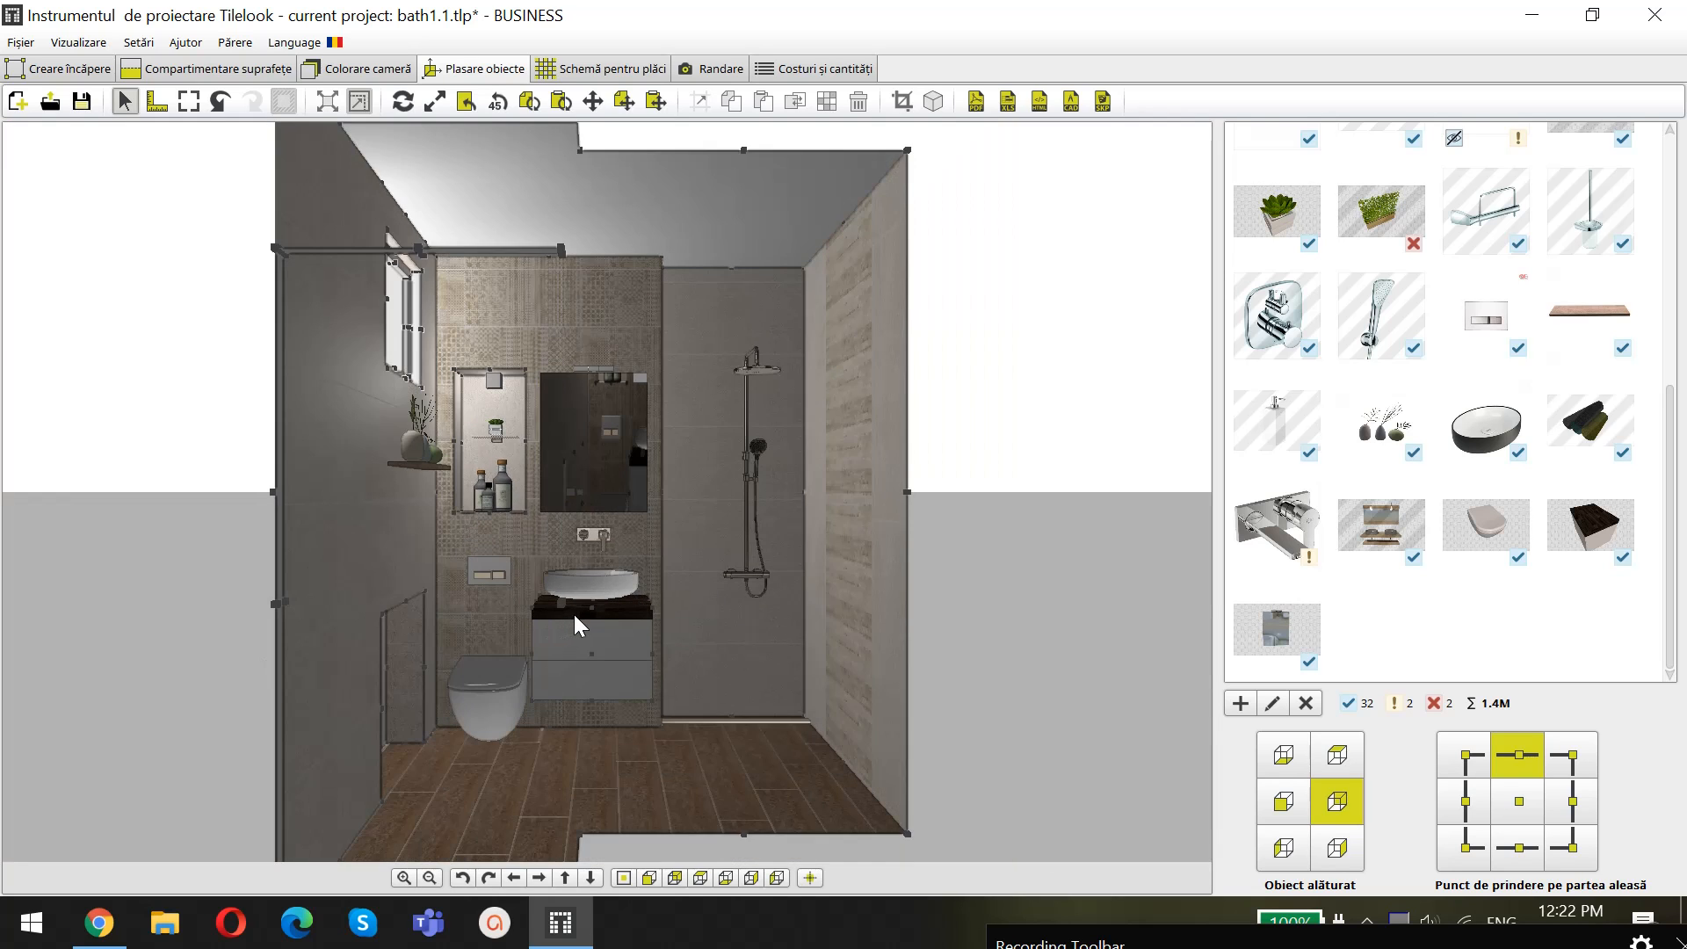
scroll(580, 618, "down", 2)
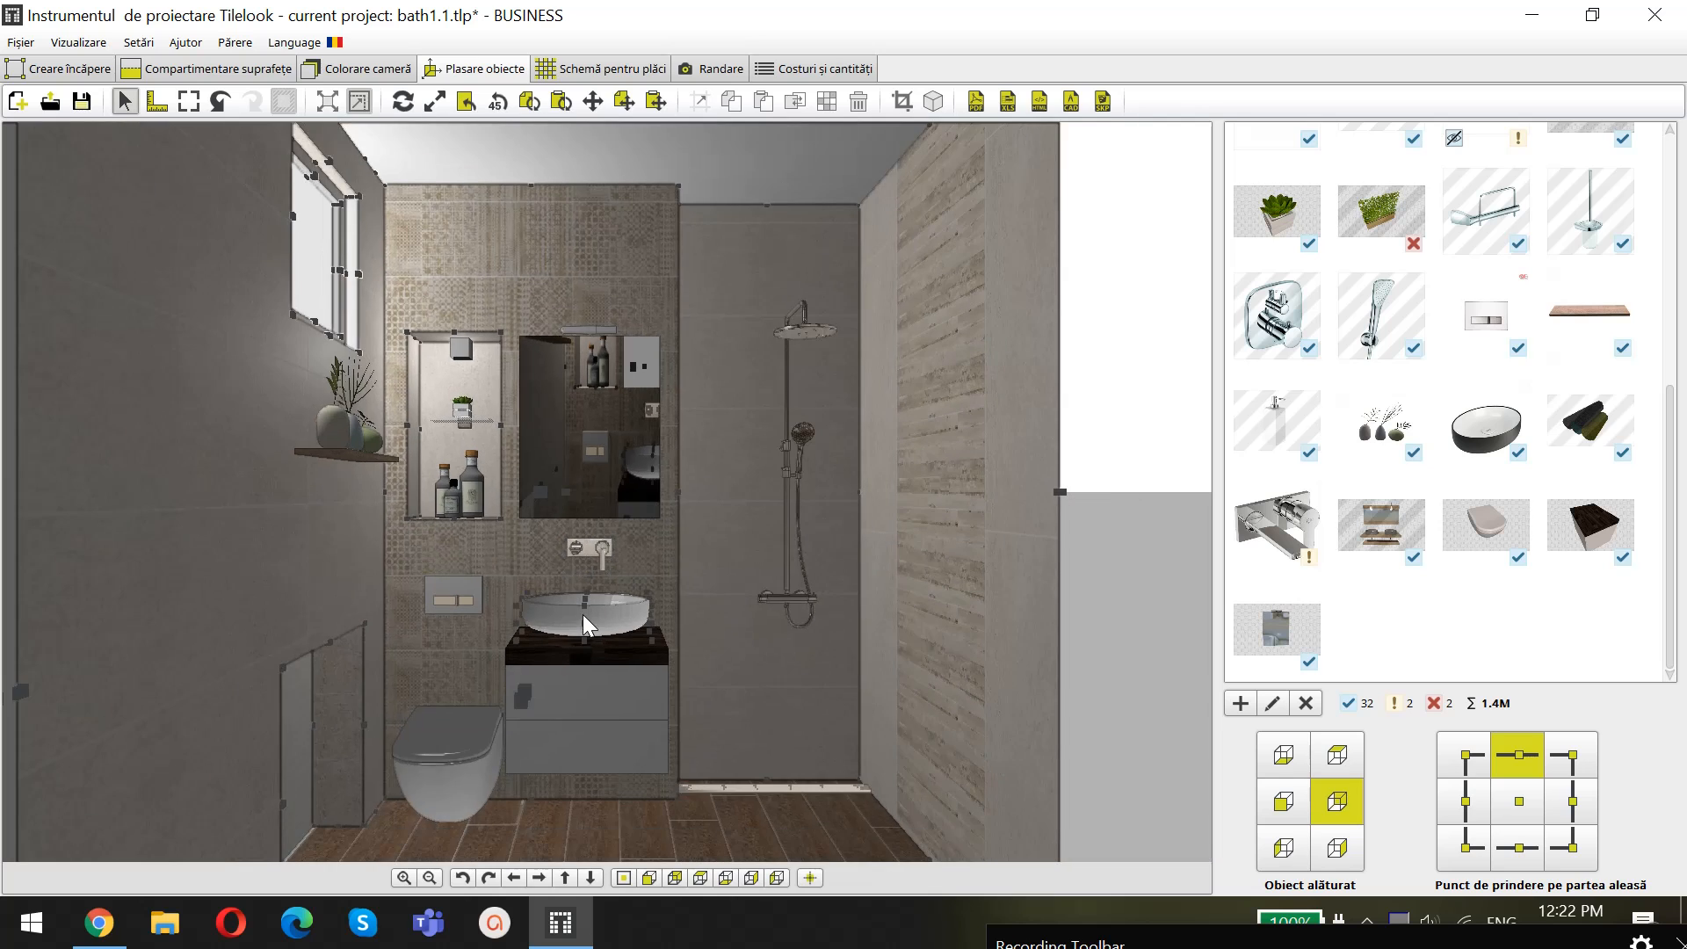
scroll(590, 614, "up", 2)
scroll(594, 613, "up", 1)
scroll(598, 620, "down", 6)
scroll(616, 502, "up", 2)
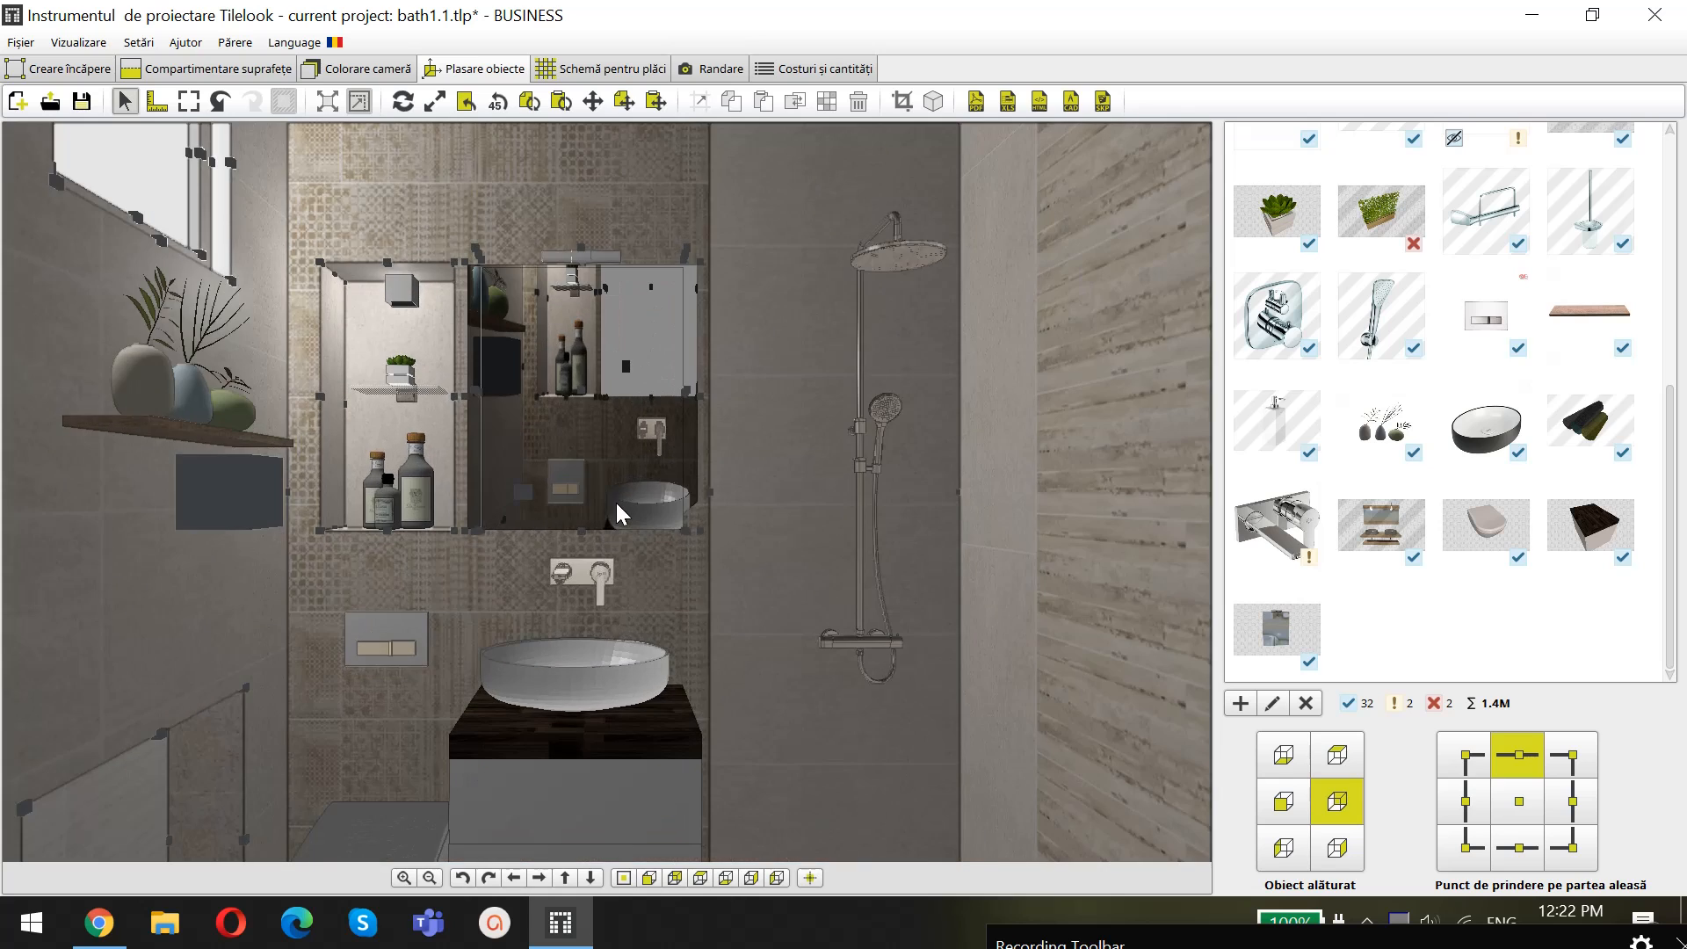
scroll(625, 499, "down", 2)
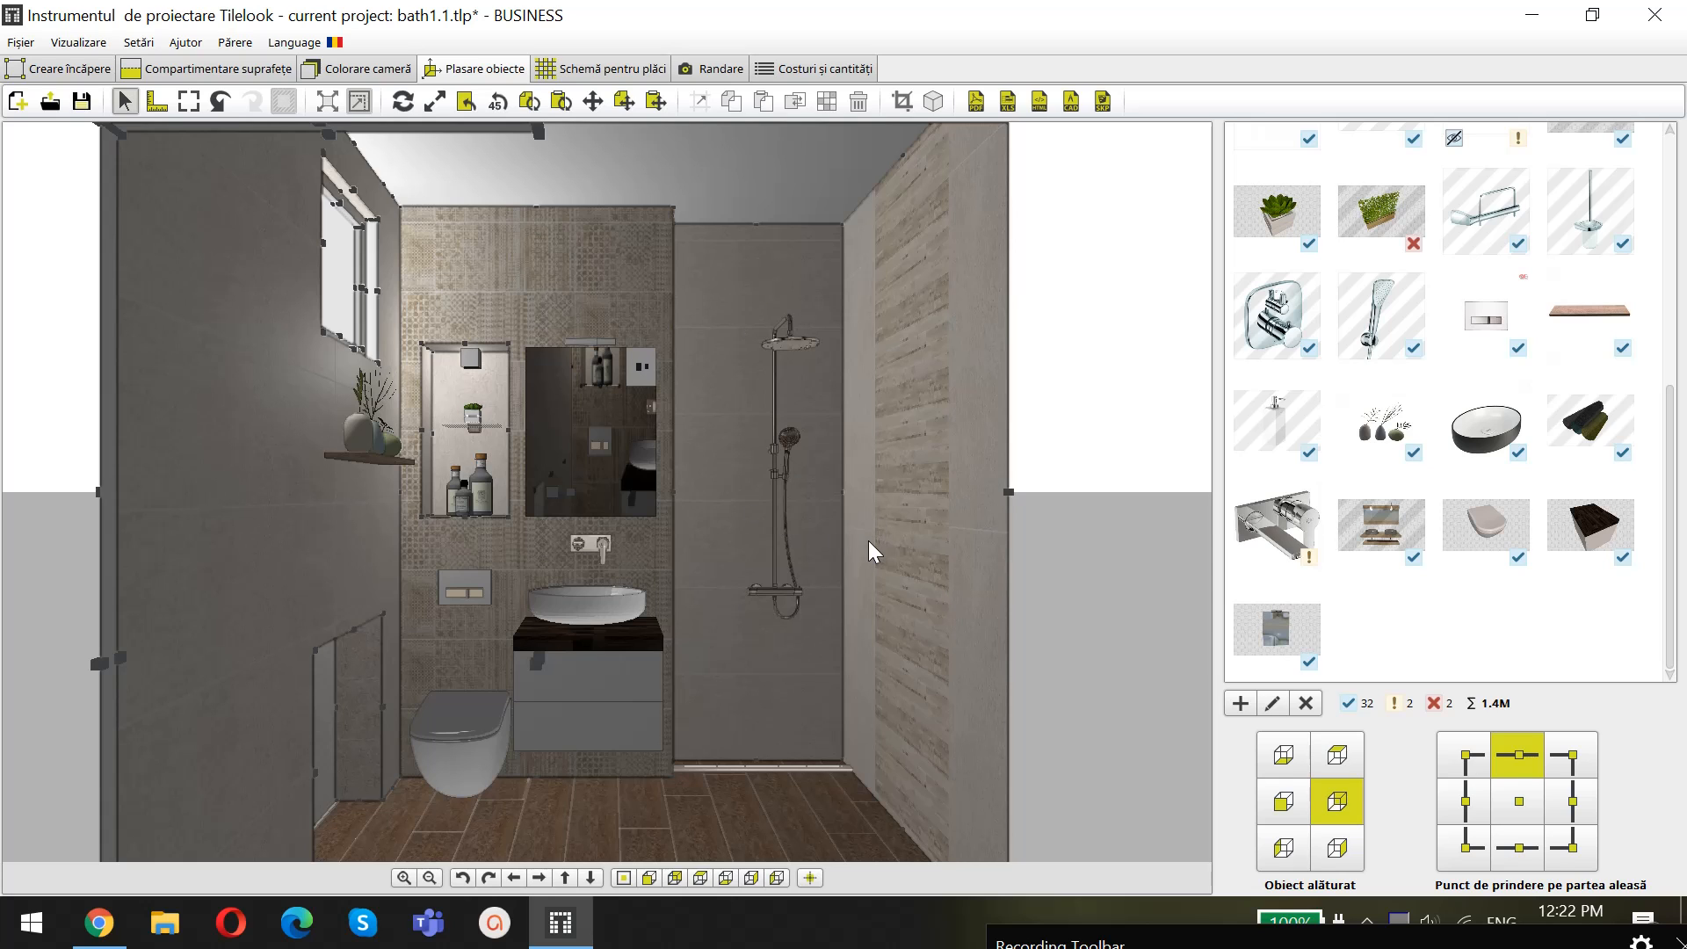
Examine the bathroom from shifted viewpoints, checking the vanity area, toilet and shower zone
key("Right")
key("Right")
key("Left")
key("Left")
key("Left")
key("Left")
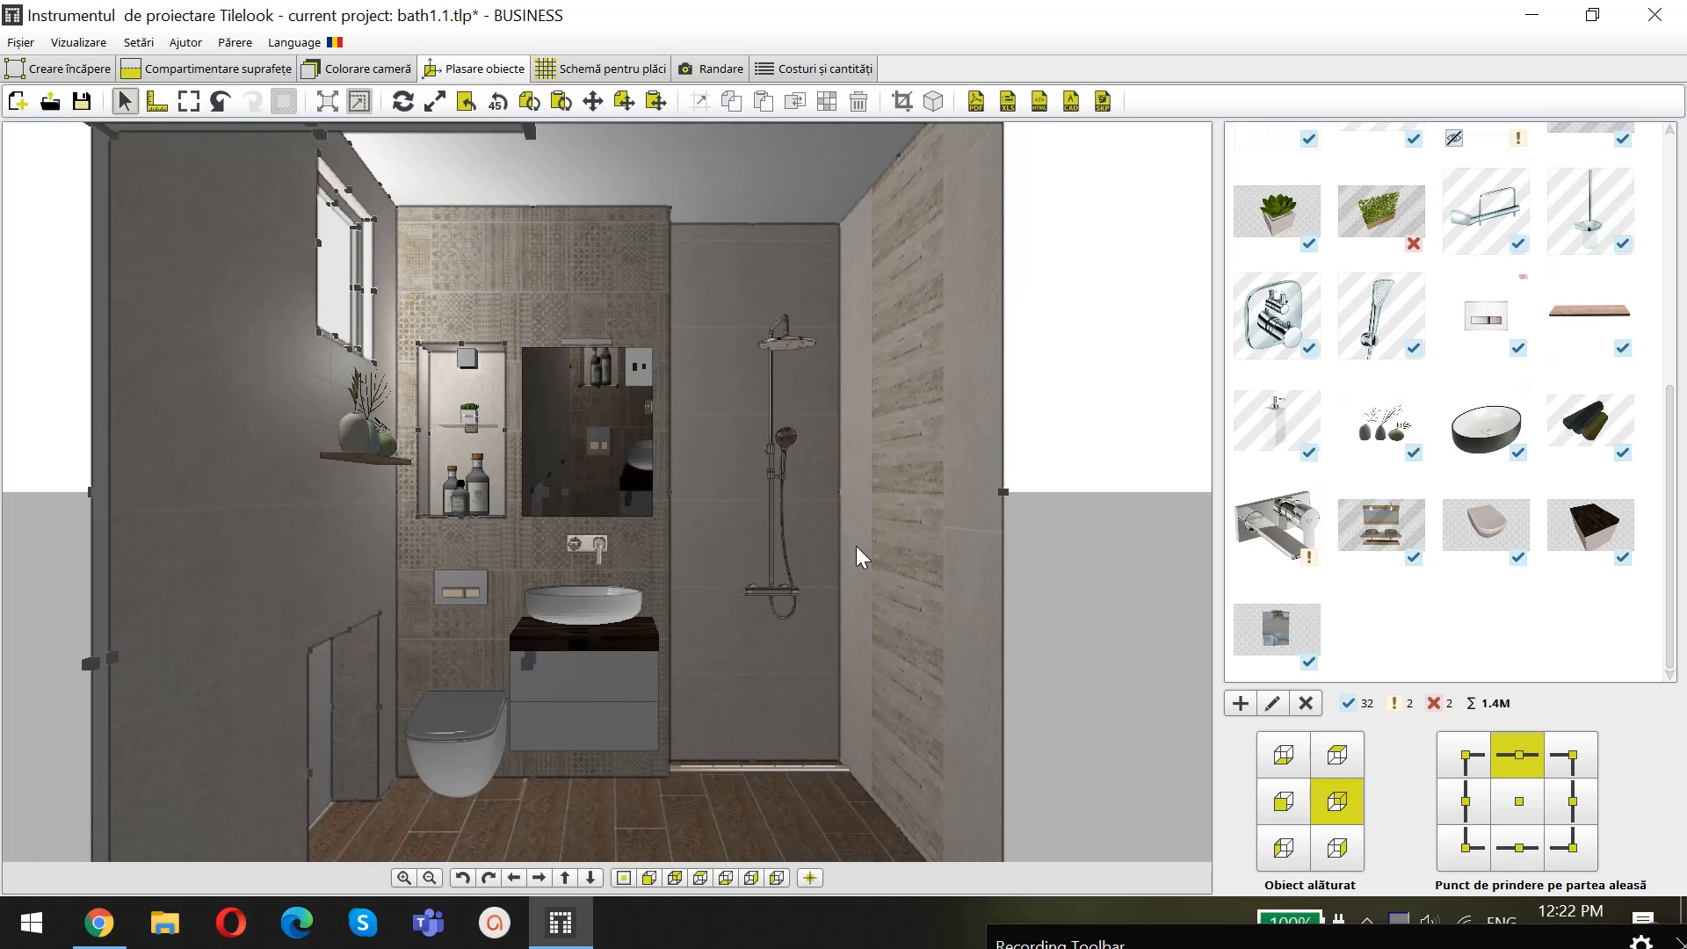
scroll(854, 545, "up", 2)
scroll(851, 548, "down", 5)
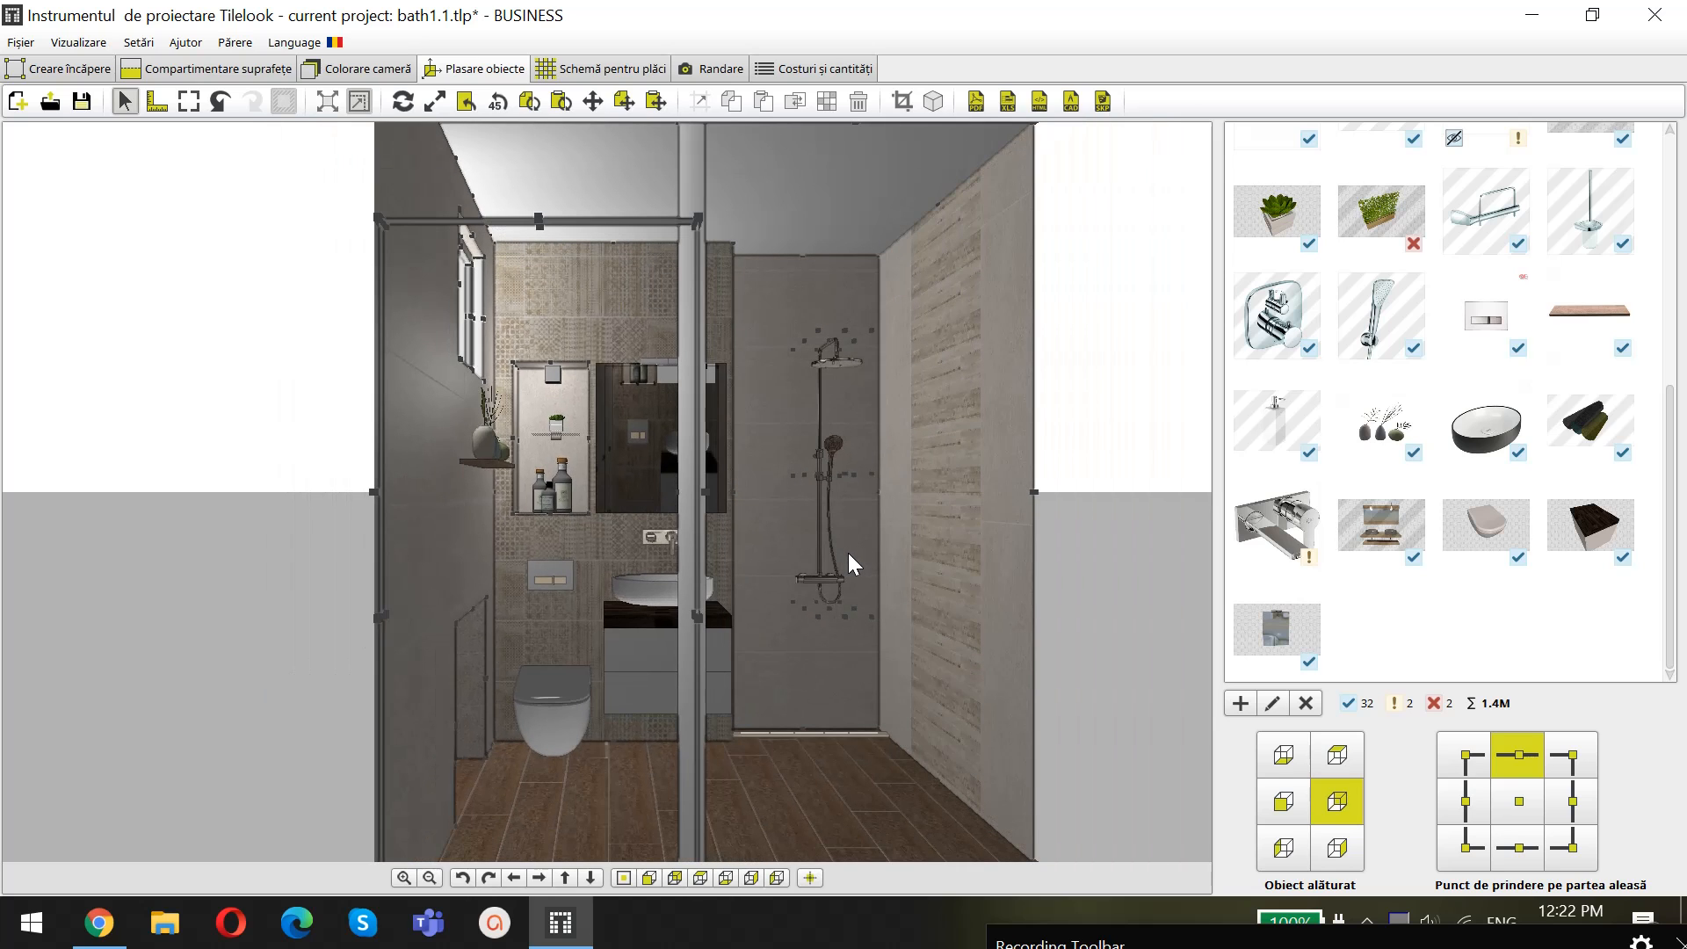
scroll(847, 553, "up", 5)
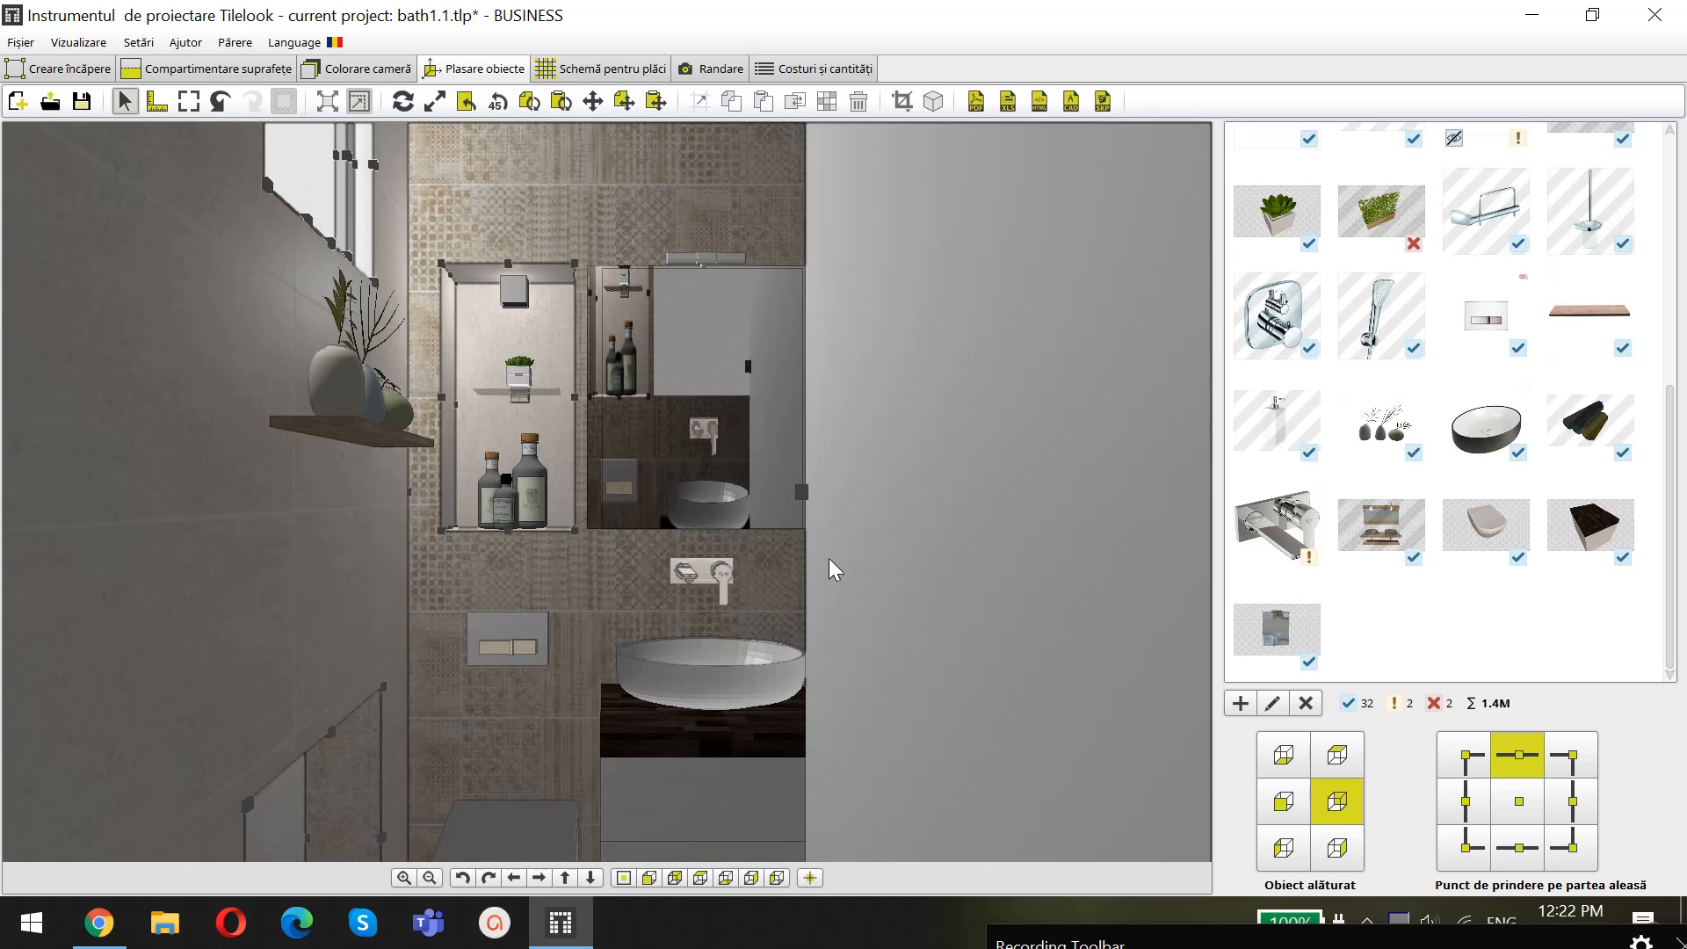
scroll(829, 557, "down", 5)
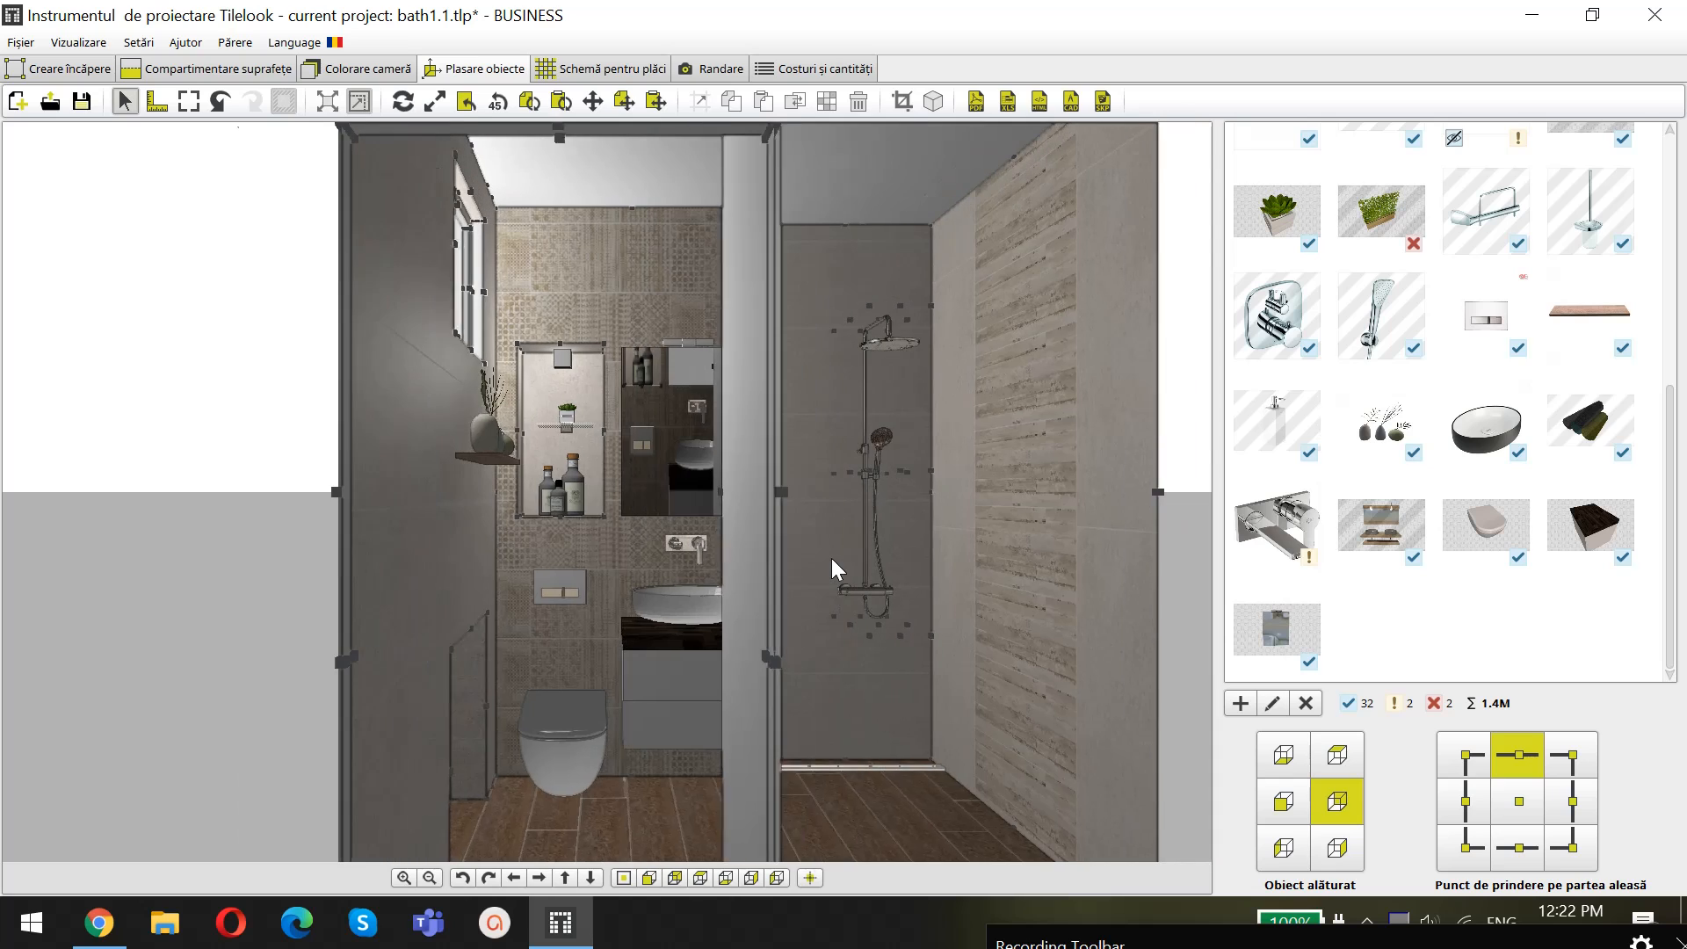
key("Right")
scroll(830, 559, "up", 2)
scroll(831, 559, "down", 3)
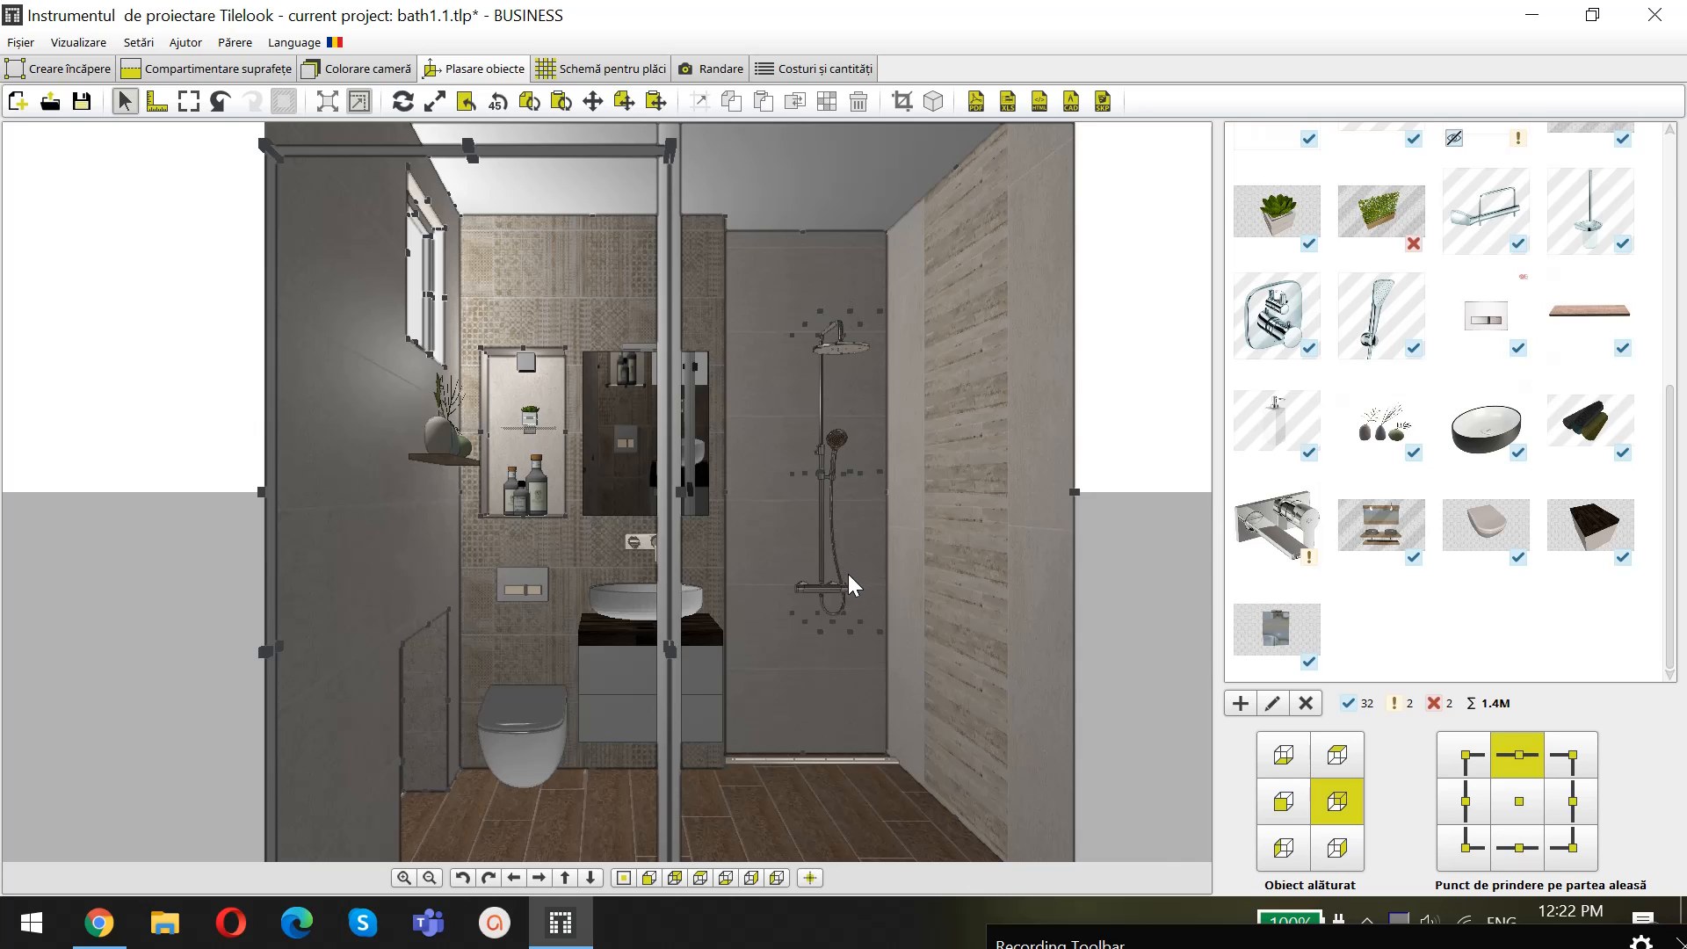
key("Left")
key("Right")
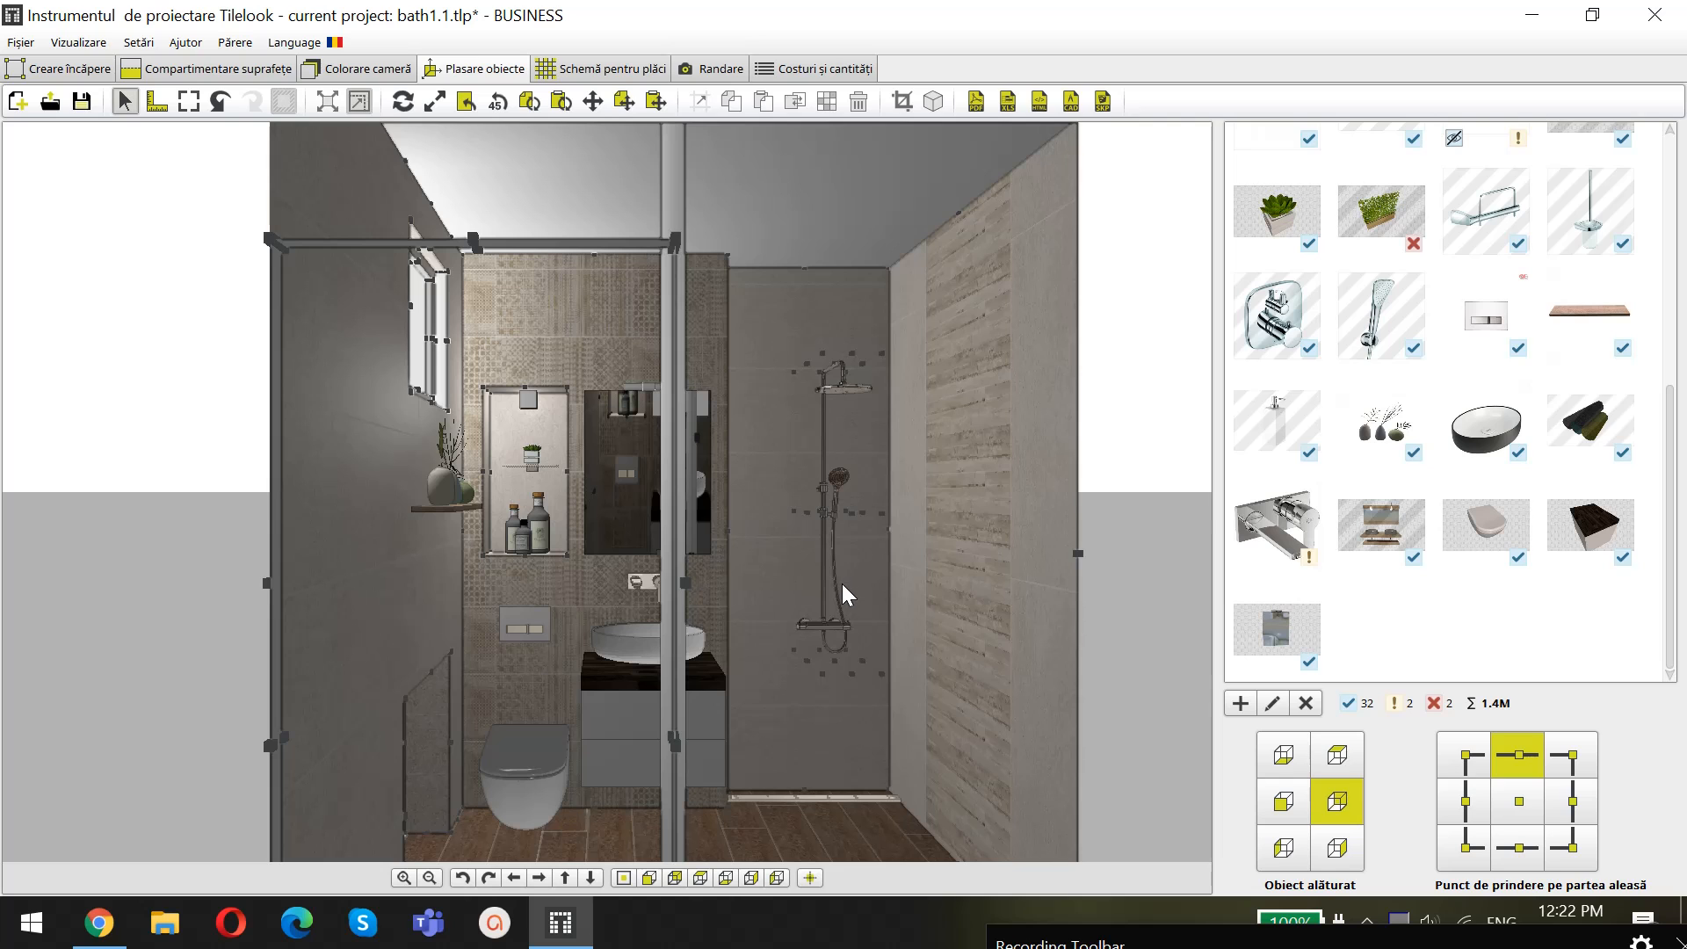
Examine from a lower viewpoint how the washbasin sits on the vanity cabinet's countertop
key("Down")
key("Down")
key("Down")
key("Down")
scroll(682, 580, "up", 5)
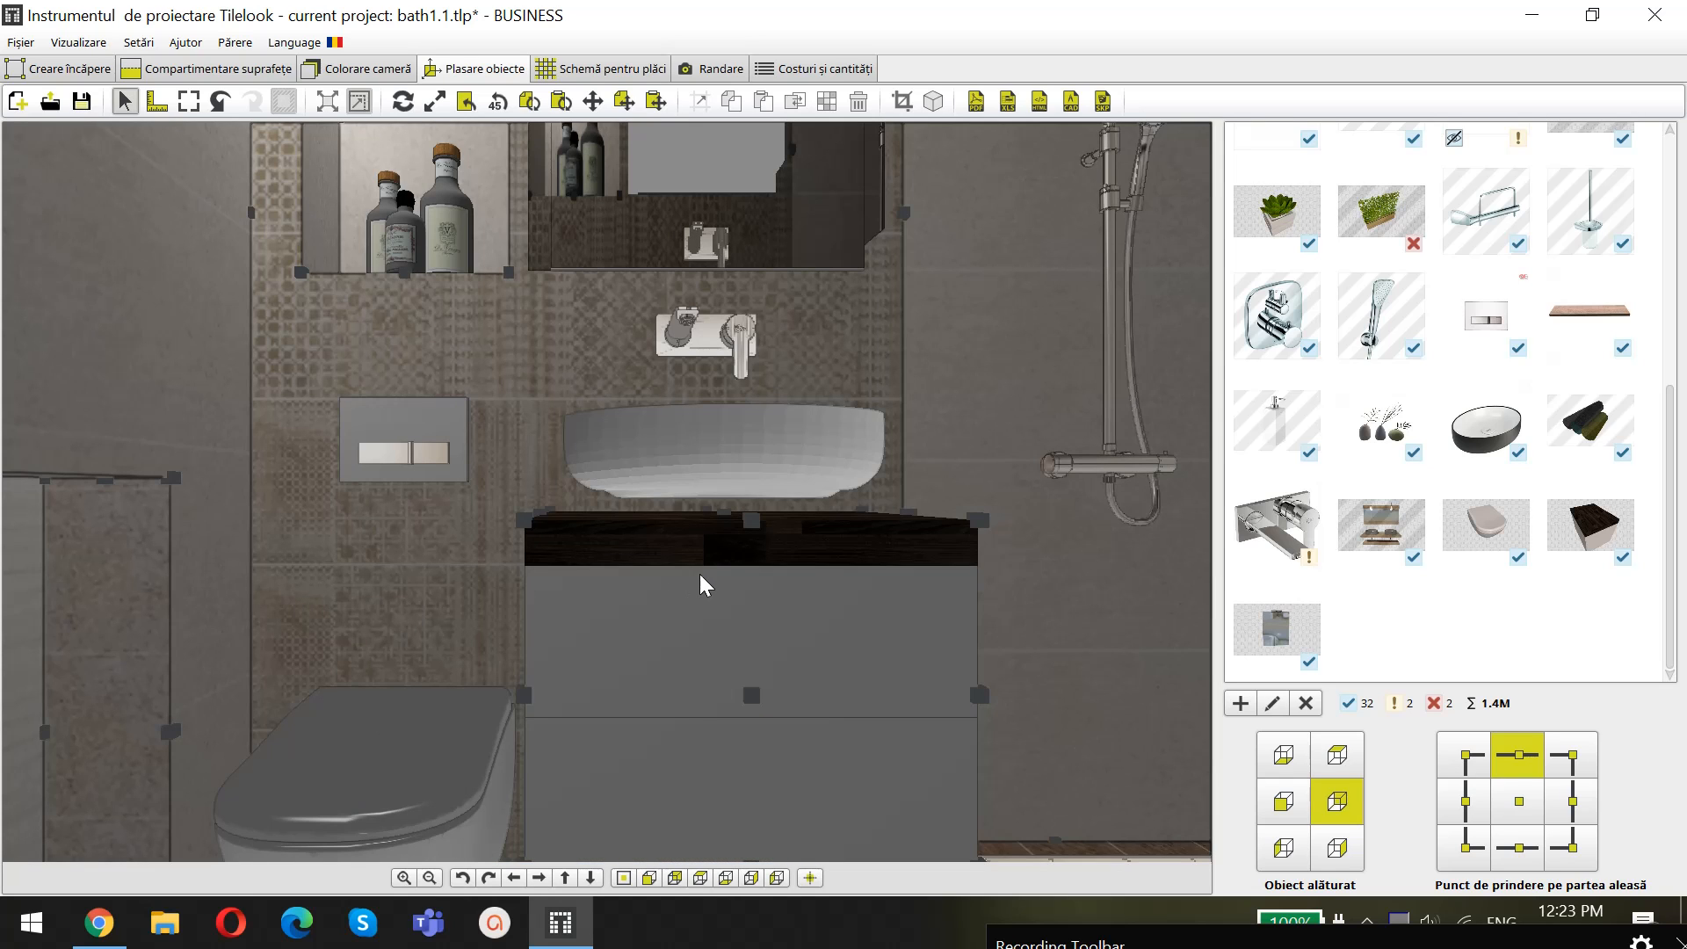
scroll(700, 573, "up", 5)
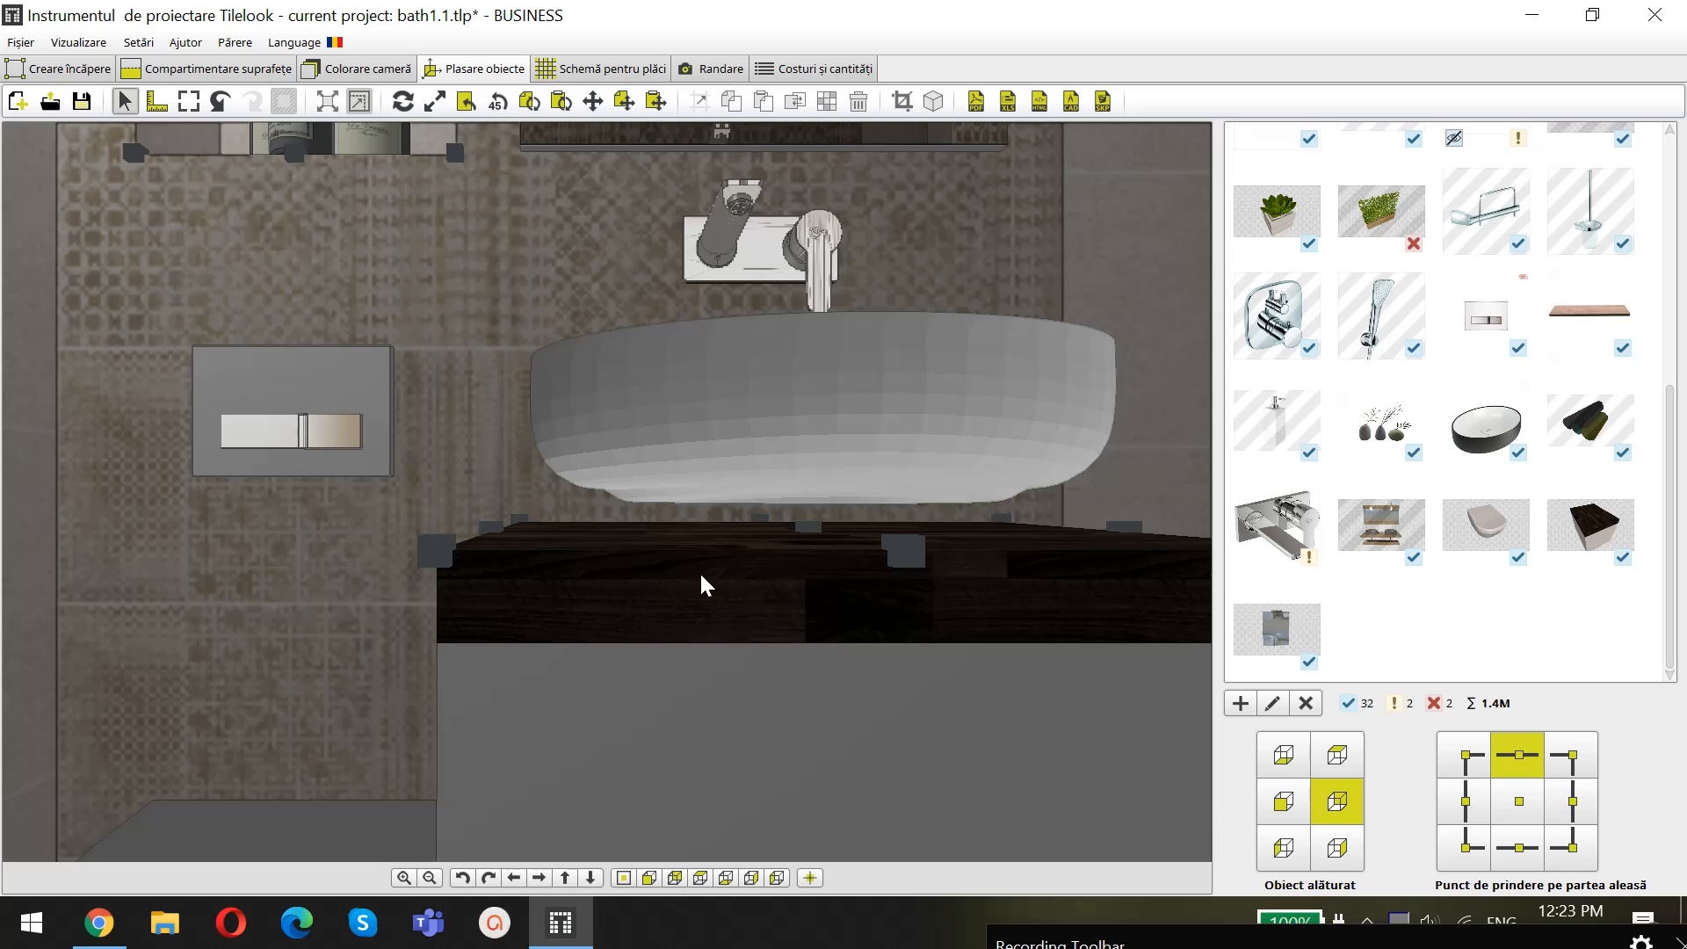
scroll(700, 572, "down", 10)
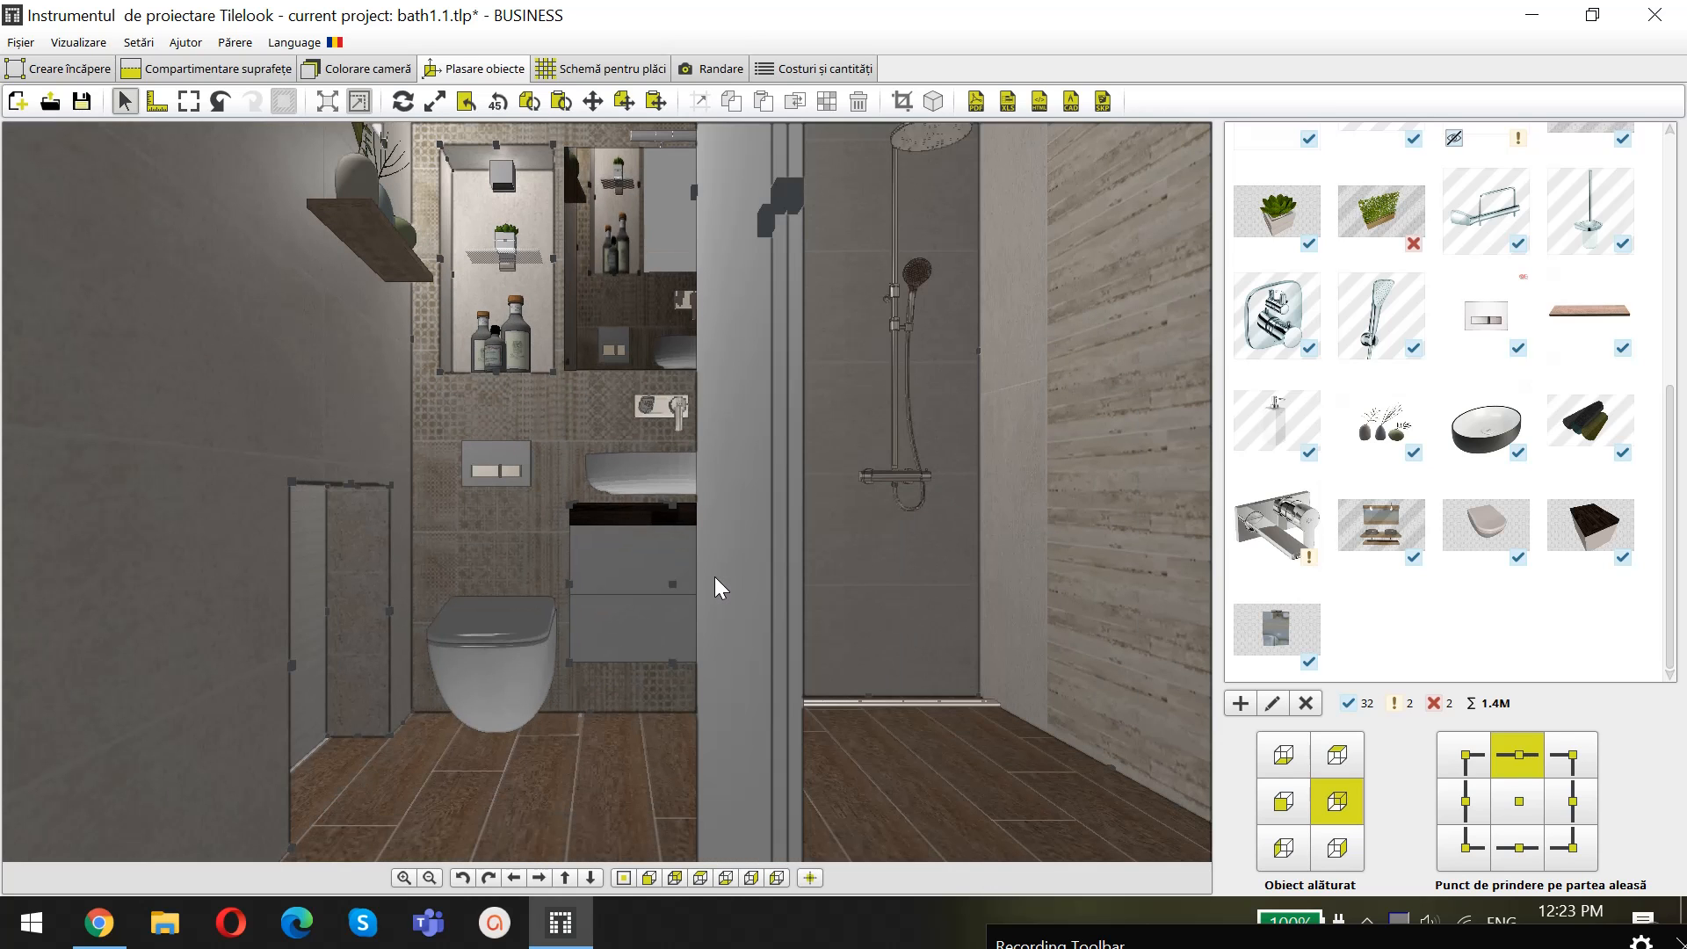
Select the washbasin above the vanity cabinet
left_click(657, 473)
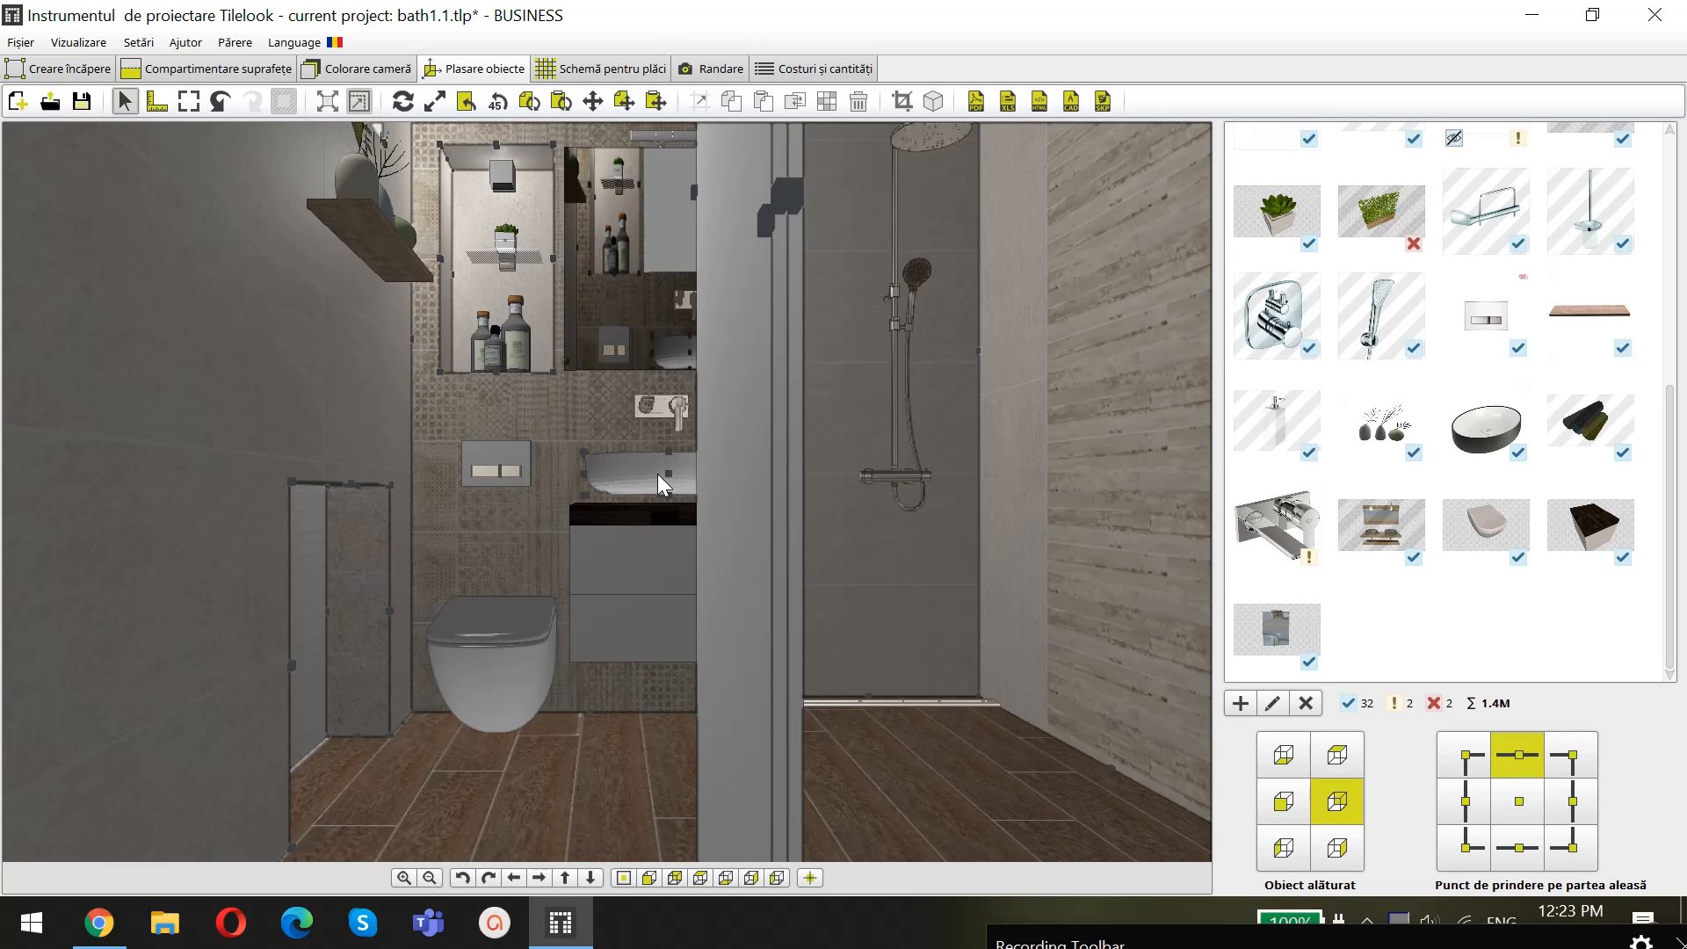